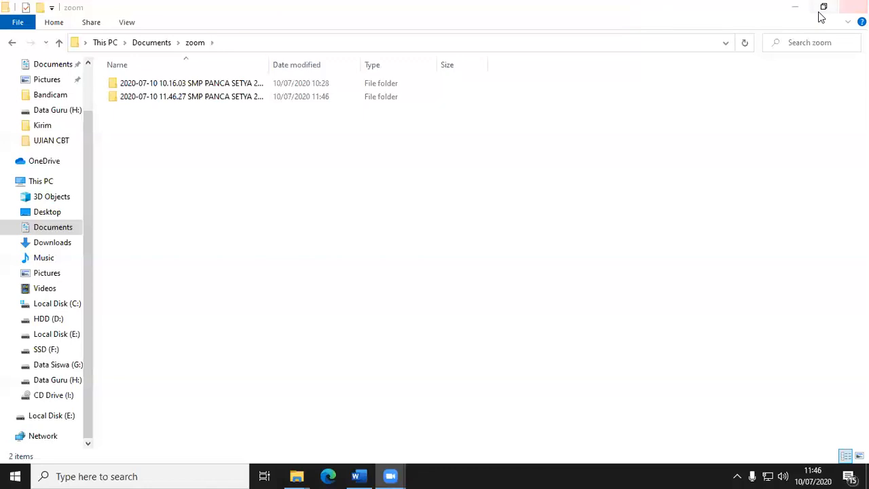
Minimise the open folder windows, switch to Google Chrome and open the edmodo.com website.
{"action": "left_click", "coordinate": [798, 10]}
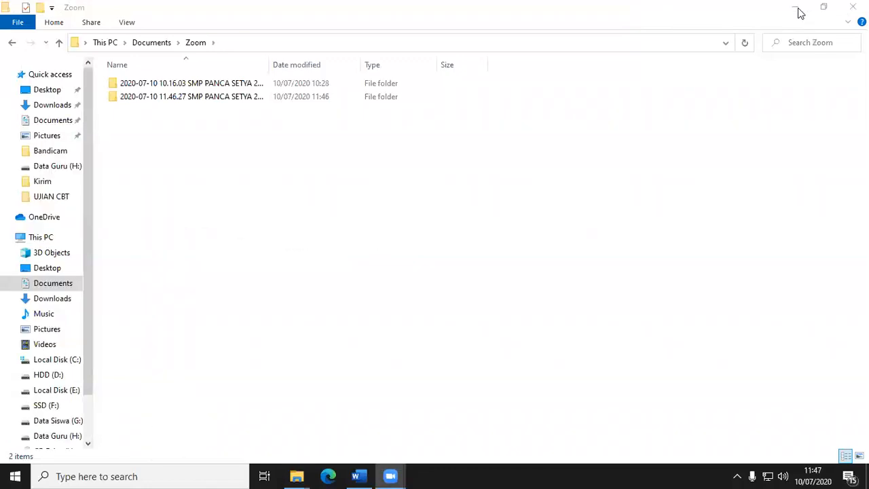
{"action": "left_click", "coordinate": [798, 10]}
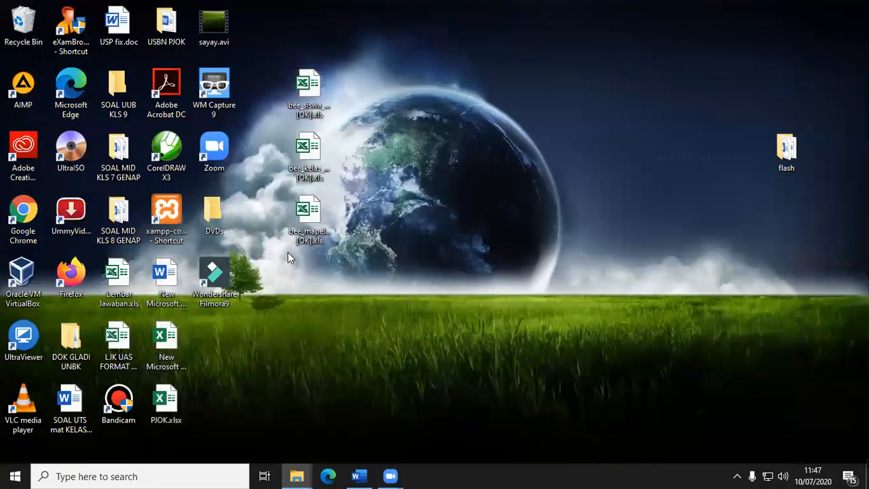
{"action": "left_click", "coordinate": [24, 213]}
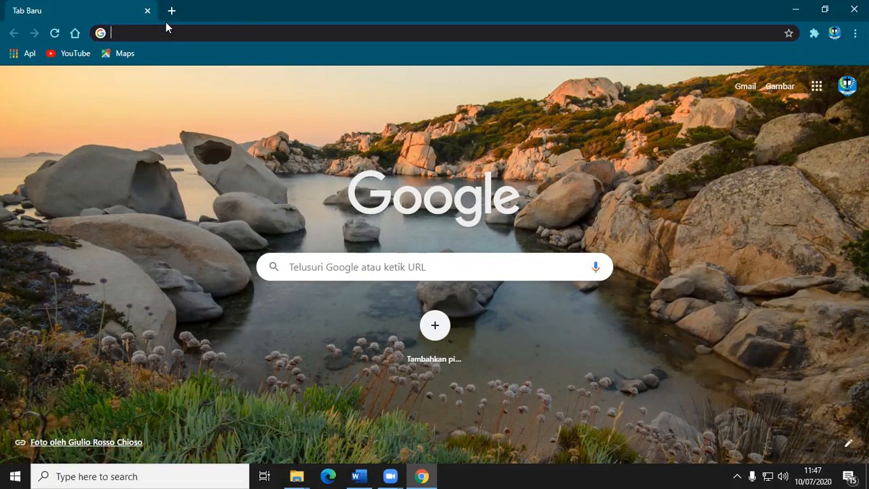
{"action": "type", "text": "edmo"}
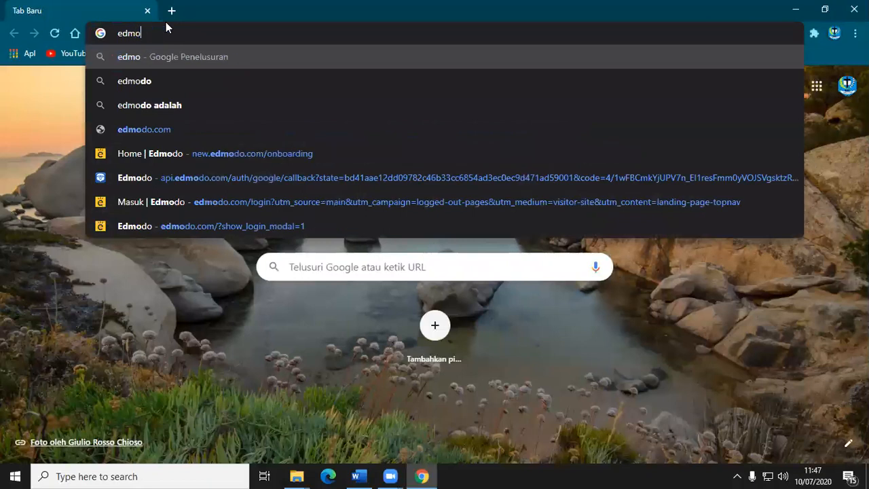
{"action": "type", "text": "do.com"}
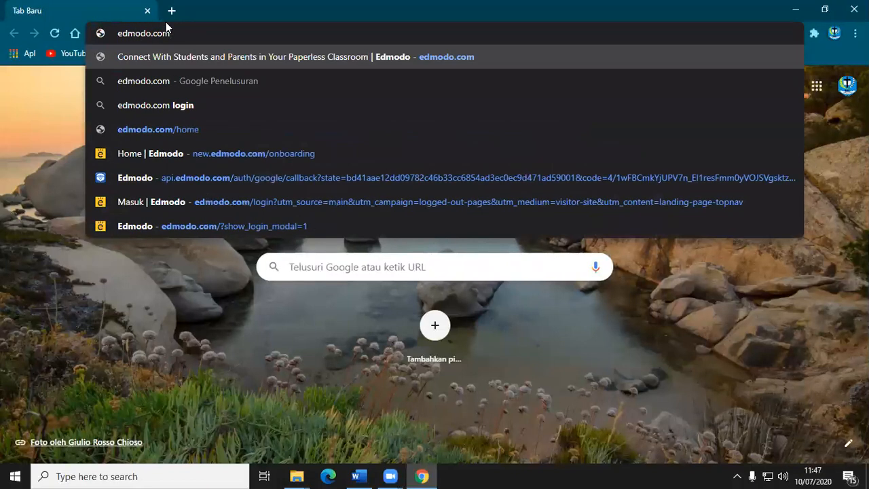
{"action": "key", "text": "Return"}
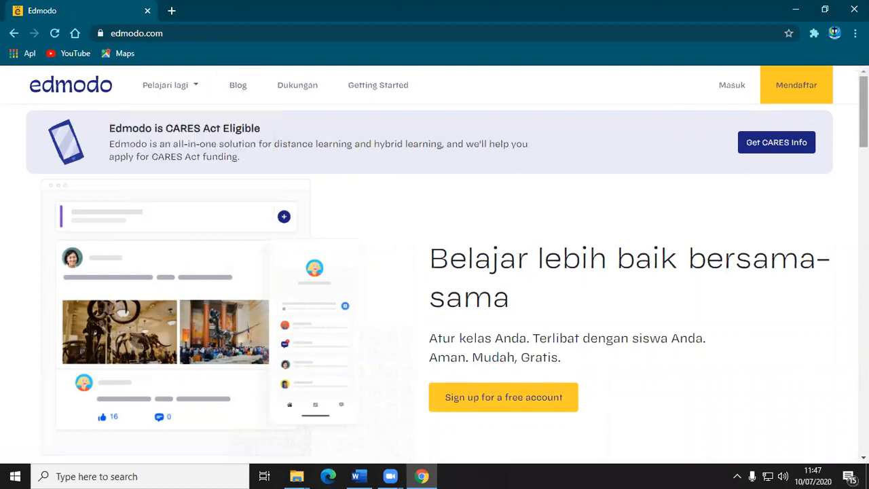
Start registering on Edmodo and choose the Teacher Account type.
{"action": "scroll", "coordinate": [435, 272], "scroll_direction": "down", "scroll_amount": 1}
{"action": "scroll", "coordinate": [434, 272], "scroll_direction": "up", "scroll_amount": 1}
{"action": "scroll", "coordinate": [434, 271], "scroll_direction": "down", "scroll_amount": 5}
{"action": "scroll", "coordinate": [434, 271], "scroll_direction": "up", "scroll_amount": 5}
{"action": "scroll", "coordinate": [434, 272], "scroll_direction": "down", "scroll_amount": 2}
{"action": "scroll", "coordinate": [434, 271], "scroll_direction": "up", "scroll_amount": 2}
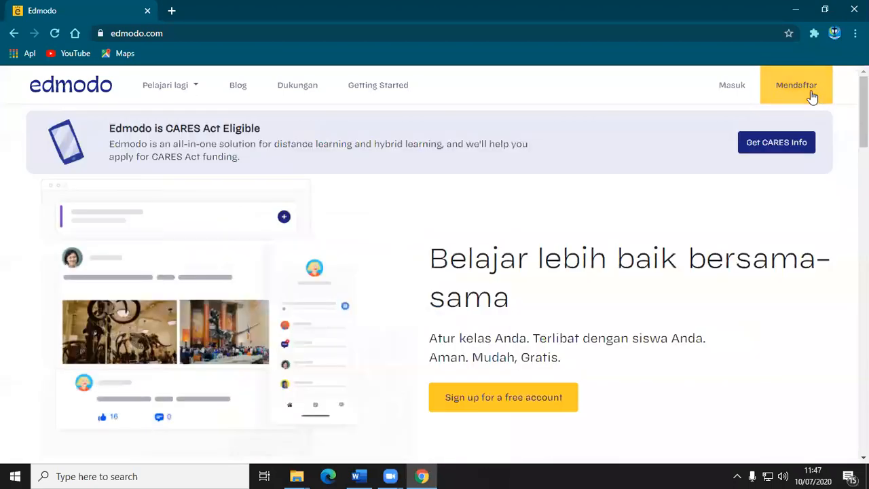
{"action": "left_click", "coordinate": [786, 95]}
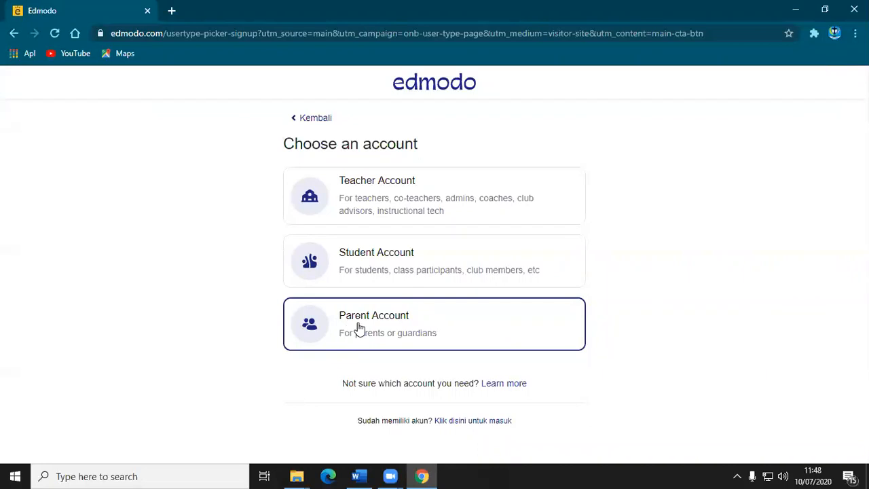
{"action": "left_click", "coordinate": [358, 187]}
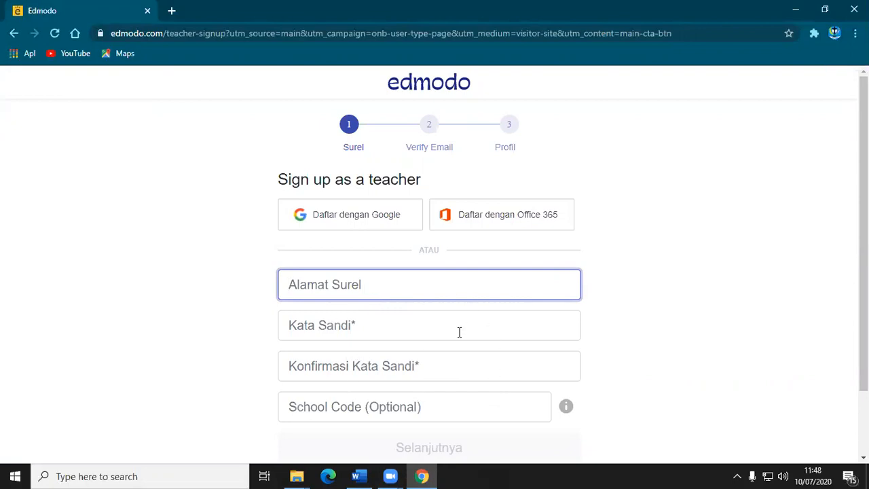
Examine the email, password and password confirmation fields of the teacher sign-up form without filling them in.
{"action": "left_click_drag", "start_coordinate": [862, 258], "coordinate": [863, 315]}
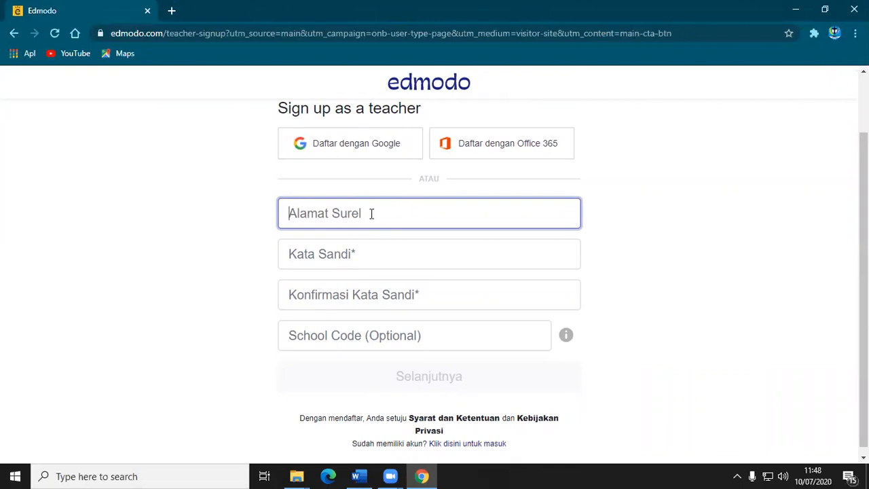
{"action": "left_click", "coordinate": [350, 215]}
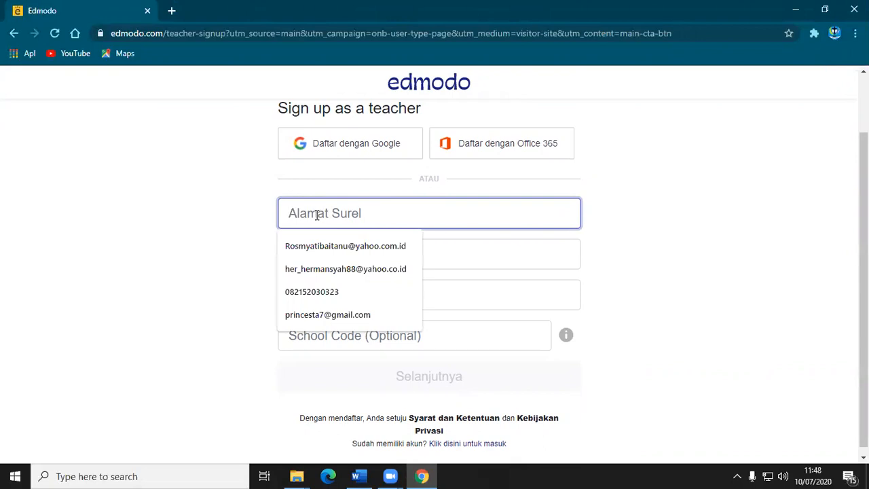
{"action": "left_click", "coordinate": [479, 251]}
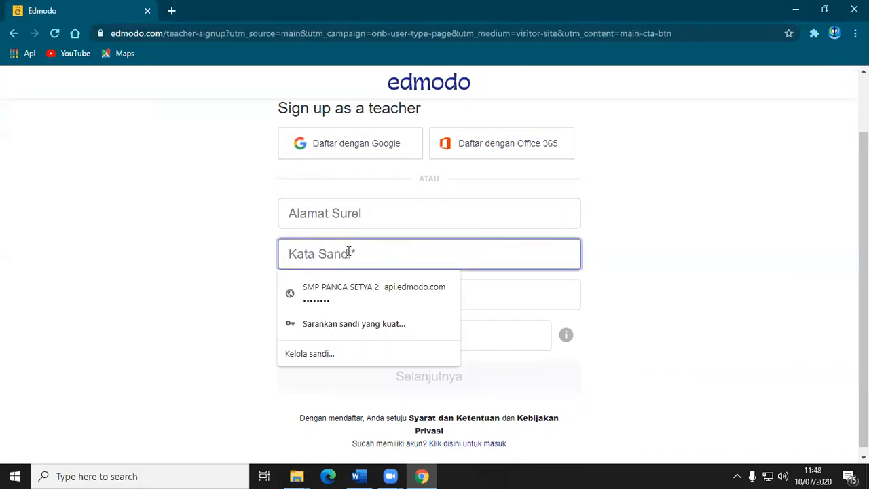
{"action": "left_click", "coordinate": [487, 298]}
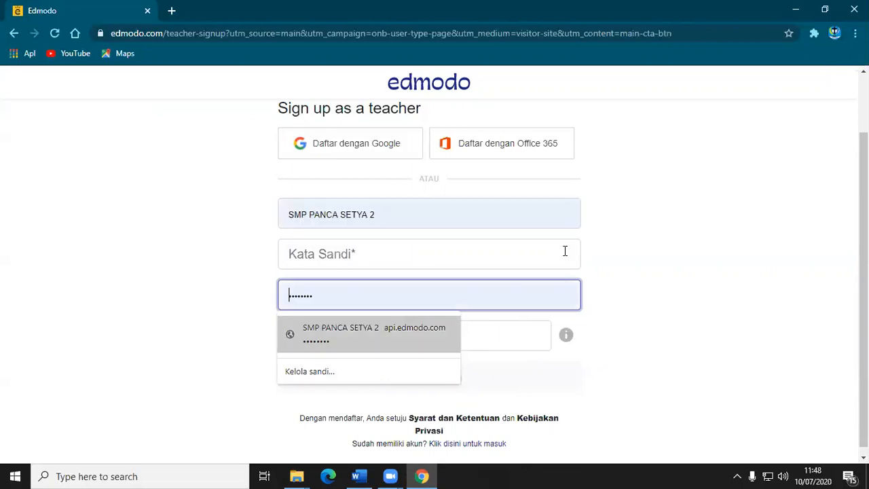
{"action": "mouse_move", "coordinate": [862, 285]}
{"action": "left_mouse_down"}
{"action": "mouse_move", "coordinate": [863, 292]}
{"action": "mouse_move", "coordinate": [863, 260]}
{"action": "mouse_move", "coordinate": [863, 274]}
{"action": "left_mouse_up"}
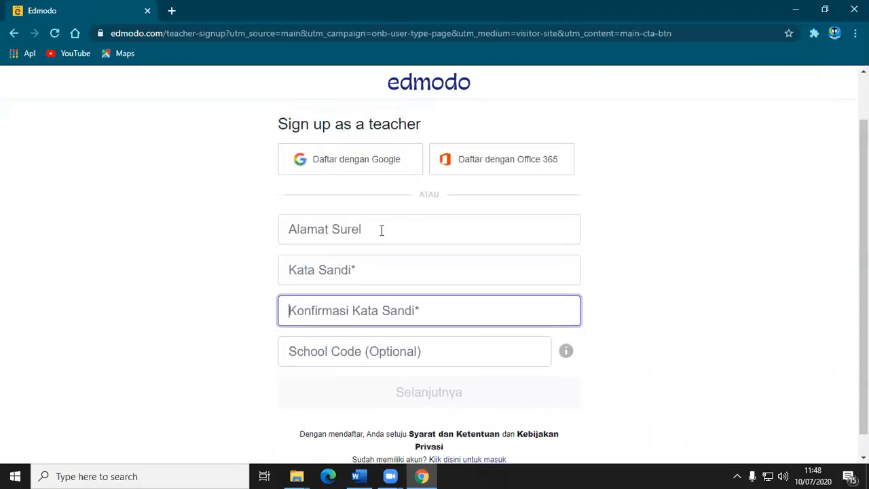
Sign up with Google instead, choosing the teacher's personal Google account.
{"action": "left_click", "coordinate": [303, 162]}
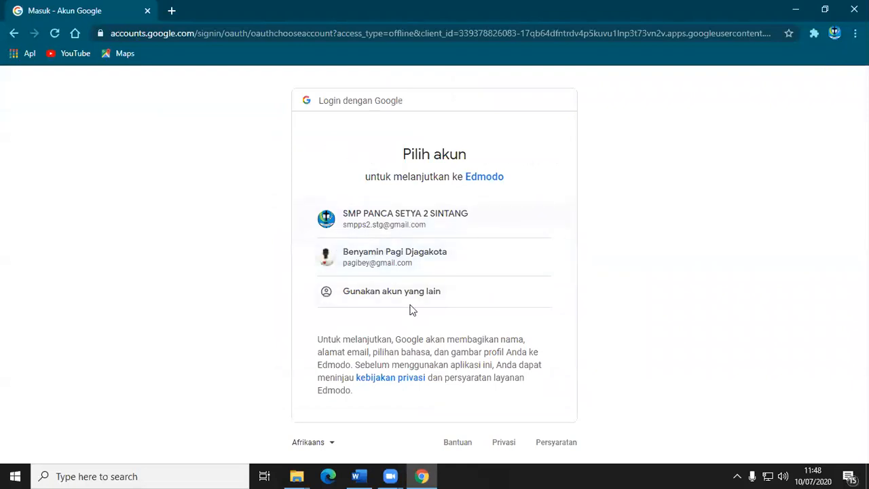
{"action": "left_click", "coordinate": [353, 264]}
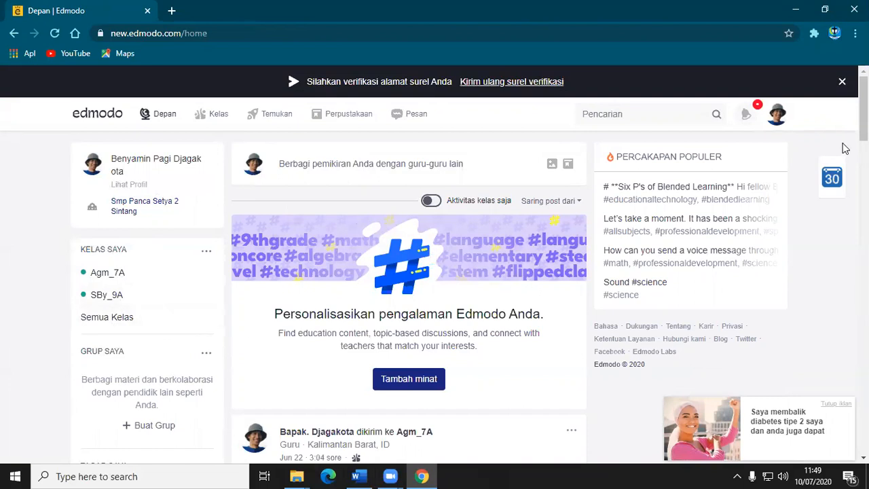
Start a new group from the Edmodo home page and name it Agm_7B.
{"action": "scroll", "coordinate": [862, 115], "scroll_direction": "down", "scroll_amount": 1}
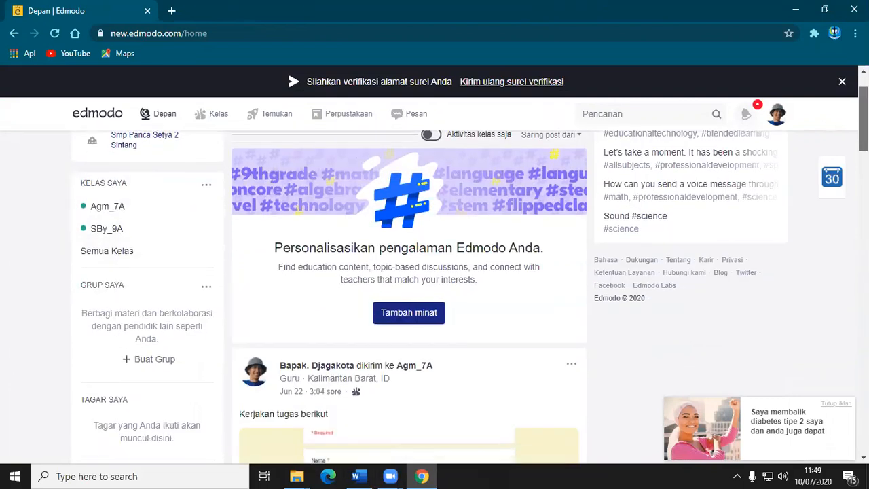
{"action": "scroll", "coordinate": [862, 115], "scroll_direction": "up", "scroll_amount": 1}
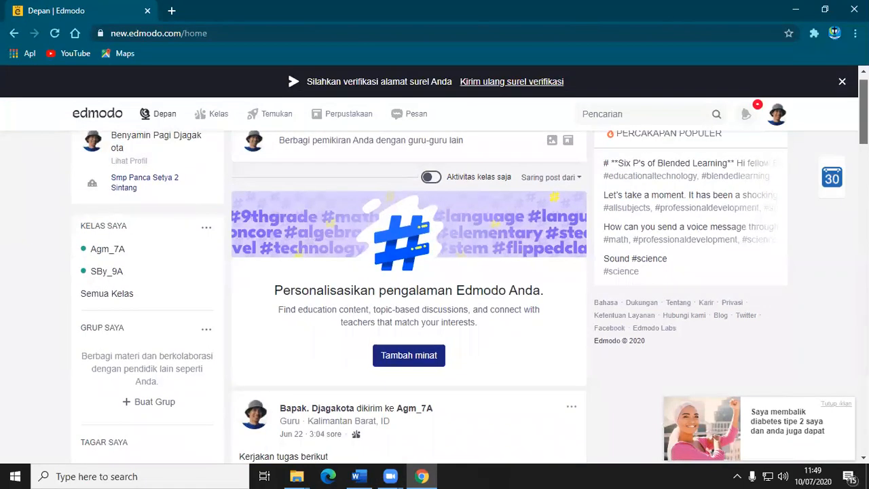
{"action": "scroll", "coordinate": [469, 270], "scroll_direction": "up", "scroll_amount": 1}
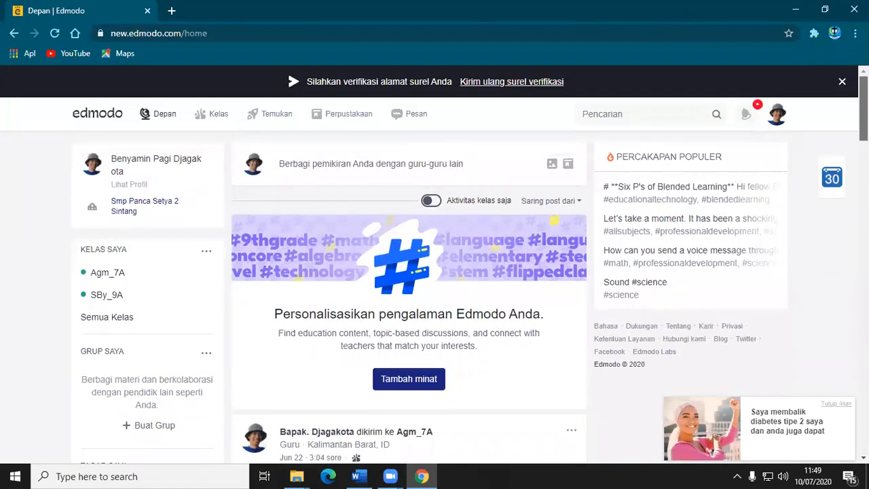
{"action": "scroll", "coordinate": [435, 271], "scroll_direction": "down", "scroll_amount": 1}
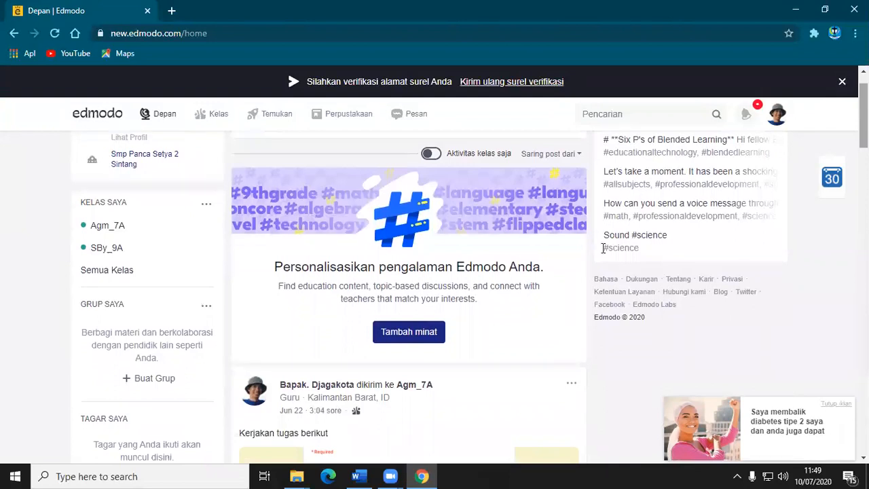
{"action": "left_click", "coordinate": [127, 382]}
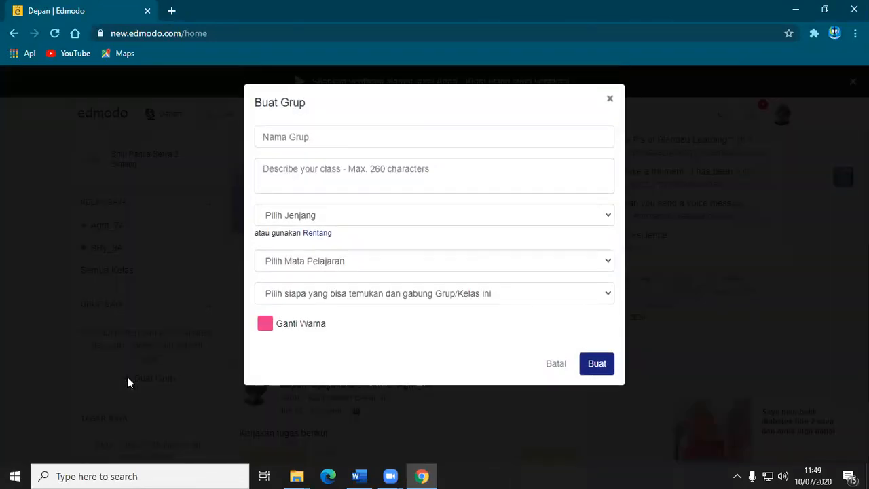
{"action": "left_click", "coordinate": [335, 135]}
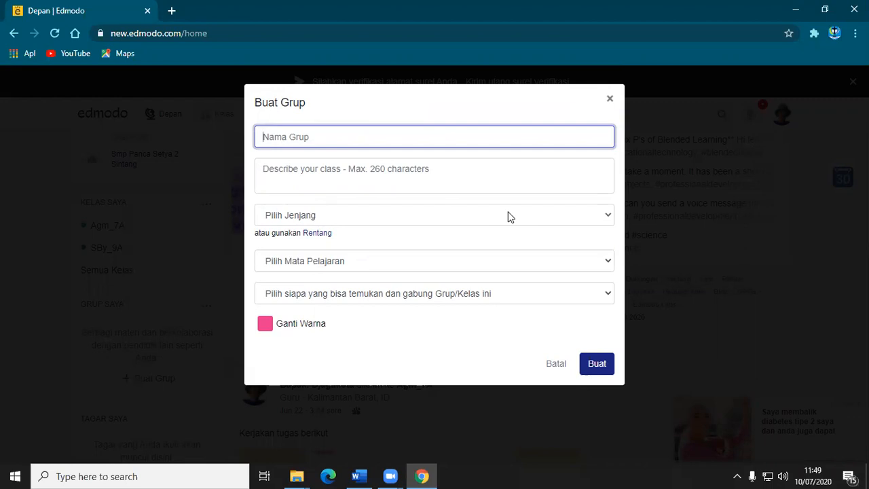
{"action": "type", "text": "Agm_7B"}
Enter "Belajar via kelas maya" as the description of the new group.
{"action": "left_click", "coordinate": [341, 175]}
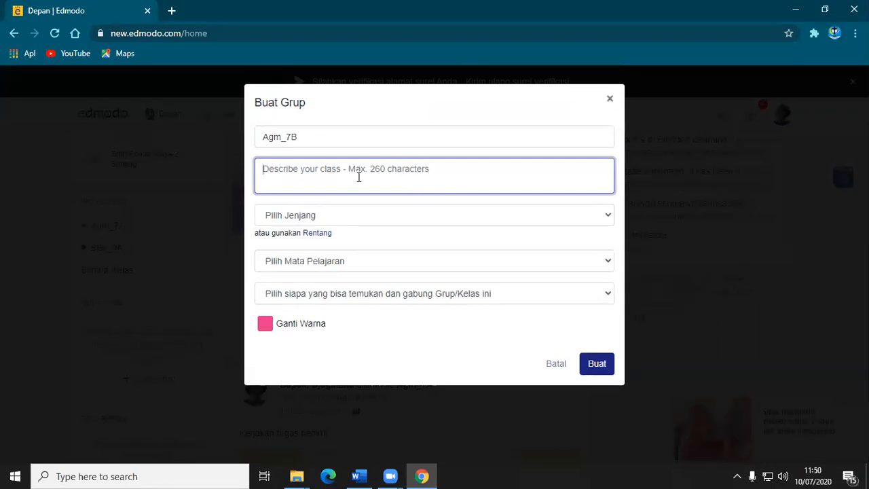
{"action": "type", "text": "be"}
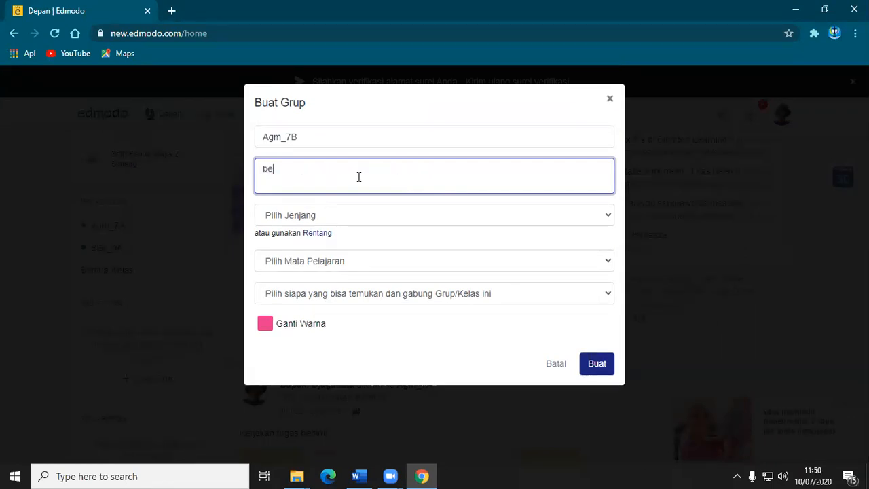
{"action": "key", "text": "BackSpace"}
{"action": "key", "text": "BackSpace"}
{"action": "type", "text": "Belajar"}
{"action": "type", "text": "via kelas maya"}
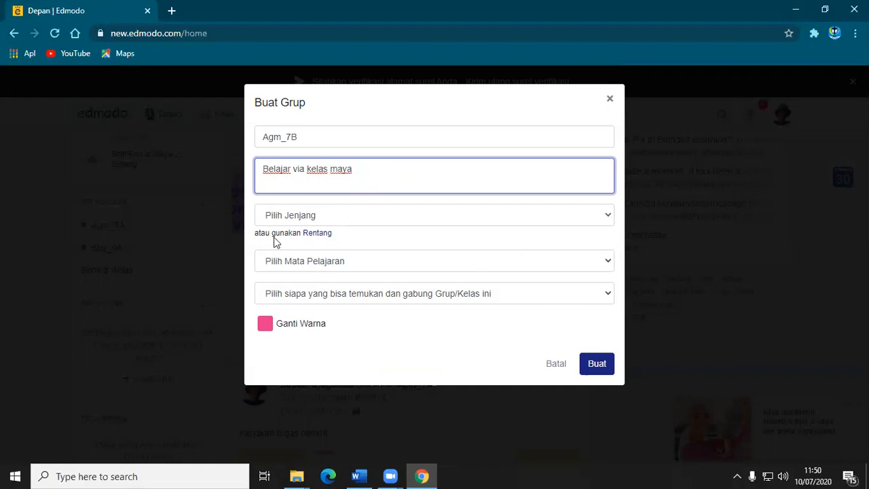
Set the group's grade level to Kelas 7 and its subject to Semua.
{"action": "left_click", "coordinate": [607, 217]}
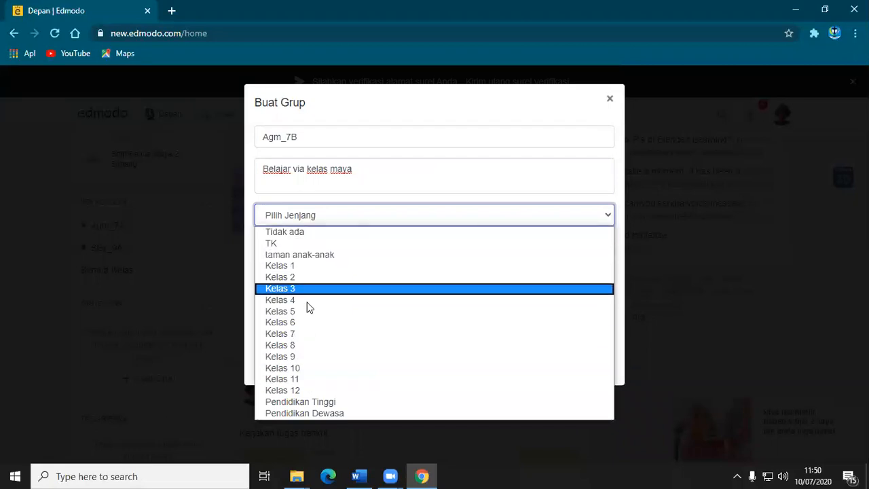
{"action": "left_click", "coordinate": [288, 334]}
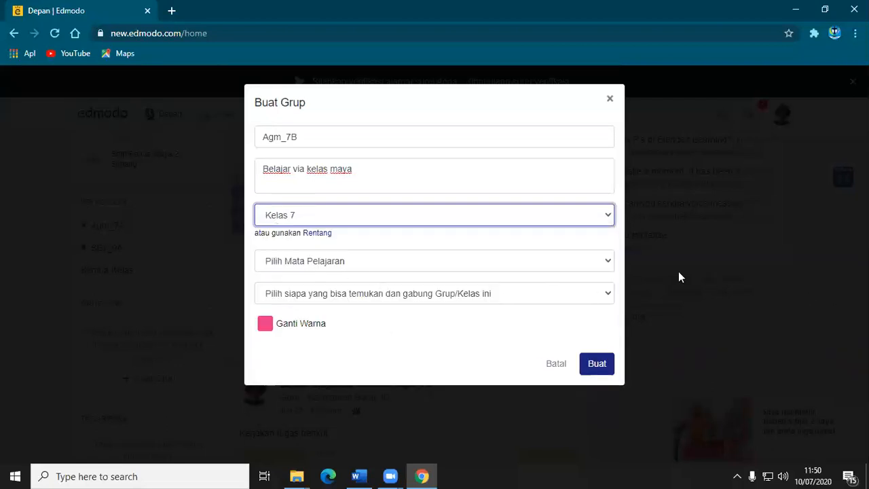
{"action": "left_click", "coordinate": [610, 261]}
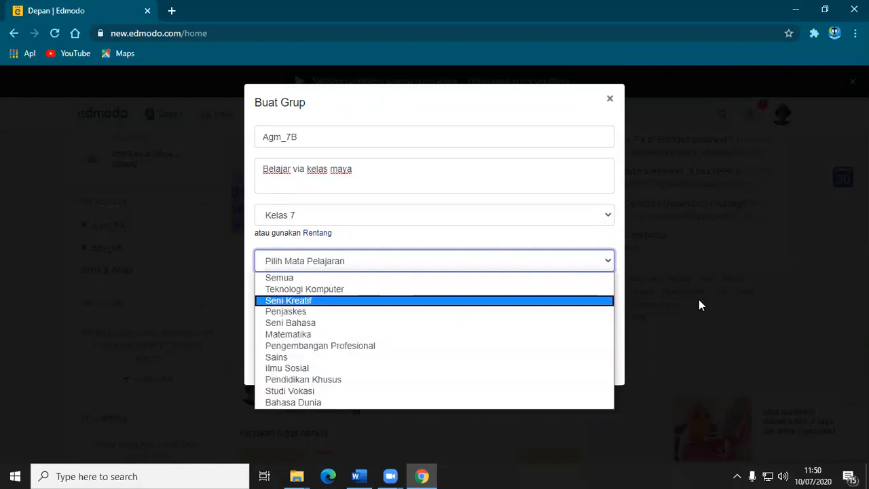
{"action": "left_click", "coordinate": [343, 279]}
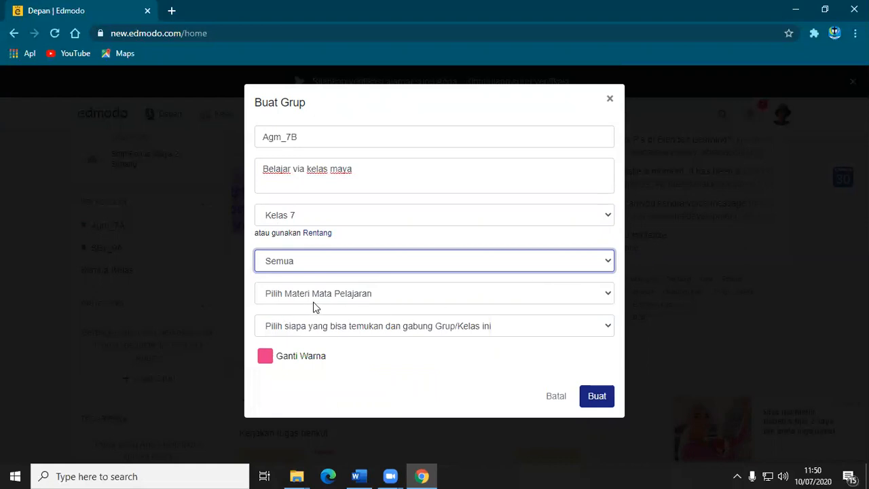
{"action": "left_click", "coordinate": [609, 265]}
{"action": "left_click", "coordinate": [609, 265]}
{"action": "left_click", "coordinate": [606, 258]}
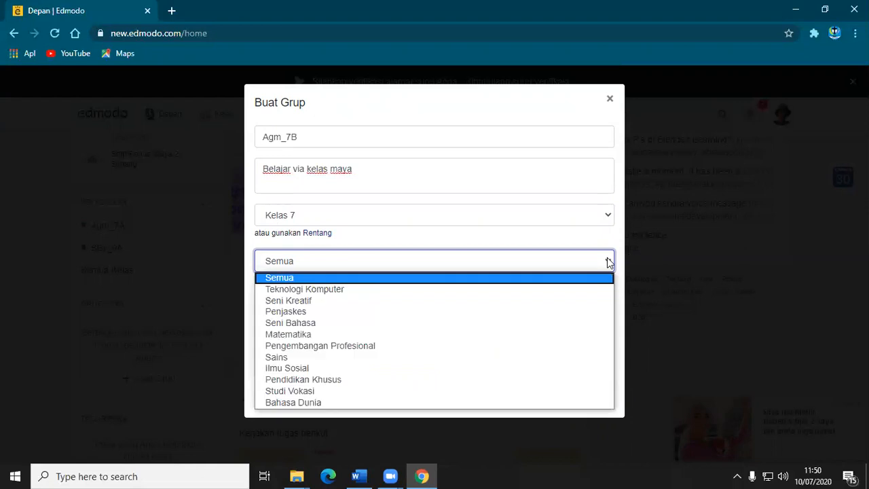
{"action": "left_click", "coordinate": [607, 262]}
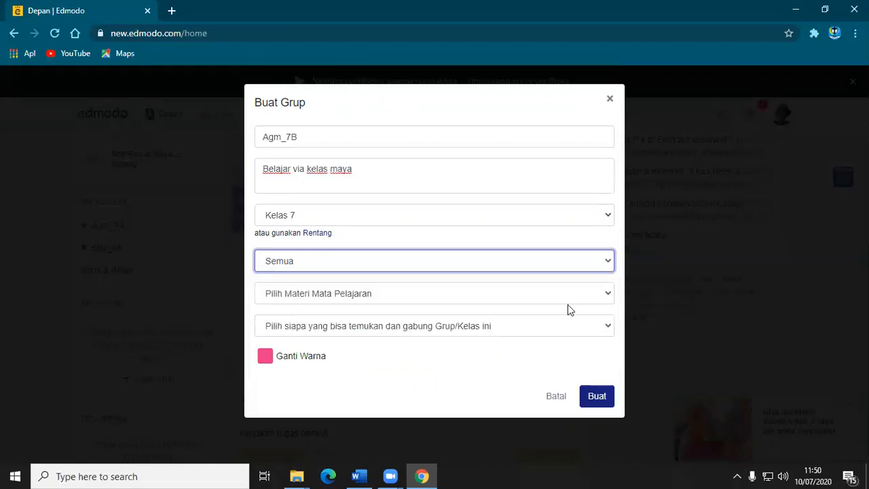
Set the subject material to Semua and the group's access to Private to Members.
{"action": "left_click", "coordinate": [609, 297]}
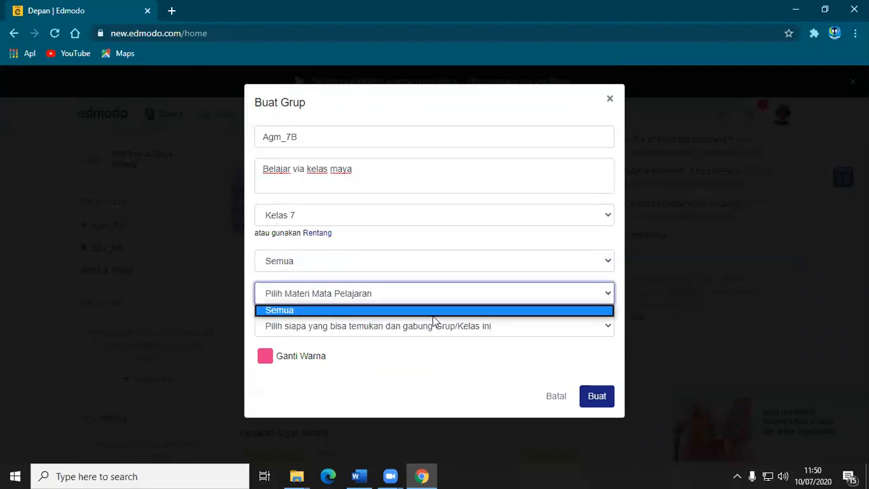
{"action": "left_click", "coordinate": [392, 311]}
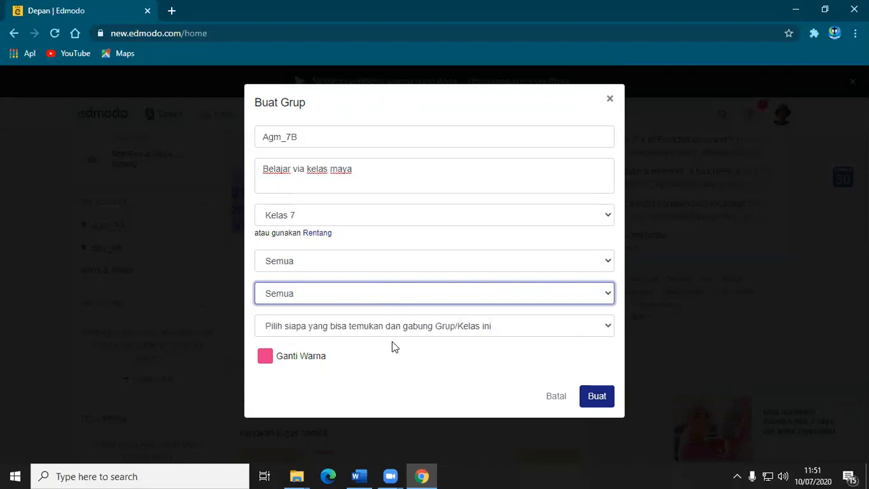
{"action": "left_click", "coordinate": [607, 325]}
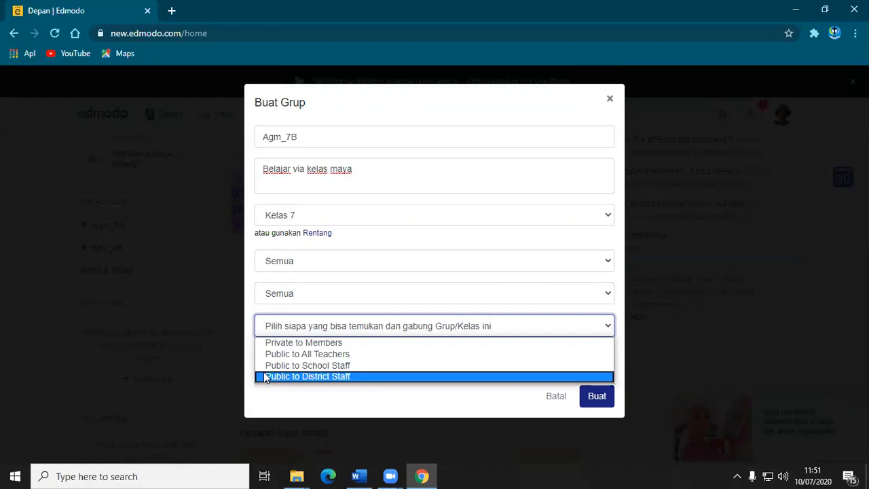
{"action": "left_click", "coordinate": [332, 344]}
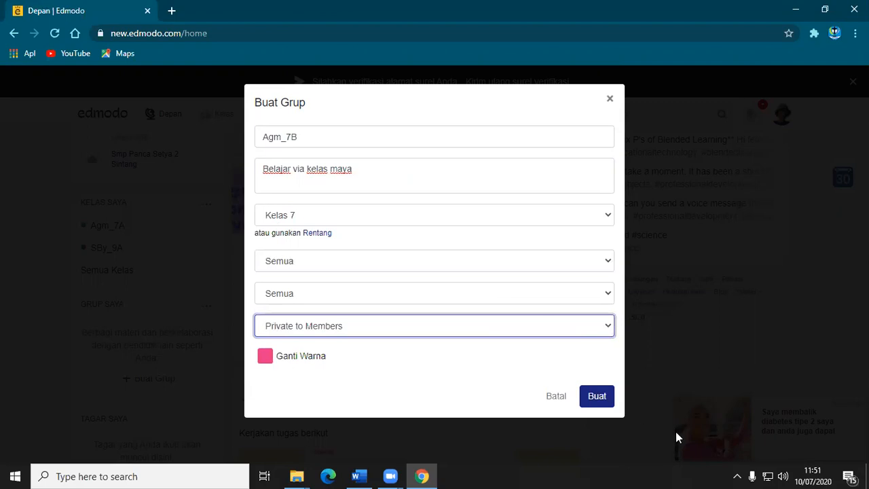
Create the Agm_7B group, view the options for its group code, and close the invitation window.
{"action": "left_click", "coordinate": [597, 397]}
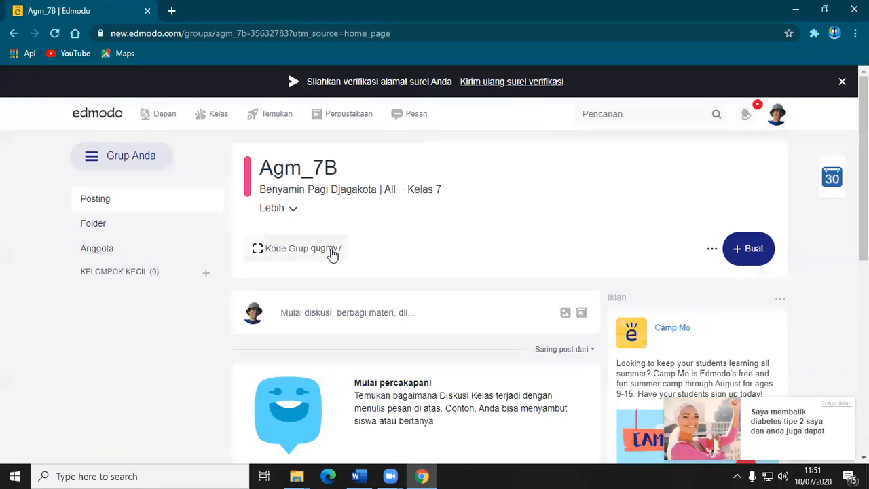
{"action": "left_click", "coordinate": [289, 253]}
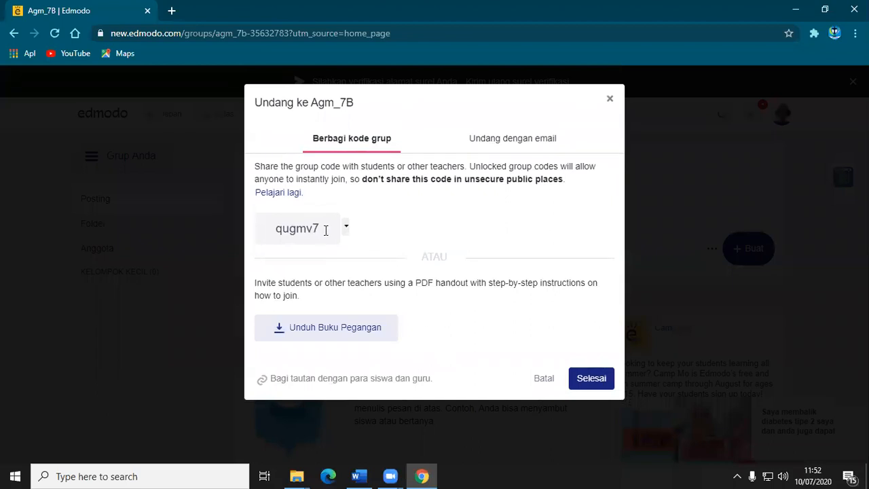
{"action": "left_click", "coordinate": [347, 228]}
{"action": "left_click", "coordinate": [346, 228]}
{"action": "left_click", "coordinate": [346, 228]}
{"action": "left_click", "coordinate": [591, 381]}
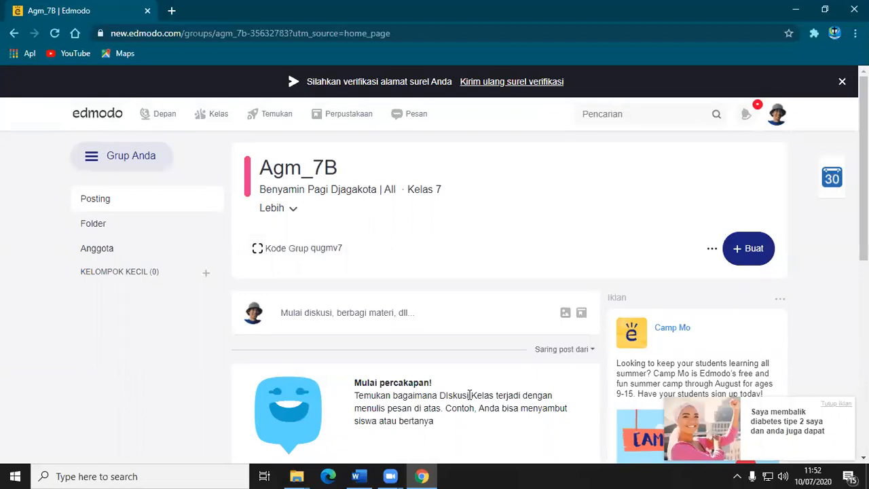
Create a new quiz from the Agm_7B group page.
{"action": "left_click", "coordinate": [737, 252]}
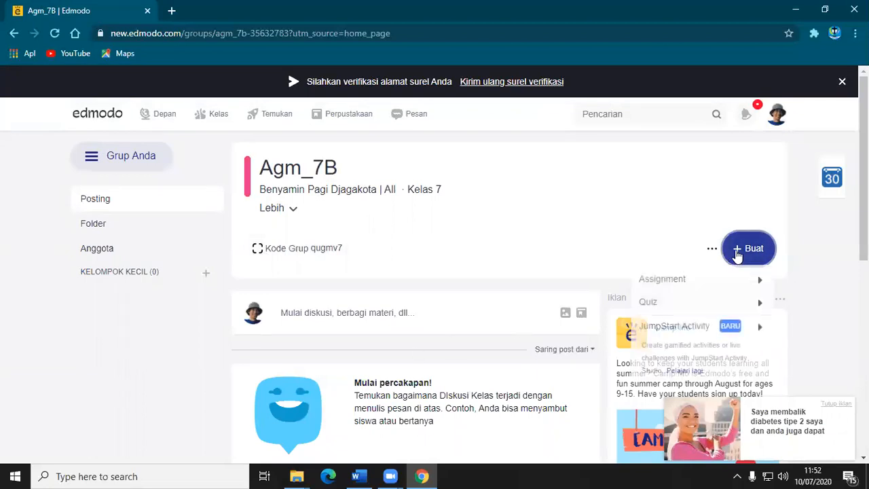
{"action": "mouse_move", "coordinate": [650, 306]}
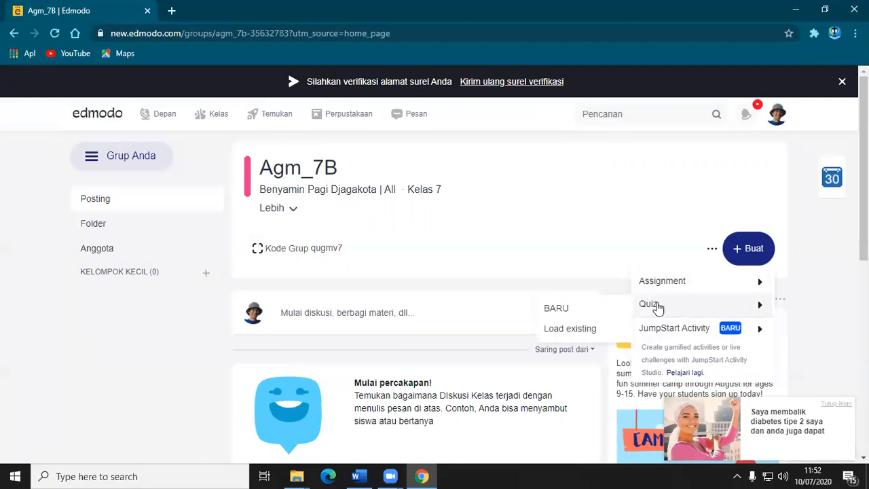
{"action": "left_click", "coordinate": [555, 309]}
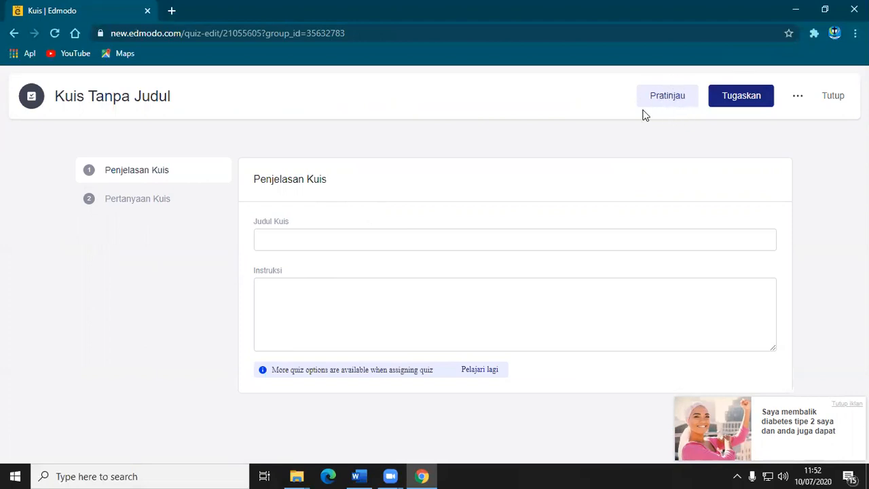
Enter "Ulangan Harian" as the quiz title.
{"action": "left_click", "coordinate": [360, 244]}
{"action": "left_click", "coordinate": [353, 293]}
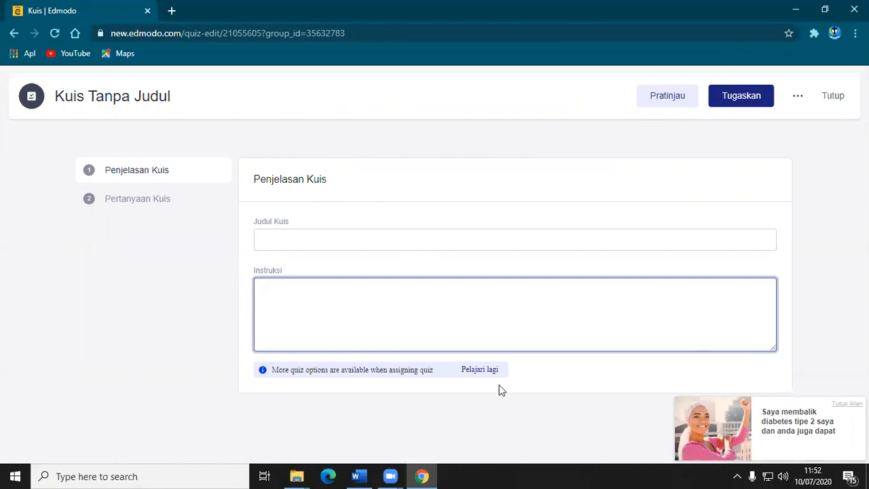
{"action": "left_click", "coordinate": [292, 371]}
{"action": "left_click", "coordinate": [326, 238]}
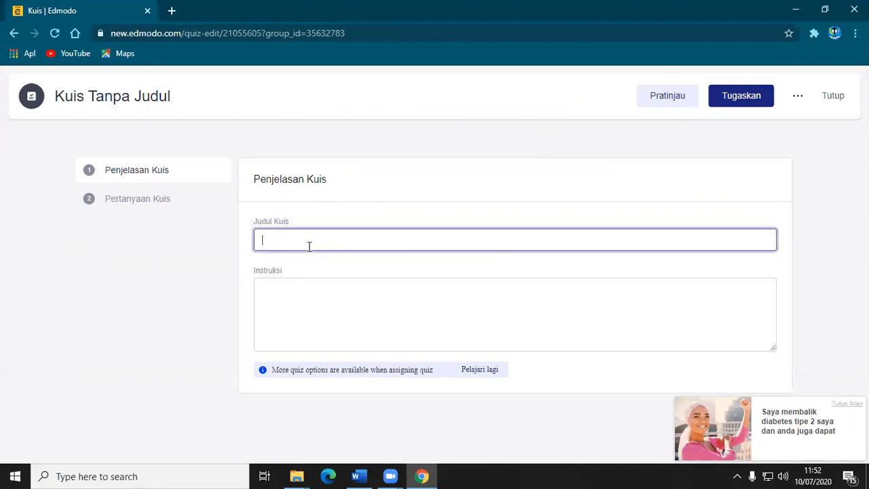
{"action": "type", "text": "Ulangan Harian"}
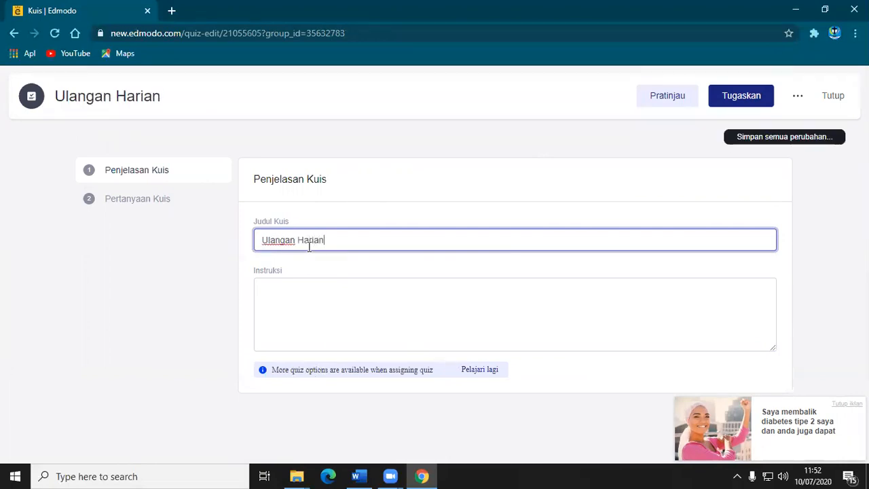
Enter "Kerjakan secara cermat" as the quiz instructions.
{"action": "left_click", "coordinate": [295, 294]}
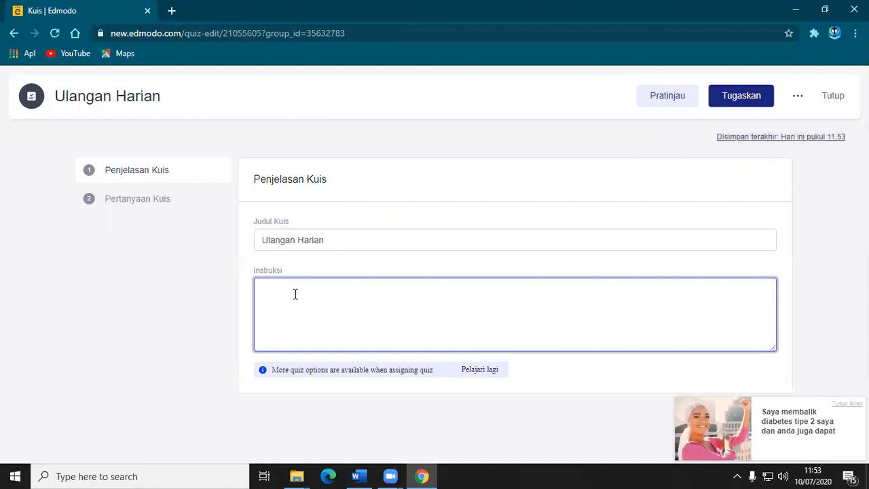
{"action": "type", "text": "Ker"}
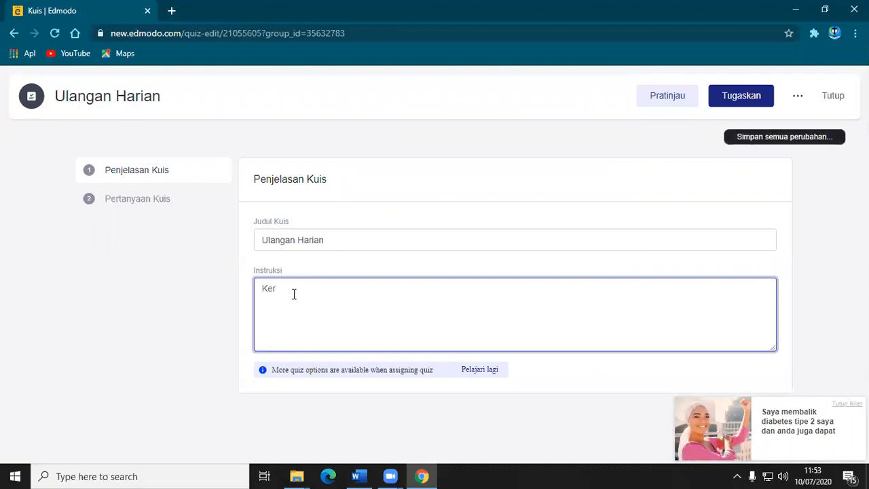
{"action": "type", "text": "jakan "}
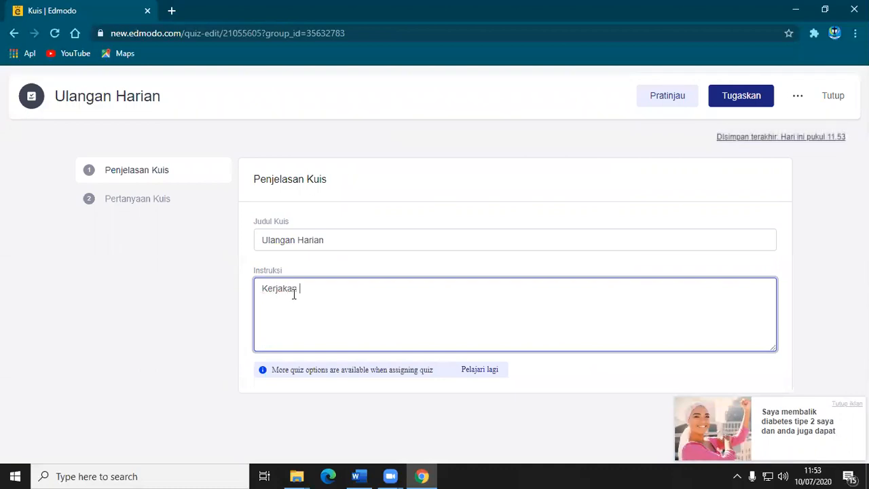
{"action": "type", "text": "secara cermat"}
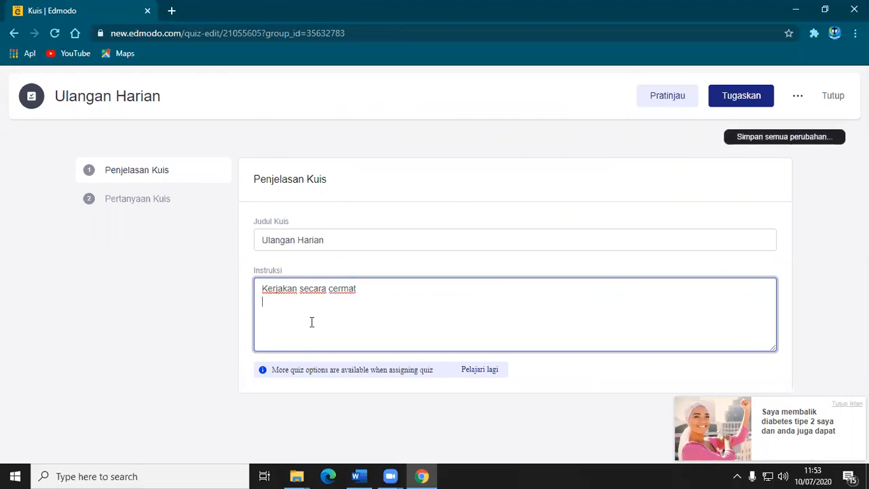
{"action": "left_click", "coordinate": [354, 370]}
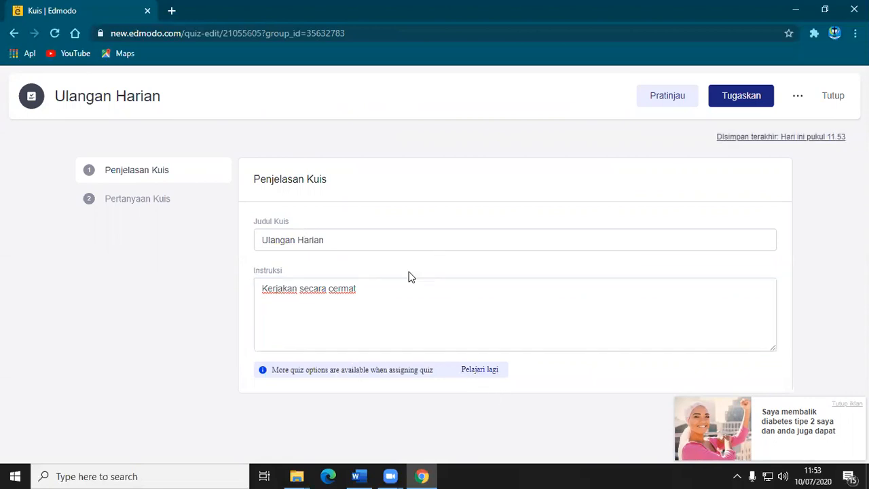
Open the quiz questions, keep question 1 as Pilihan Ganda, and place the cursor in its question text.
{"action": "left_click", "coordinate": [132, 199]}
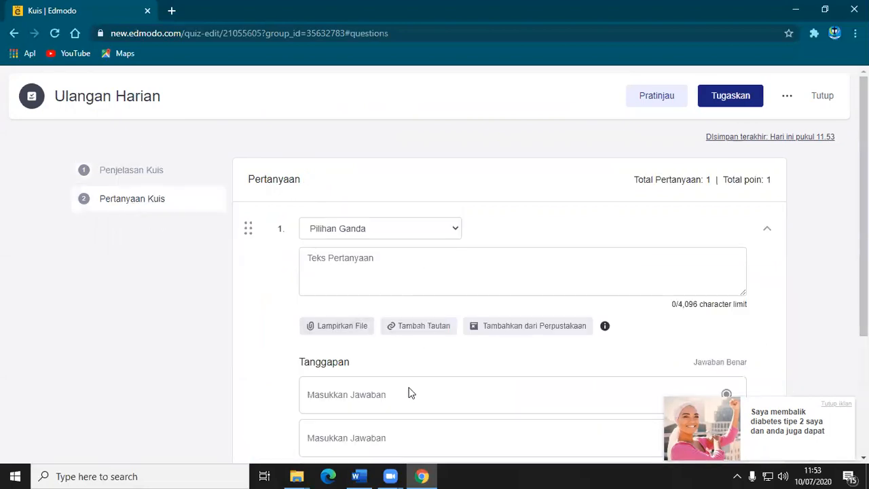
{"action": "scroll", "coordinate": [393, 369], "scroll_direction": "down", "scroll_amount": 1}
{"action": "scroll", "coordinate": [393, 369], "scroll_direction": "up", "scroll_amount": 1}
{"action": "scroll", "coordinate": [326, 265], "scroll_direction": "down", "scroll_amount": 1}
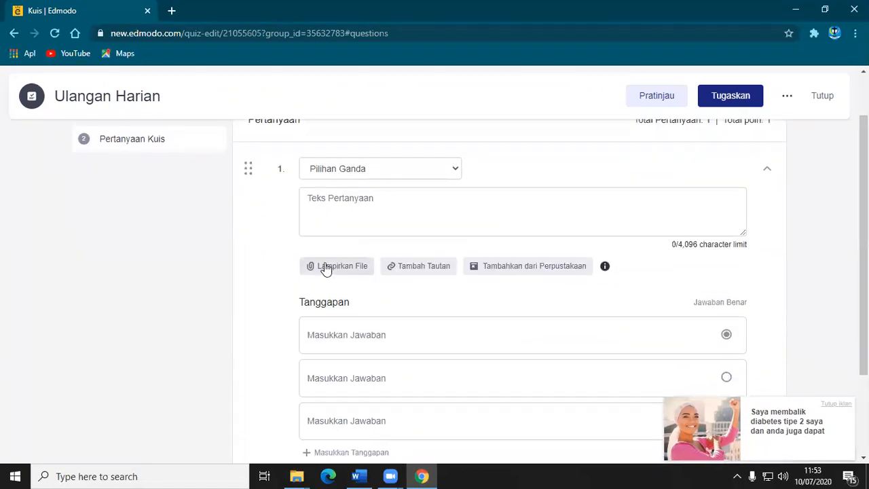
{"action": "scroll", "coordinate": [326, 265], "scroll_direction": "up", "scroll_amount": 1}
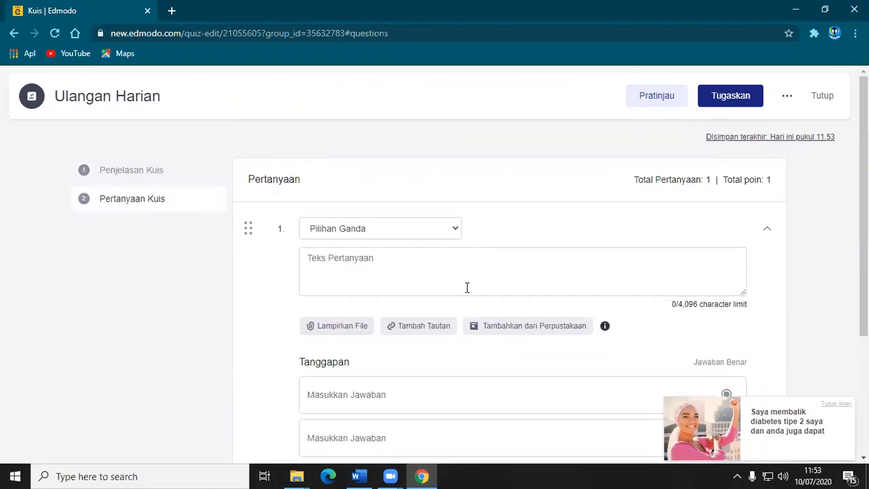
{"action": "left_click", "coordinate": [456, 229]}
{"action": "left_click", "coordinate": [457, 228]}
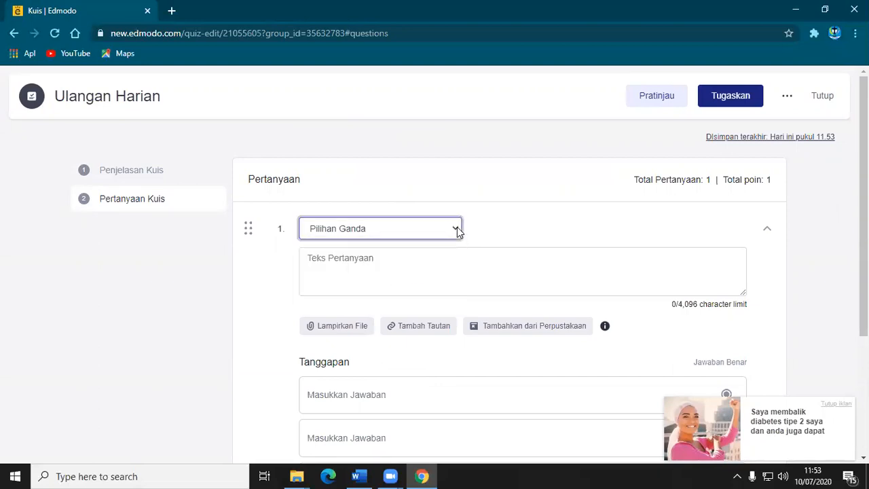
{"action": "left_click", "coordinate": [309, 261]}
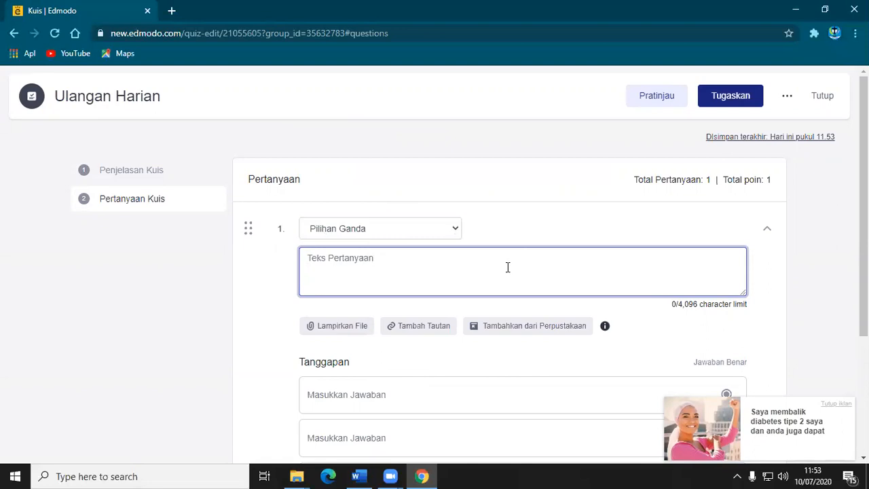
{"action": "type", "text": "Natal"}
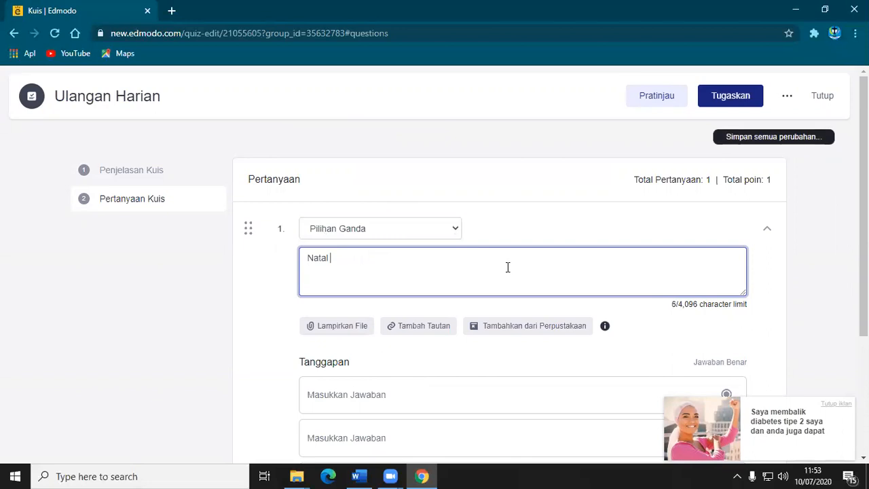
{"action": "key", "text": "BackSpace"}
{"action": "key", "text": "BackSpace"}
{"action": "key", "text": "BackSpace"}
{"action": "key", "text": "BackSpace"}
{"action": "key", "text": "BackSpace"}
{"action": "key", "text": "BackSpace"}
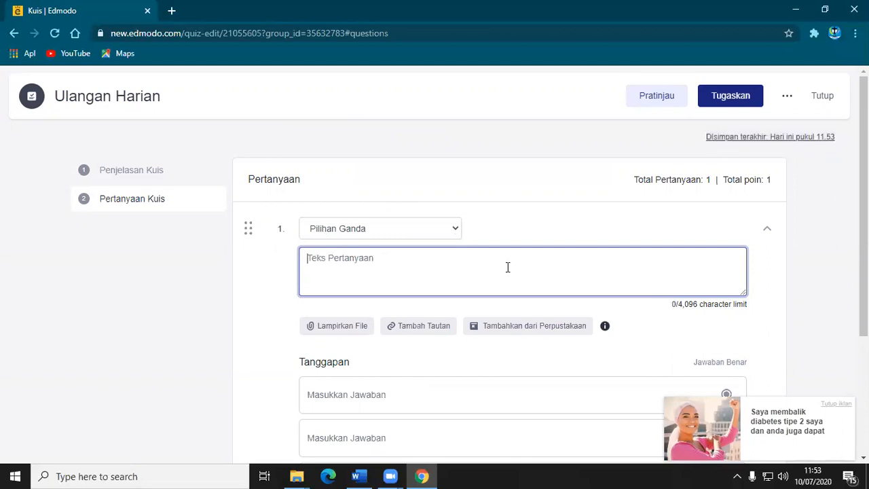
Enter "Hari raya Natal dirayakan pada tanggal ...." as the text of question 1.
{"action": "type", "text": "Hari raya Nat"}
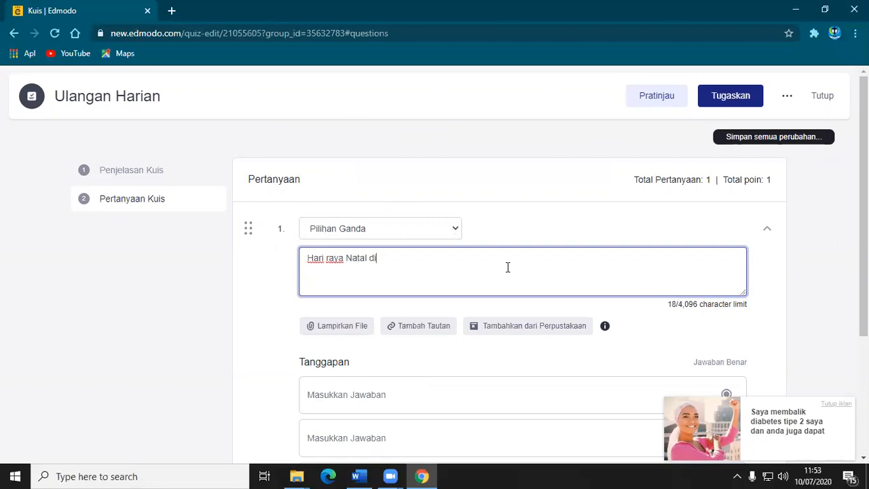
{"action": "type", "text": "al di"}
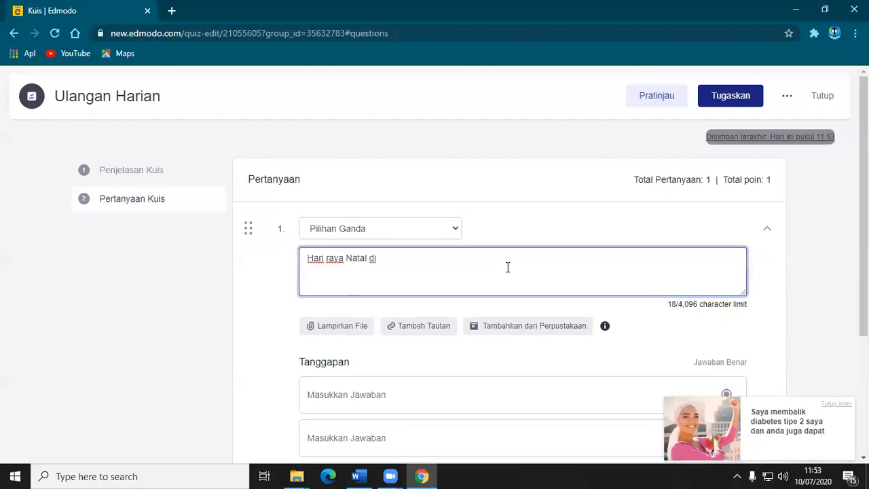
{"action": "type", "text": "raya"}
{"action": "type", "text": "ka"}
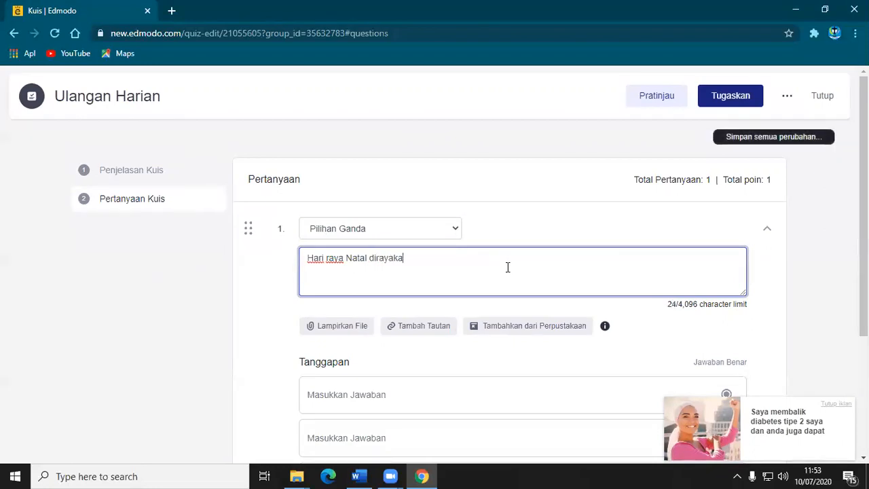
{"action": "type", "text": "n pada tanggal ...."}
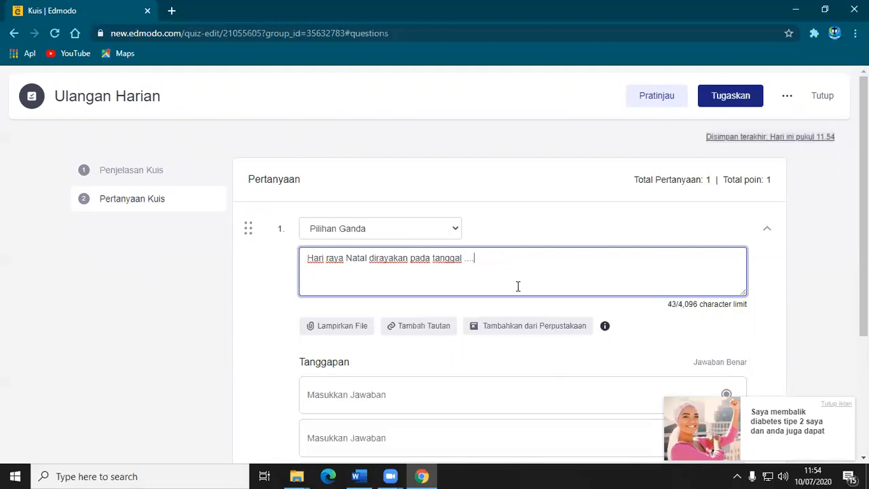
Enter "tanggalo 24 Desember" as the first answer option of question 1.
{"action": "left_click", "coordinate": [395, 397]}
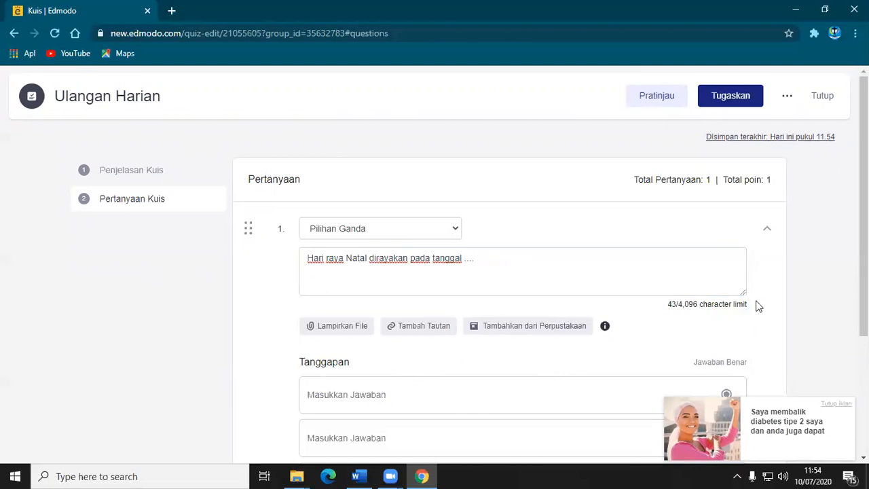
{"action": "scroll", "coordinate": [395, 397], "scroll_direction": "down", "scroll_amount": 2}
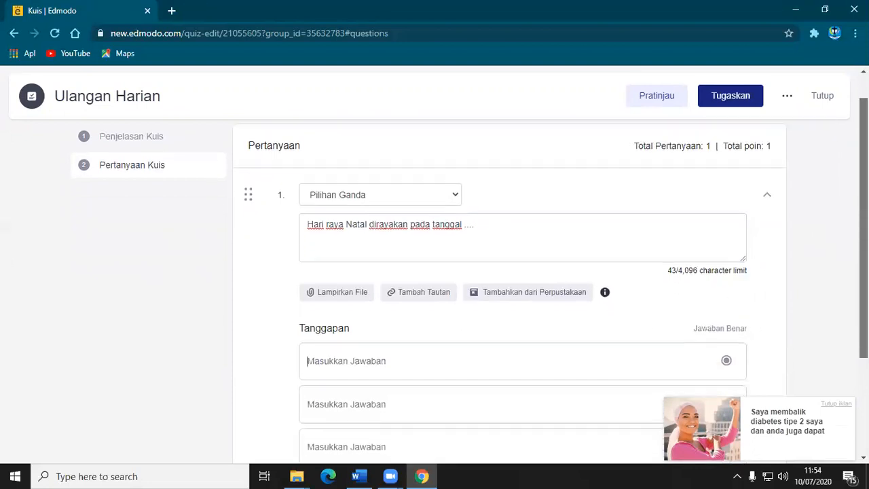
{"action": "scroll", "coordinate": [509, 292], "scroll_direction": "down", "scroll_amount": 1}
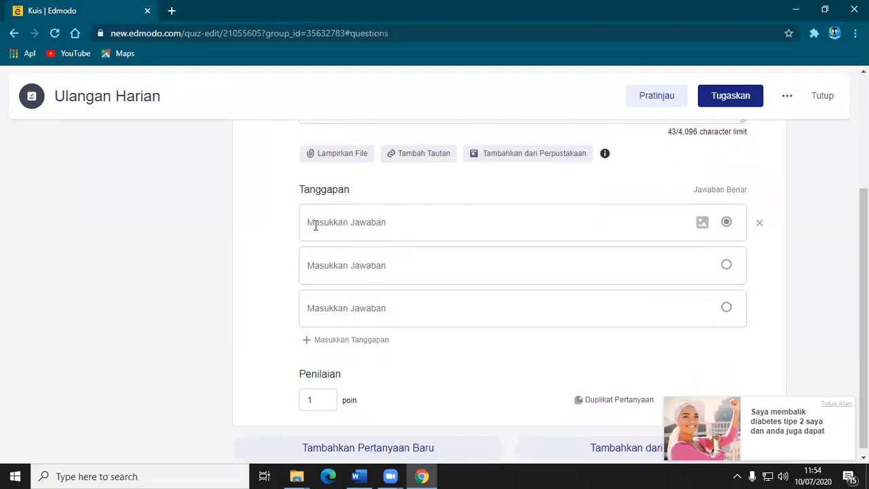
{"action": "type", "text": "tang"}
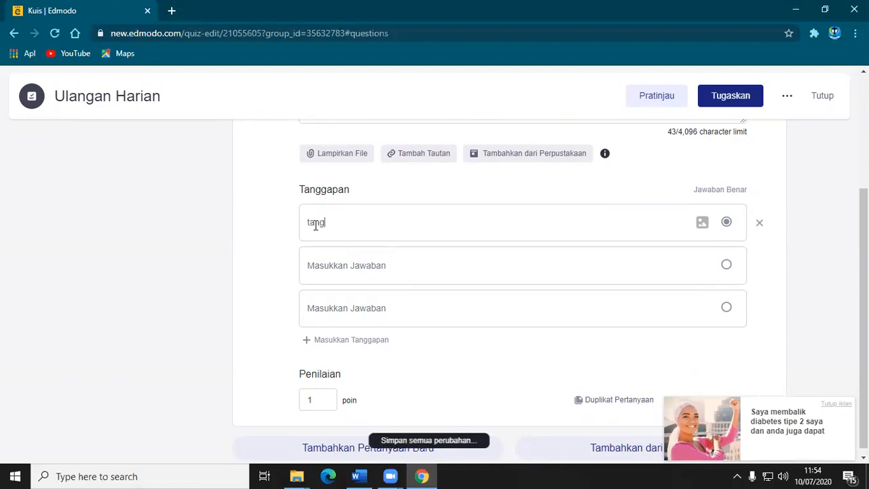
{"action": "type", "text": "galo 24 Desember"}
Copy the first answer into the second answer option and change it to "tanggalo 25 Desember".
{"action": "left_click_drag", "start_coordinate": [413, 224], "coordinate": [288, 242]}
{"action": "key", "text": "ctrl+c"}
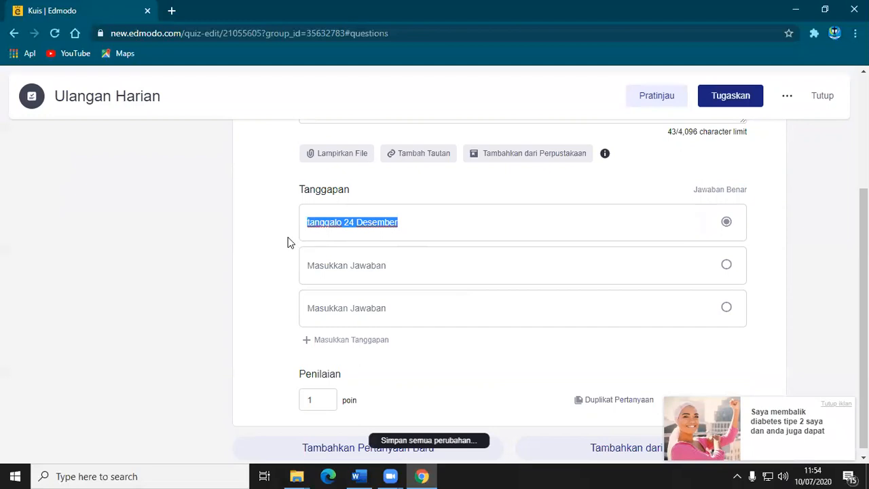
{"action": "left_click", "coordinate": [362, 265]}
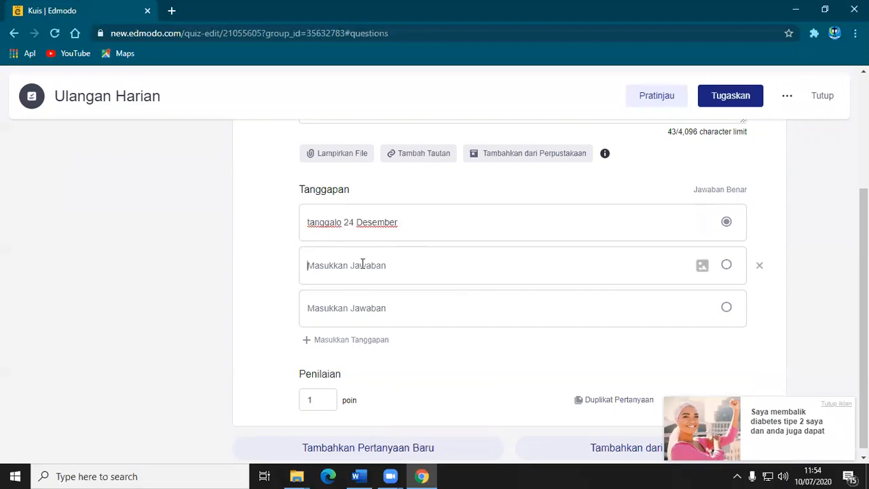
{"action": "key", "text": "ctrl+v"}
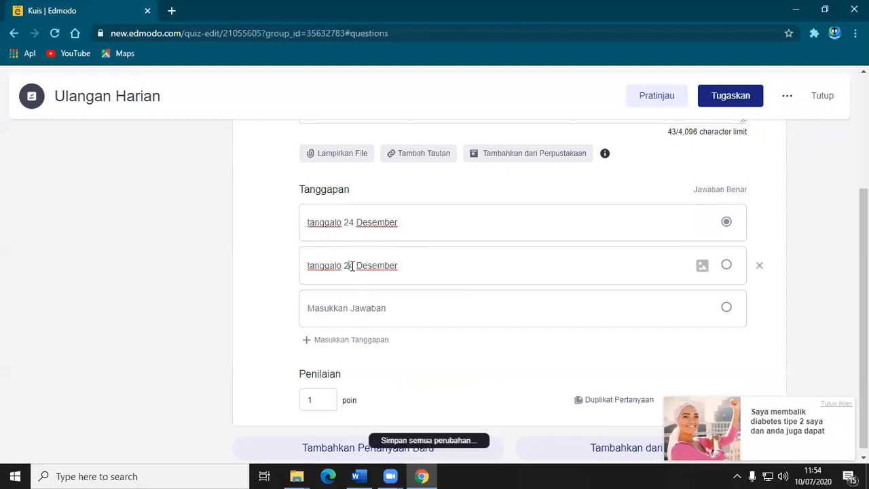
{"action": "left_click", "coordinate": [353, 265]}
{"action": "key", "text": "BackSpace"}
{"action": "type", "text": "5"}
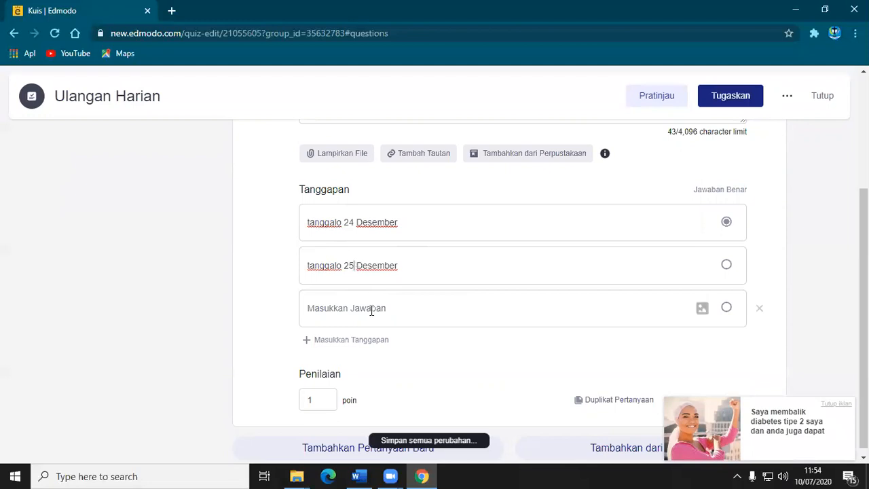
Paste the copied answer into the third option and change it to "tanggalo 26 Desember".
{"action": "key", "text": "ctrl+v"}
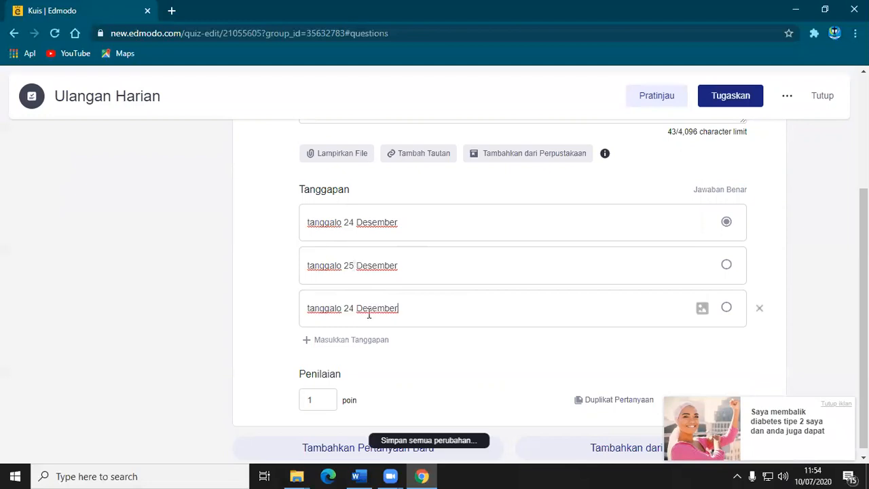
{"action": "left_click", "coordinate": [352, 308]}
{"action": "key", "text": "BackSpace"}
{"action": "type", "text": "6"}
Add a fourth answer option to question 1, paste the copied answer and change it to "tanggalo 2 Desember".
{"action": "left_click", "coordinate": [350, 341]}
{"action": "key", "text": "ctrl+v"}
{"action": "left_click", "coordinate": [354, 351]}
{"action": "key", "text": "BackSpace"}
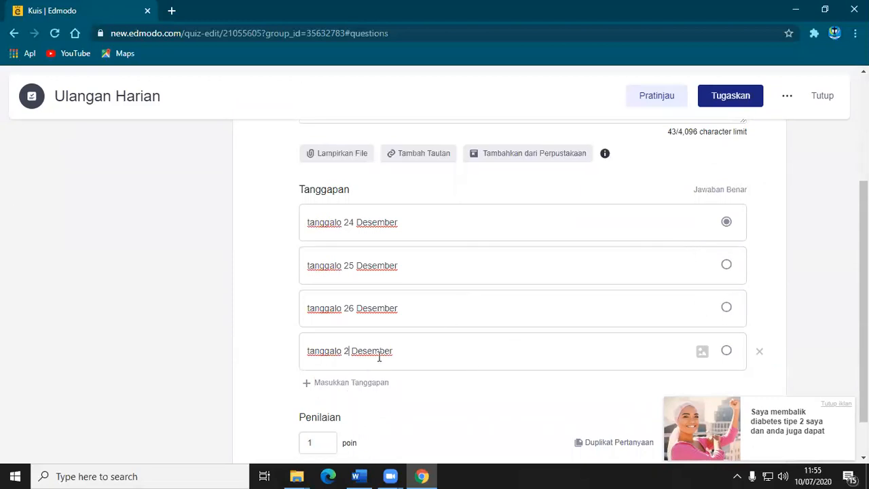
Mark "tanggalo 25 Desember" as the correct answer of question 1.
{"action": "scroll", "coordinate": [379, 357], "scroll_direction": "down", "scroll_amount": 1}
{"action": "left_click_drag", "start_coordinate": [863, 285], "coordinate": [863, 288]}
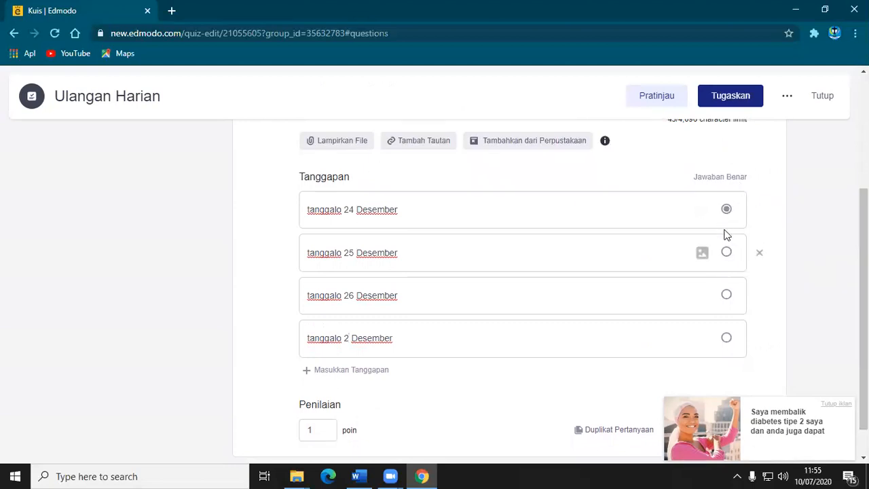
{"action": "left_click", "coordinate": [726, 252]}
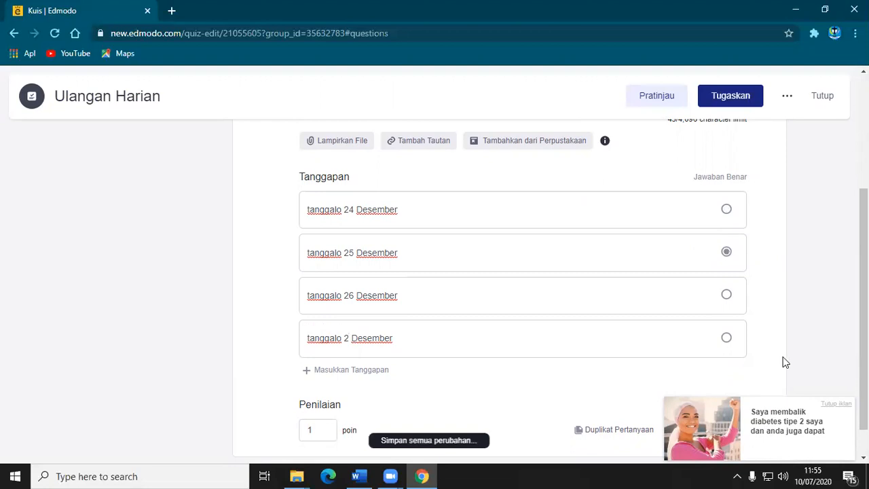
Set the score of question 1 to 3 points and add a new multiple-choice question below it.
{"action": "scroll", "coordinate": [475, 359], "scroll_direction": "down", "scroll_amount": 1}
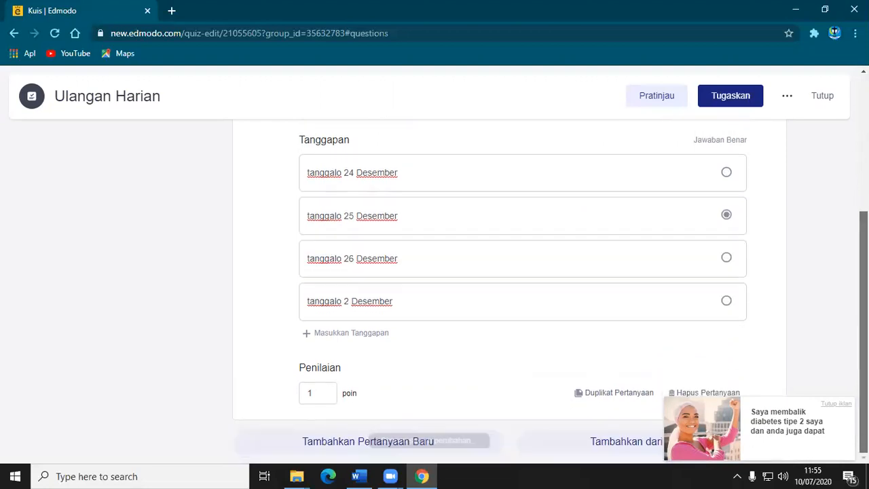
{"action": "left_click", "coordinate": [320, 394]}
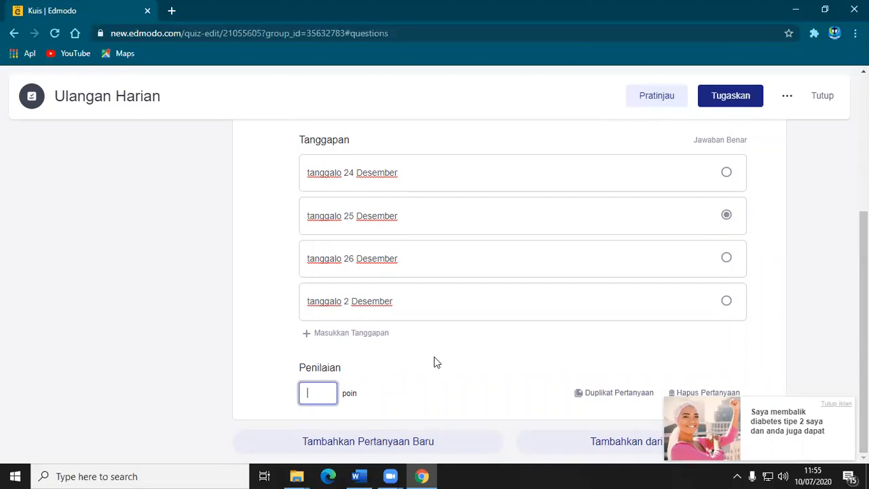
{"action": "type", "text": "3"}
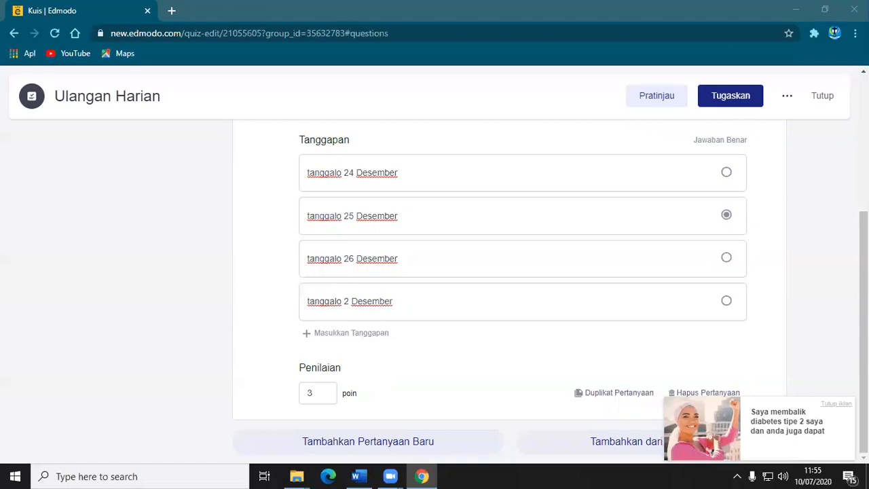
{"action": "left_click", "coordinate": [354, 443]}
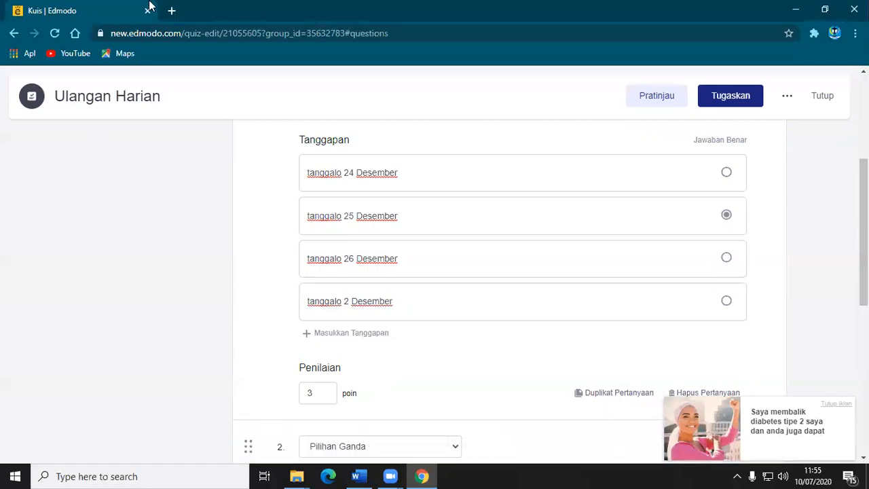
{"action": "left_click_drag", "start_coordinate": [863, 272], "coordinate": [863, 365]}
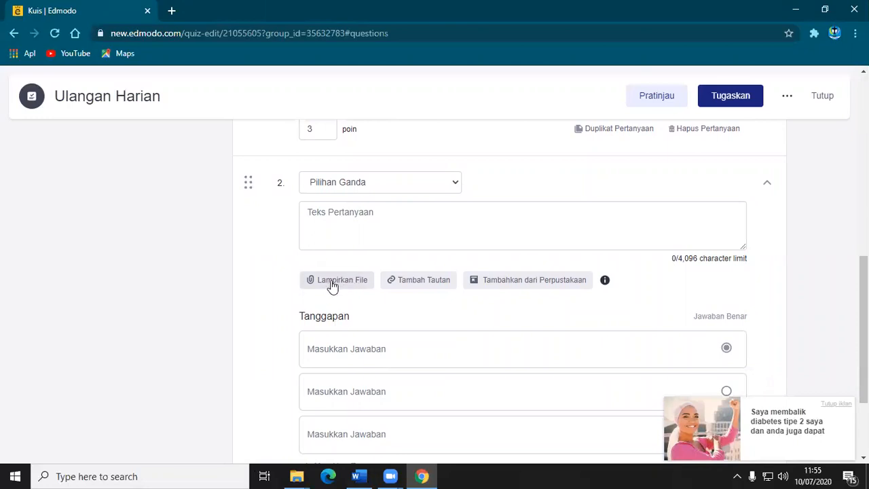
Look at the link and file attachment dialogs of question 2 and close both without attaching anything.
{"action": "left_click", "coordinate": [417, 285]}
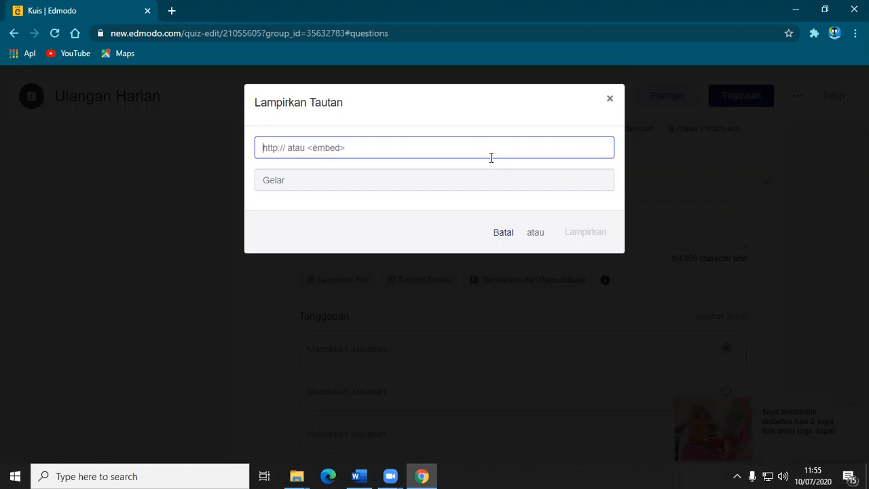
{"action": "left_click", "coordinate": [500, 235]}
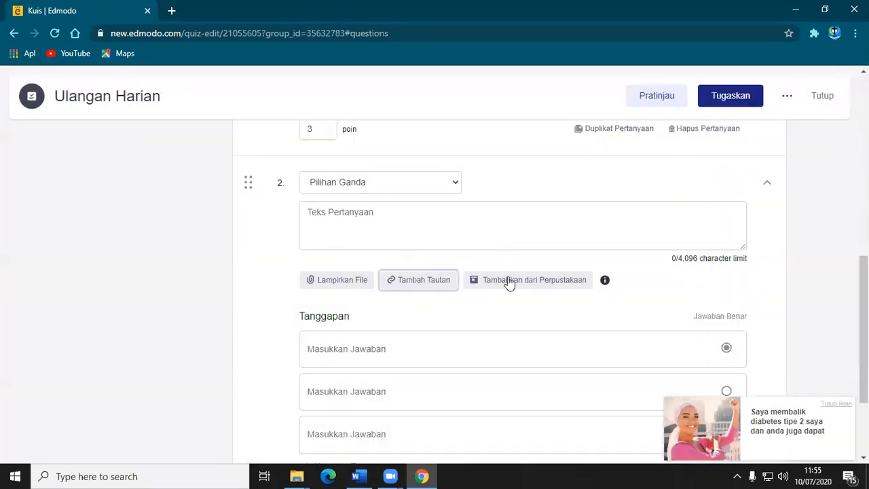
{"action": "left_click", "coordinate": [343, 280]}
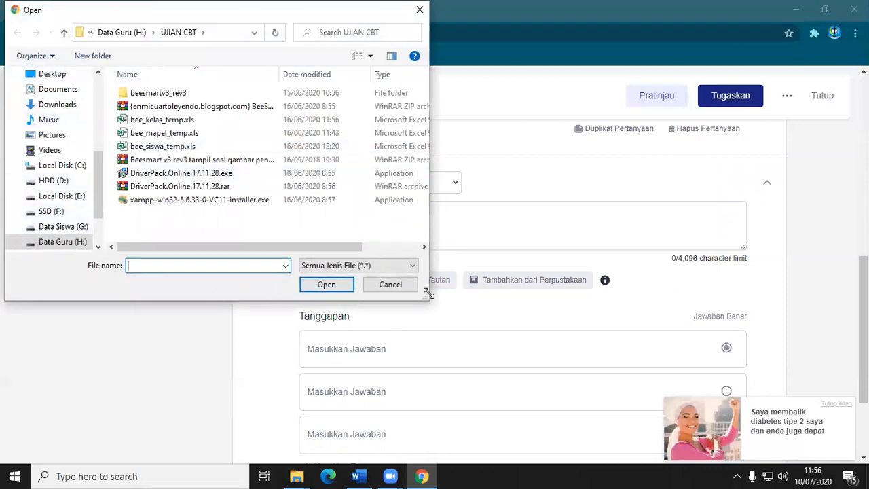
{"action": "left_click", "coordinate": [390, 285]}
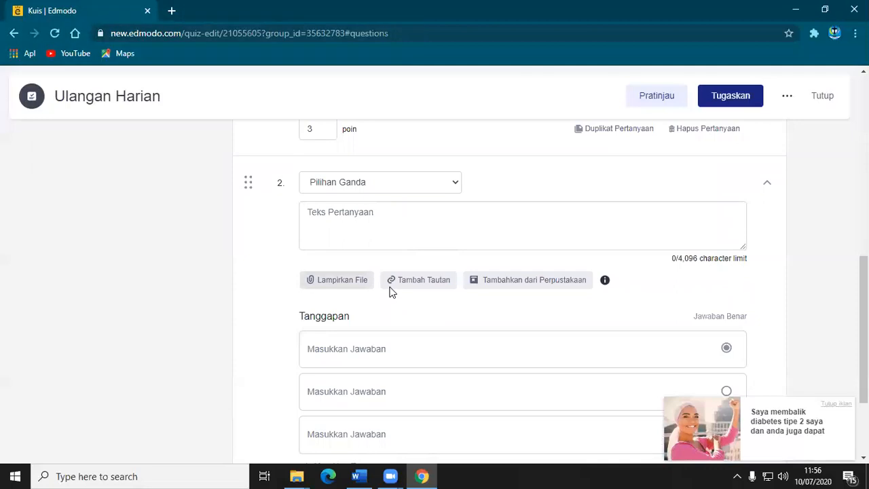
Browse the library items that can be attached to question 2 and close the library without attaching any.
{"action": "left_click_drag", "start_coordinate": [863, 266], "coordinate": [814, 72]}
{"action": "scroll", "coordinate": [613, 324], "scroll_direction": "down", "scroll_amount": 7}
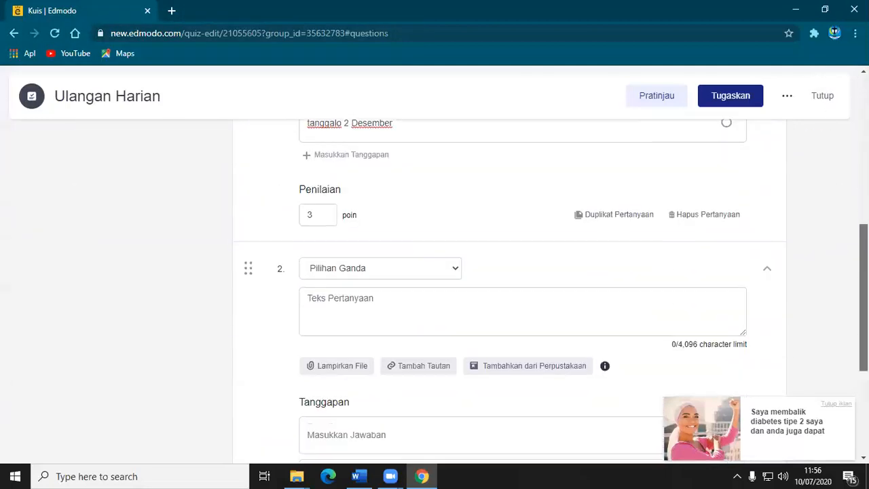
{"action": "left_click", "coordinate": [506, 275]}
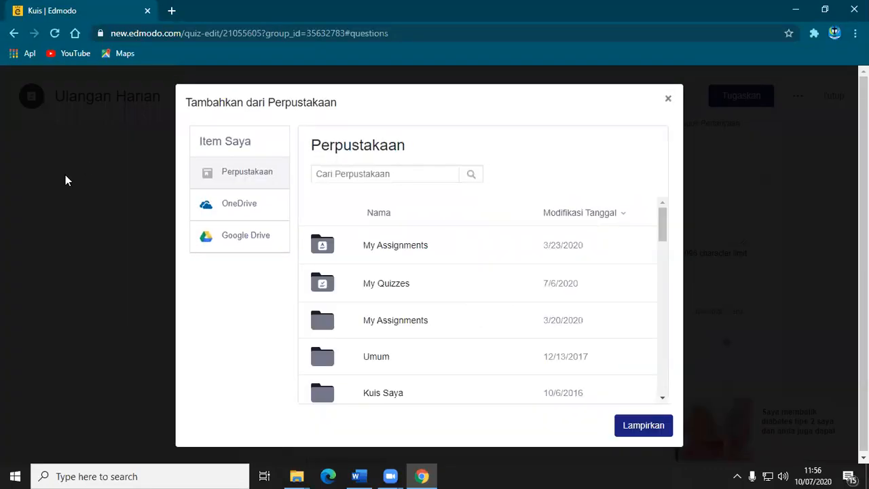
{"action": "left_click_drag", "start_coordinate": [663, 224], "coordinate": [634, 165]}
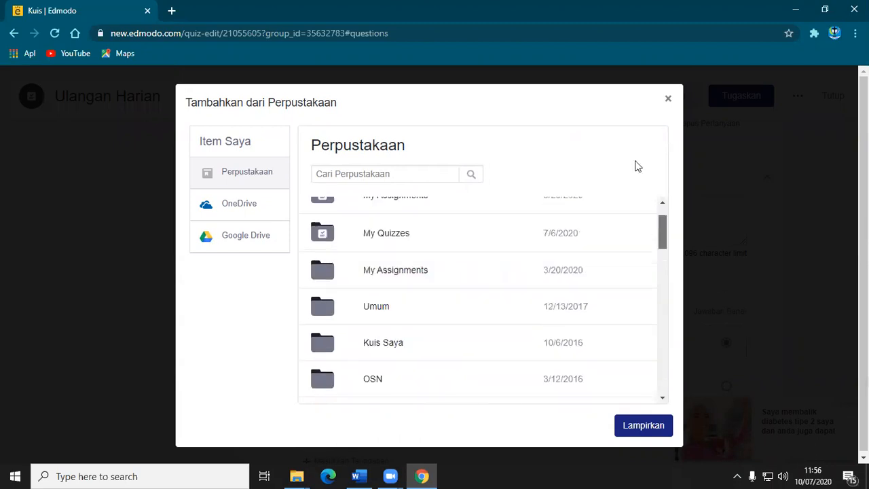
{"action": "left_click", "coordinate": [668, 102]}
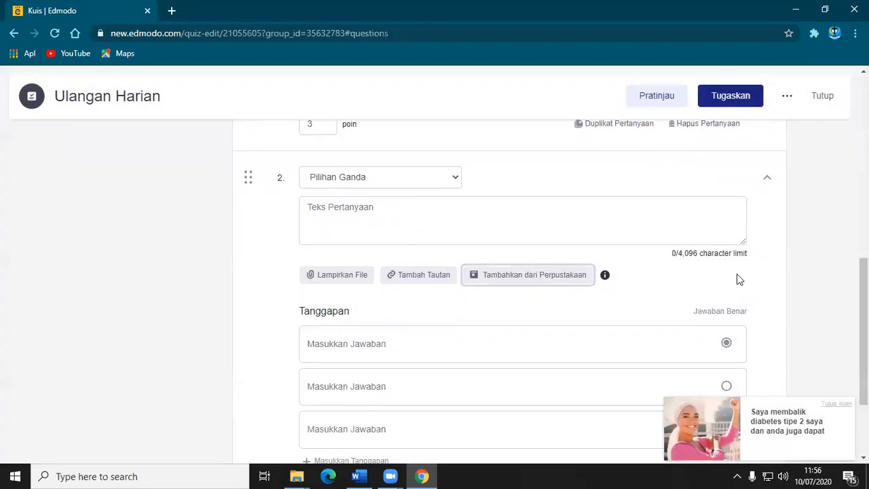
Try to preview the quiz and dismiss the preview dialog.
{"action": "scroll", "coordinate": [523, 292], "scroll_direction": "down", "scroll_amount": 2}
{"action": "scroll", "coordinate": [523, 292], "scroll_direction": "up", "scroll_amount": 6}
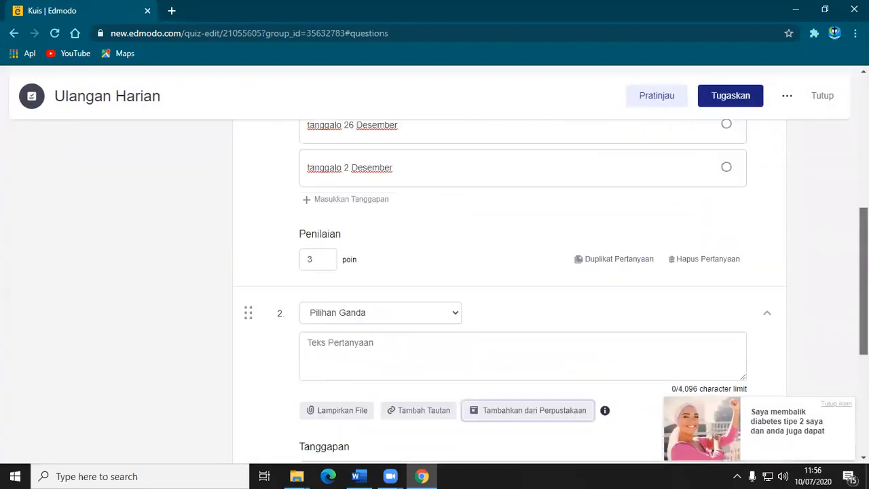
{"action": "scroll", "coordinate": [523, 291], "scroll_direction": "up", "scroll_amount": 2}
{"action": "left_click", "coordinate": [651, 99]}
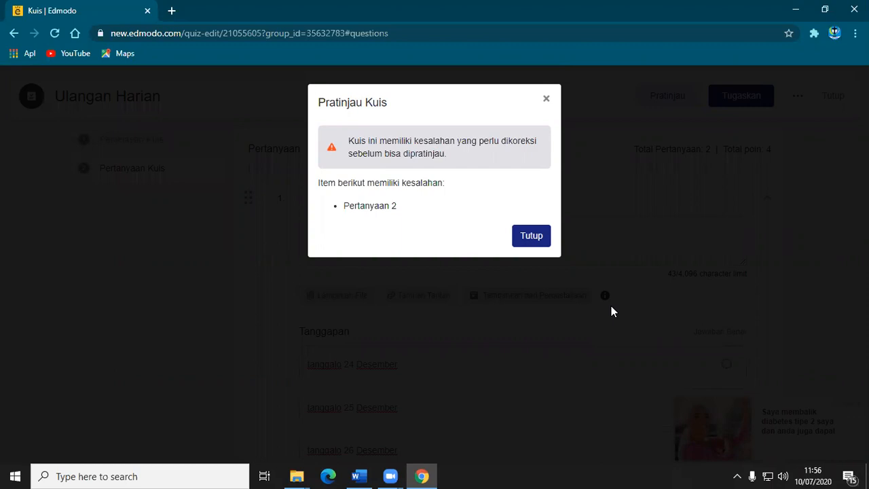
{"action": "left_click", "coordinate": [531, 237]}
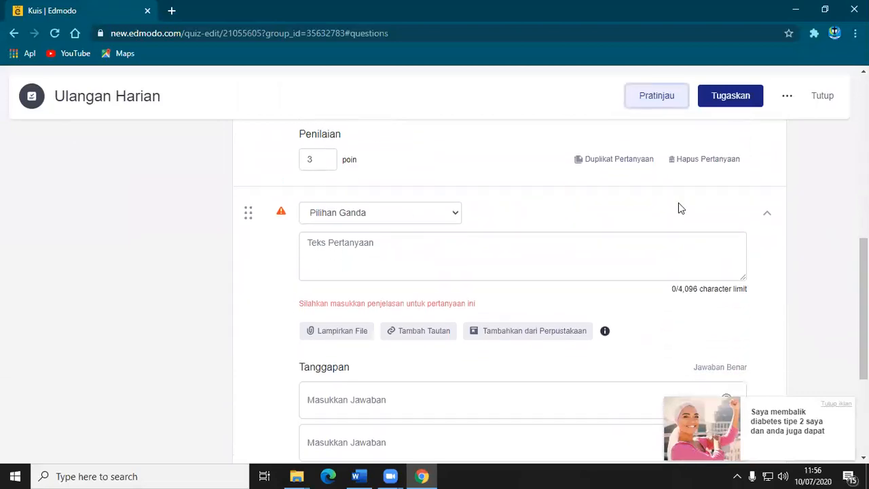
View the question types offered for question 2 without changing the type, and collapse the question.
{"action": "left_click", "coordinate": [454, 214]}
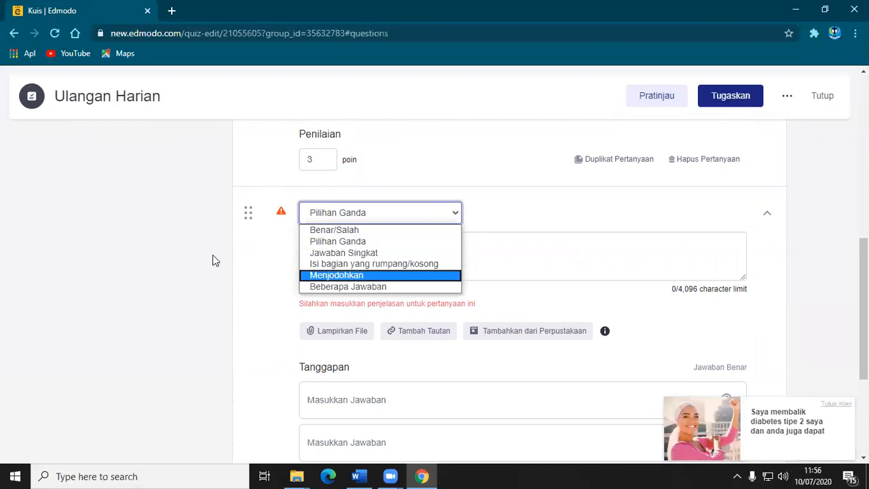
{"action": "left_click", "coordinate": [243, 212]}
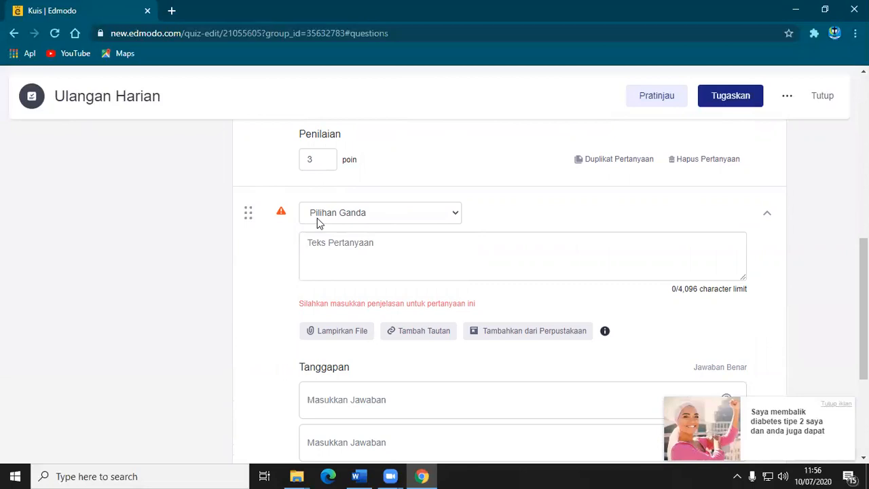
{"action": "left_click", "coordinate": [766, 214]}
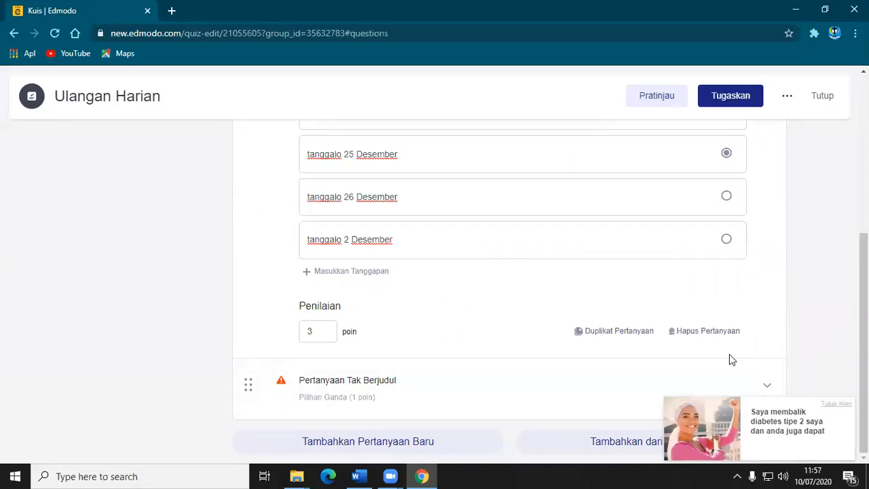
Delete question 1 about the Natal date from the quiz and confirm the deletion.
{"action": "left_click", "coordinate": [702, 331]}
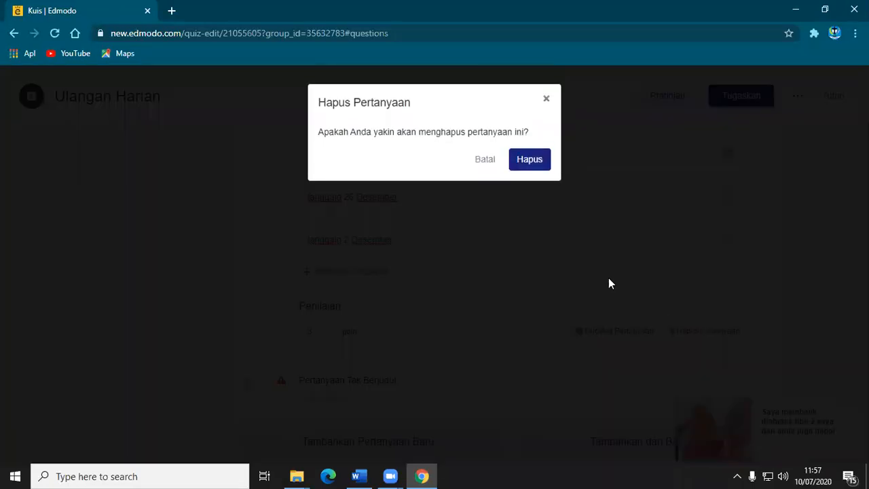
{"action": "left_click", "coordinate": [511, 158]}
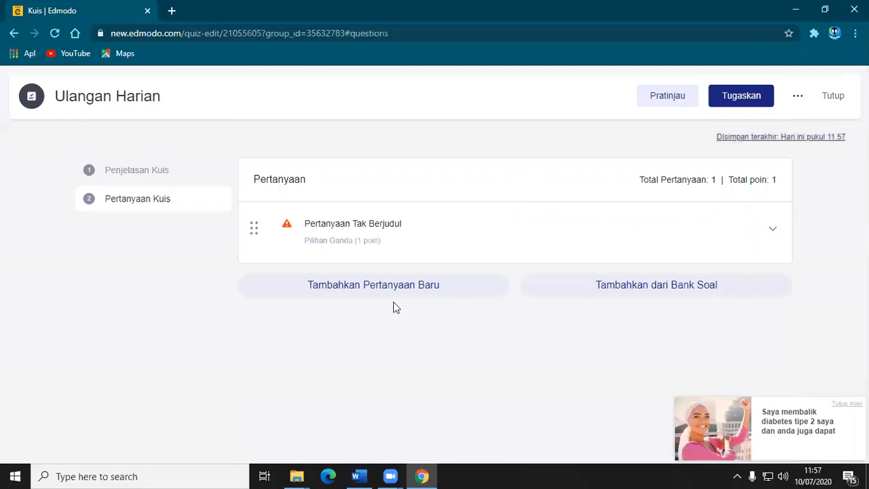
{"action": "left_click", "coordinate": [149, 203]}
Add another new question to the quiz and expand the first untitled question for editing.
{"action": "left_click", "coordinate": [355, 289]}
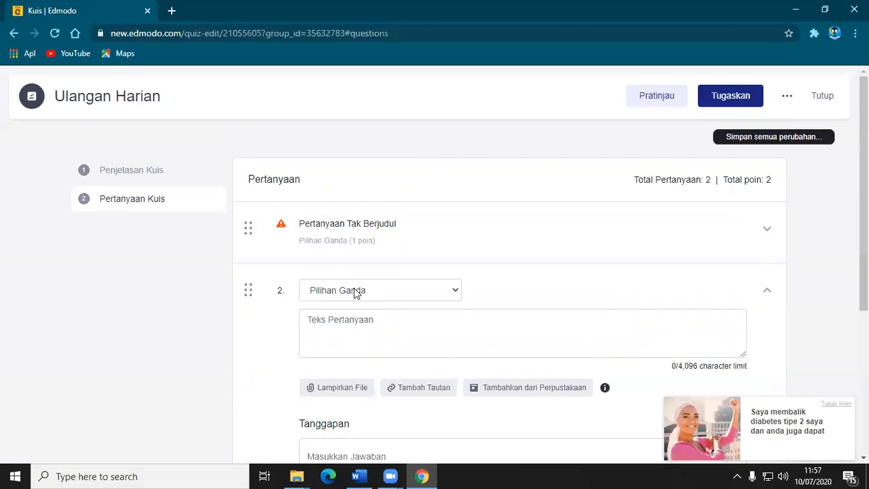
{"action": "left_click", "coordinate": [335, 226]}
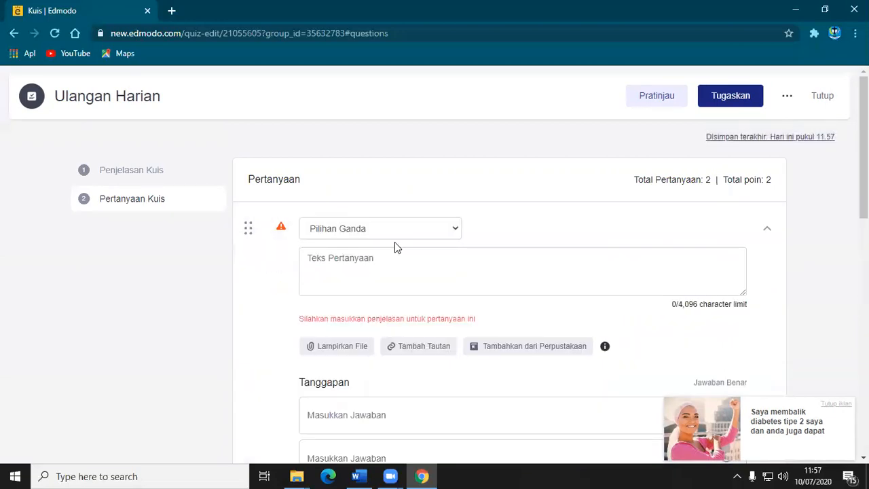
{"action": "left_click", "coordinate": [116, 174]}
{"action": "left_click", "coordinate": [136, 201]}
Enter "tanggal 17 Agustus dirayakan sebagai hari kemerdekaan oleh bangsa ...." as the text of the first question.
{"action": "left_click", "coordinate": [379, 263]}
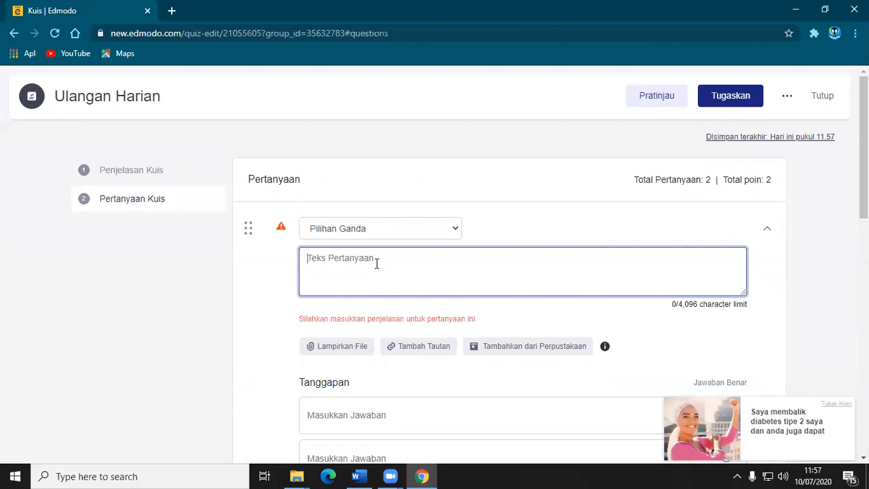
{"action": "type", "text": "tanggal 17 "}
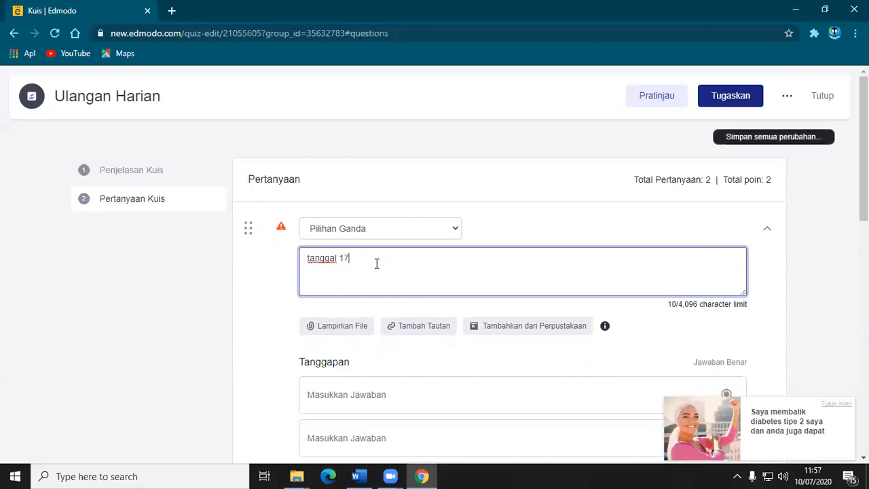
{"action": "type", "text": "Agustus dirayakan se"}
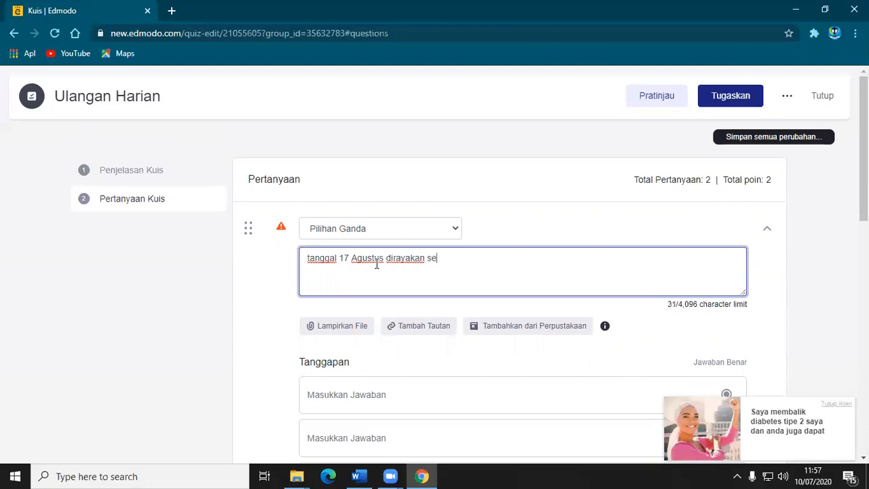
{"action": "type", "text": "bagai ha"}
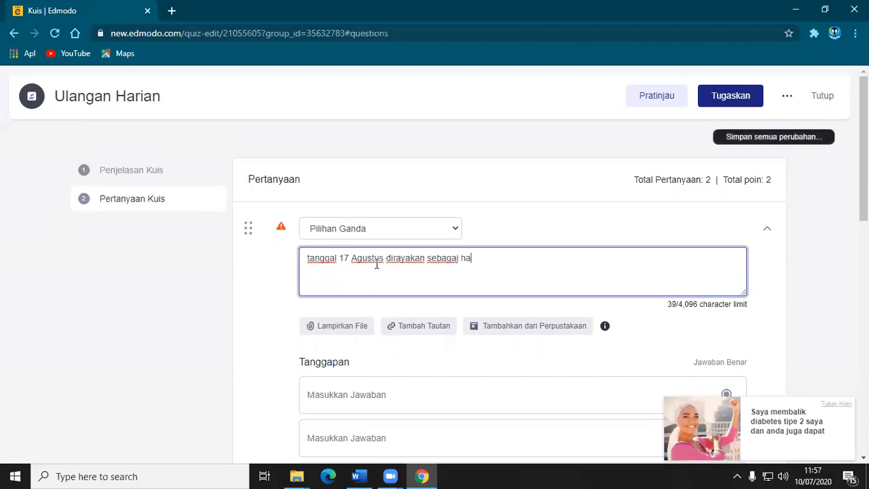
{"action": "type", "text": "ri kemerdekaan "}
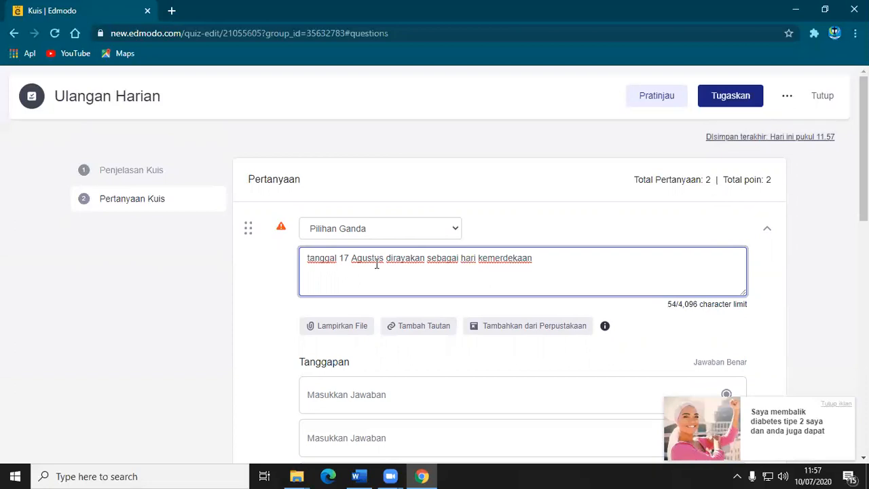
{"action": "type", "text": "oleh "}
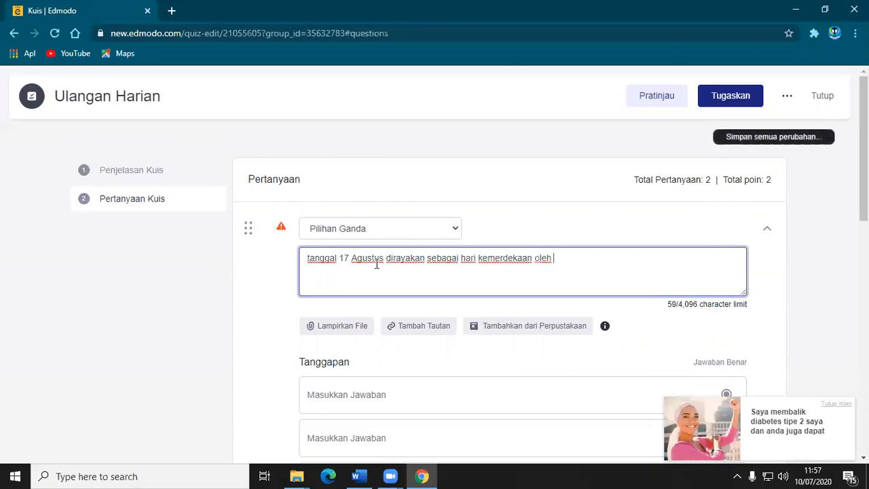
{"action": "type", "text": "bvangsa"}
{"action": "key", "text": "BackSpace"}
{"action": "key", "text": "BackSpace"}
{"action": "key", "text": "BackSpace"}
{"action": "key", "text": "BackSpace"}
{"action": "key", "text": "BackSpace"}
{"action": "key", "text": "BackSpace"}
{"action": "type", "text": "an"}
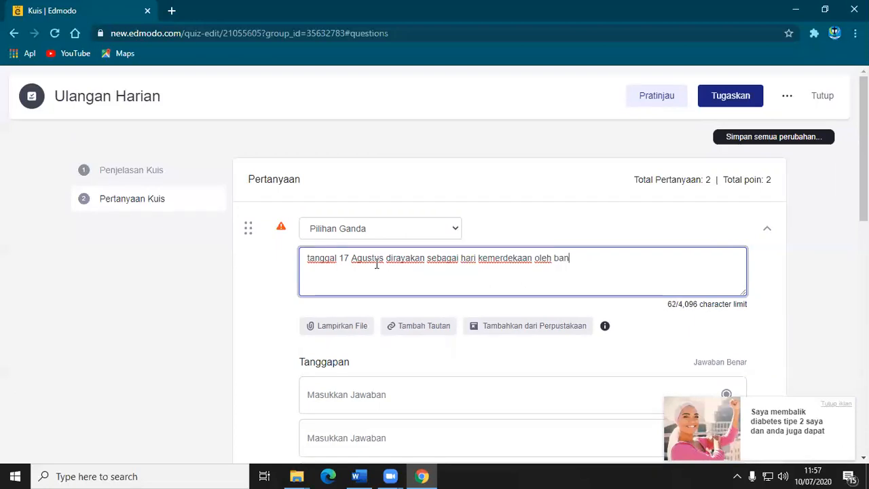
{"action": "type", "text": "gsa ...."}
Enter "Indonesia" as the first answer option of the independence-day question.
{"action": "left_click", "coordinate": [379, 395]}
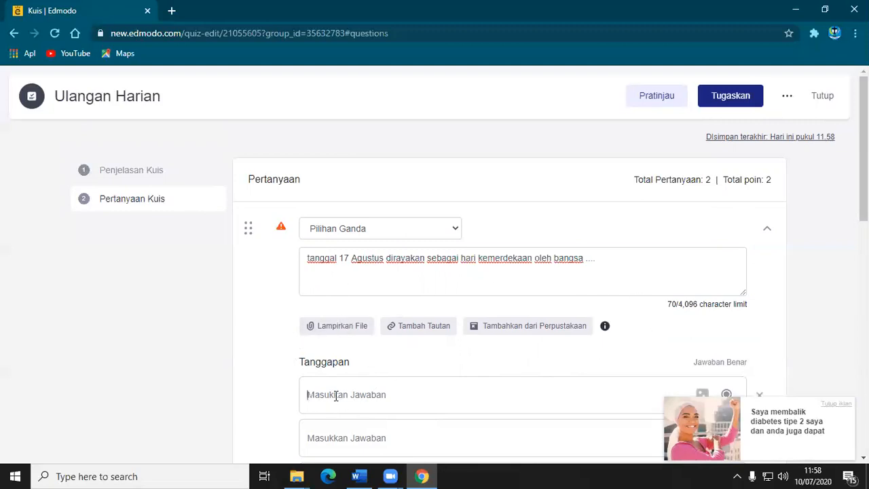
{"action": "type", "text": "Indose"}
{"action": "key", "text": "BackSpace"}
{"action": "key", "text": "BackSpace"}
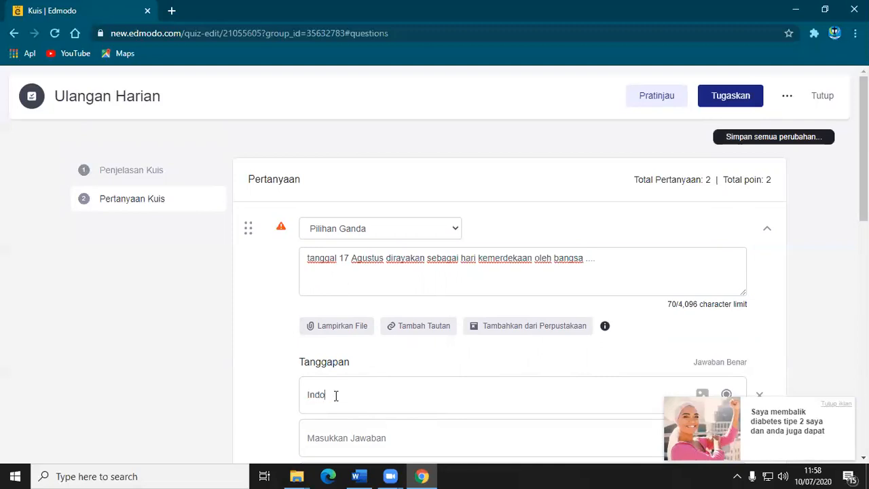
{"action": "type", "text": "nesias"}
Enter "Malaysia" and "Filipina" as the second and third answer options of the independence-day question.
{"action": "left_click", "coordinate": [345, 425]}
{"action": "scroll", "coordinate": [350, 407], "scroll_direction": "down", "scroll_amount": 2}
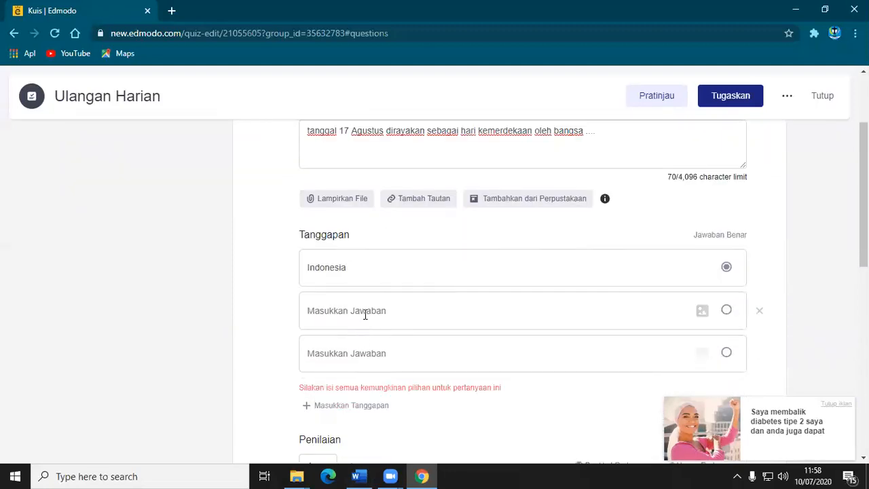
{"action": "type", "text": "Malaysia"}
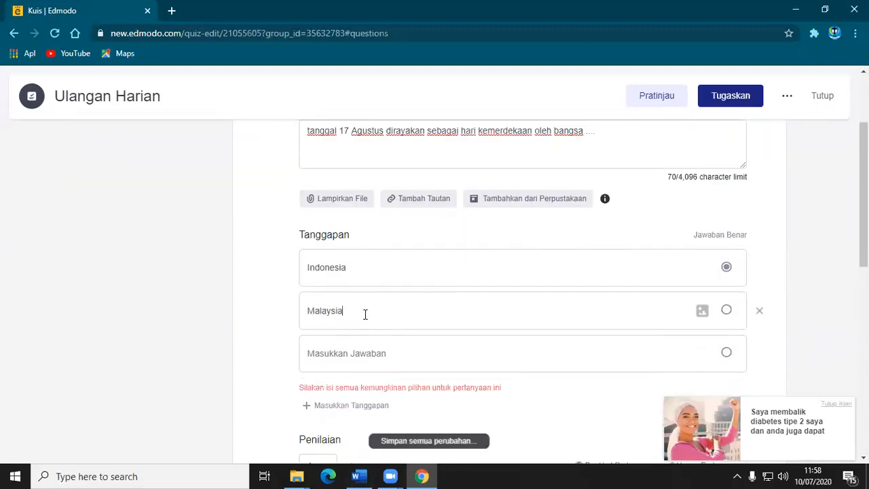
{"action": "left_click", "coordinate": [383, 354]}
{"action": "type", "text": "Filipina"}
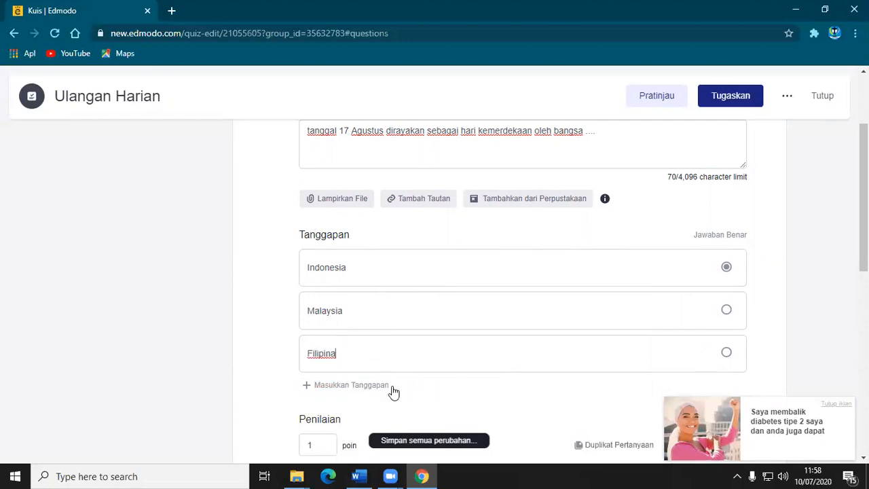
Add a fourth answer option to the first question and fill it in as "Singapura".
{"action": "left_click", "coordinate": [341, 385]}
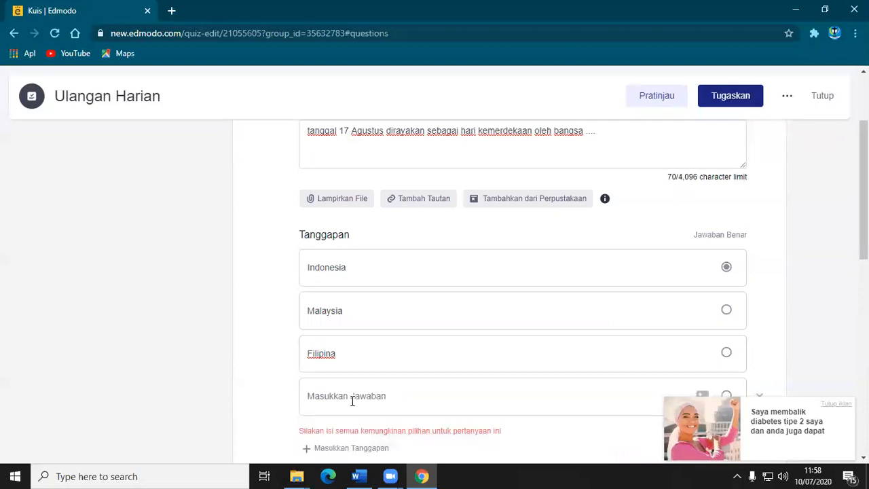
{"action": "left_click", "coordinate": [351, 400]}
{"action": "type", "text": "Singap[ura"}
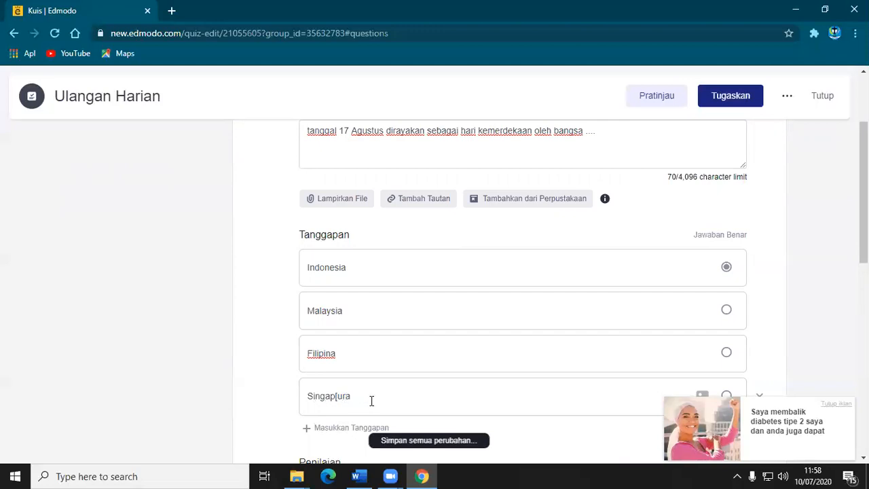
{"action": "left_click", "coordinate": [334, 398]}
{"action": "key", "text": "BackSpace"}
{"action": "key", "text": "BackSpace"}
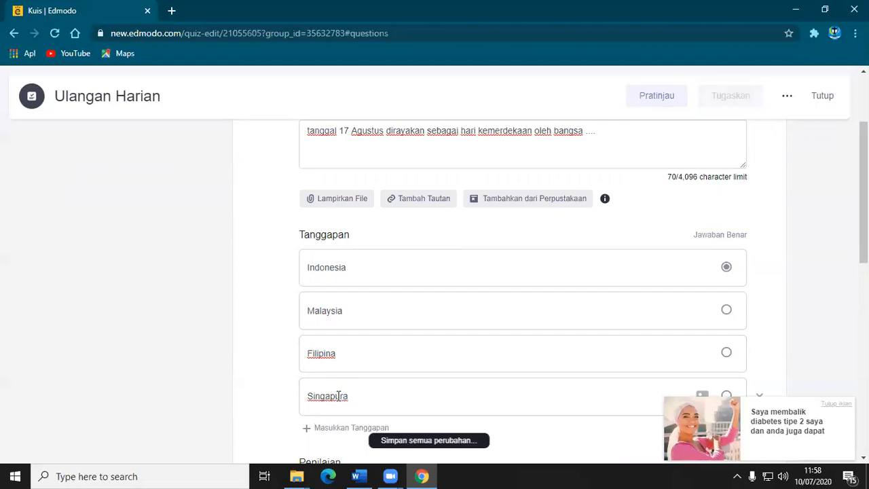
Try to preview the quiz and close the dialog that appears.
{"action": "left_click", "coordinate": [649, 94]}
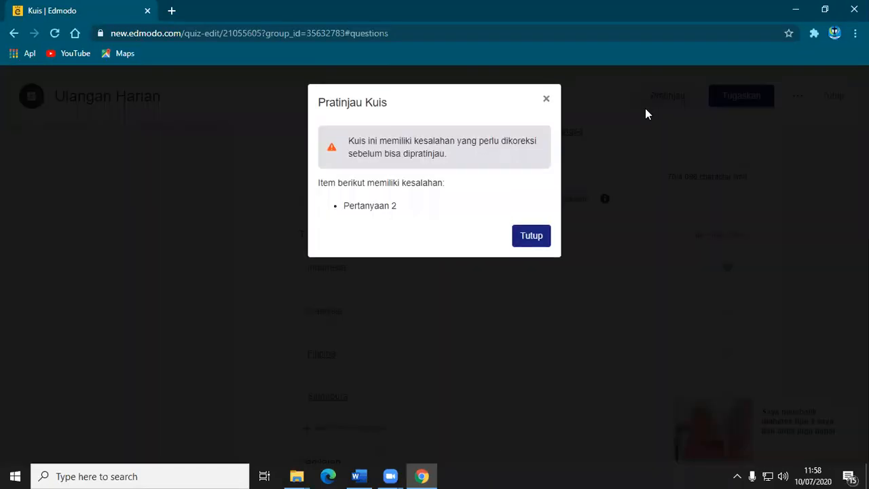
{"action": "left_click", "coordinate": [531, 236]}
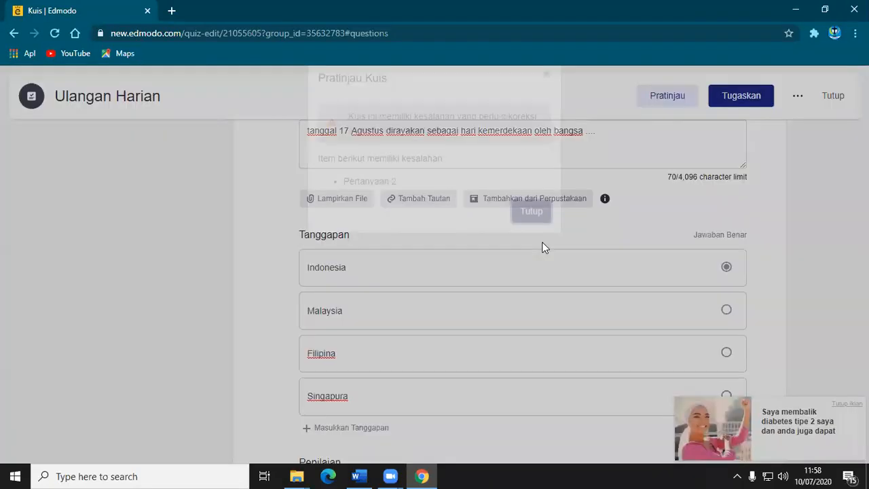
Enter "Nama Presiden Indonesia saat ini adalah" as the text of the second question, keeping its type as Pilihan Ganda.
{"action": "scroll", "coordinate": [494, 271], "scroll_direction": "down", "scroll_amount": 3}
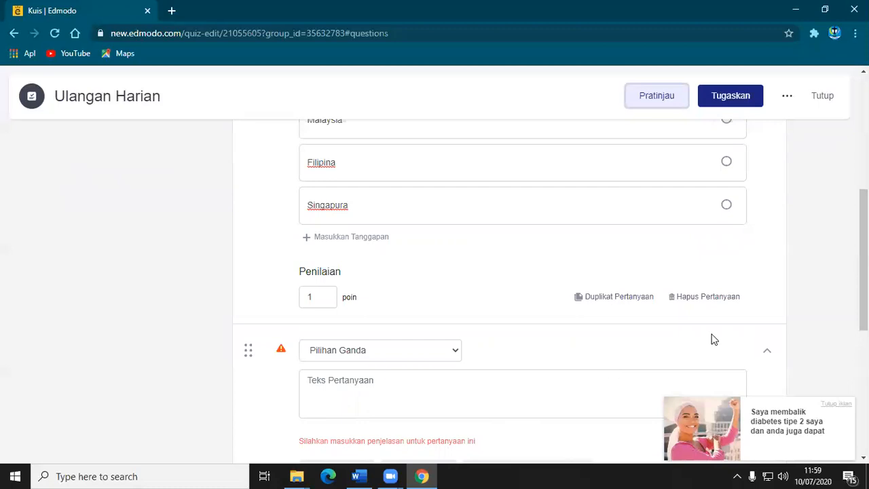
{"action": "left_click_drag", "start_coordinate": [864, 260], "coordinate": [863, 321]}
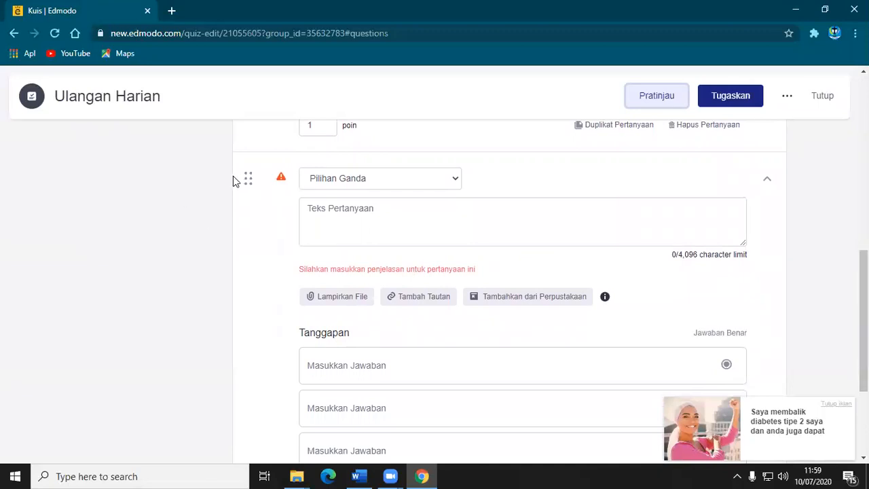
{"action": "left_click", "coordinate": [361, 183]}
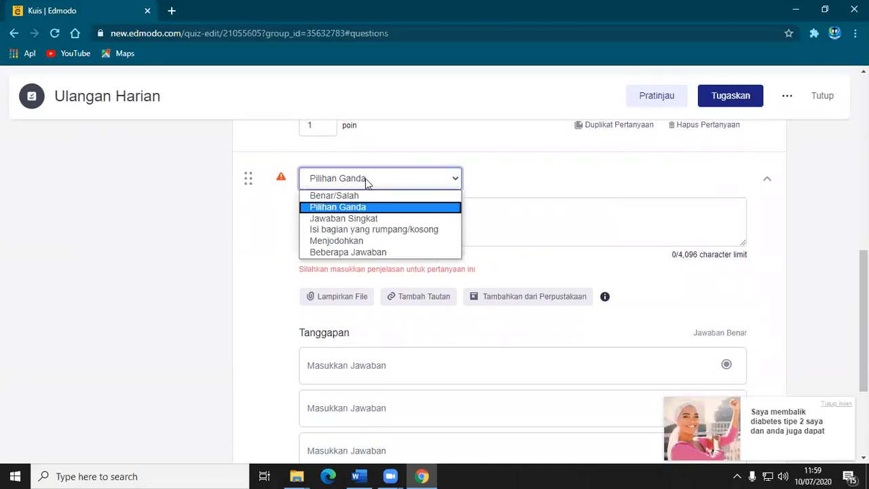
{"action": "left_click", "coordinate": [367, 180]}
{"action": "left_click", "coordinate": [379, 208]}
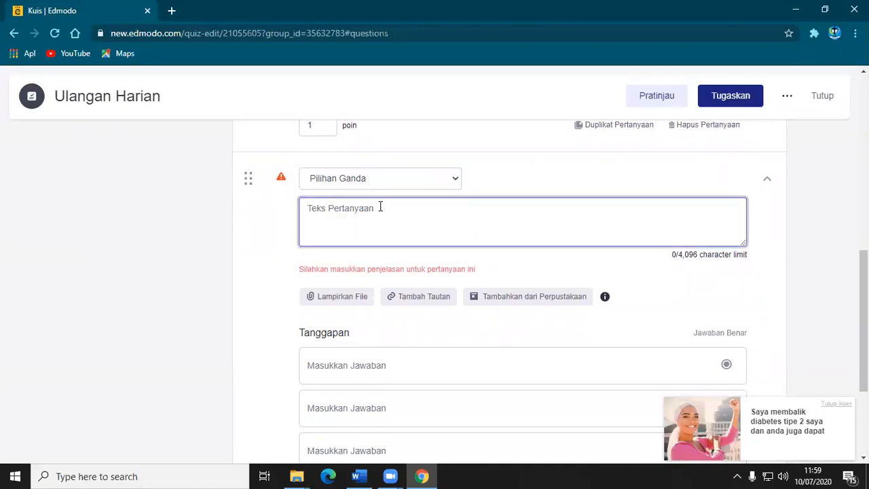
{"action": "type", "text": "Nama P"}
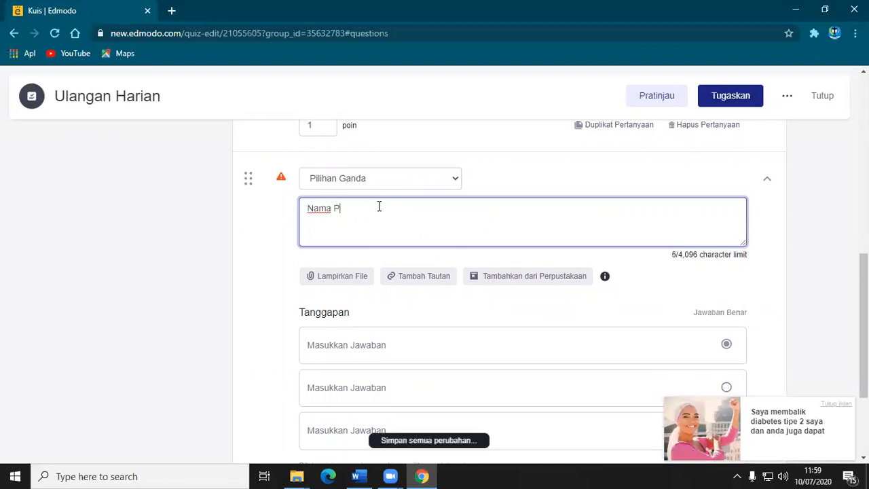
{"action": "type", "text": "residen Indo"}
{"action": "key", "text": "BackSpace"}
{"action": "key", "text": "BackSpace"}
{"action": "type", "text": "donesia saat ini"}
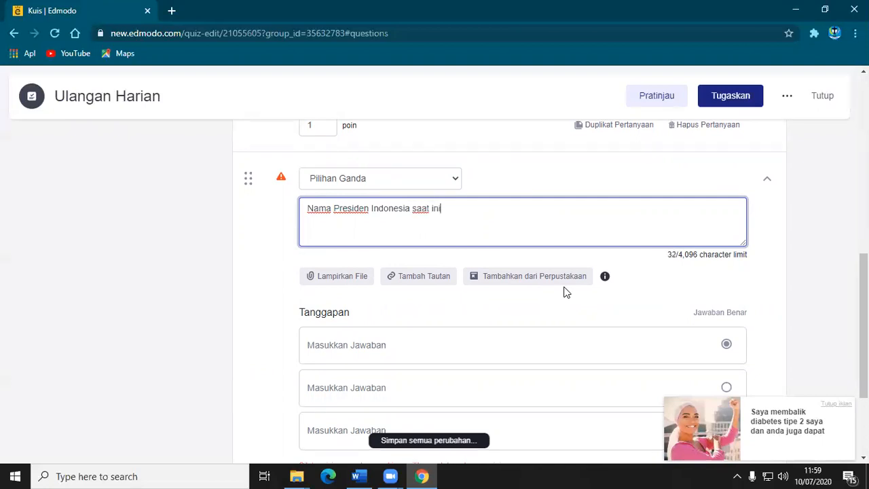
{"action": "type", "text": " adalah"}
Fill in the first three answer options of the second question with "Jokowiu", "SBY" and "JK".
{"action": "left_click", "coordinate": [392, 351]}
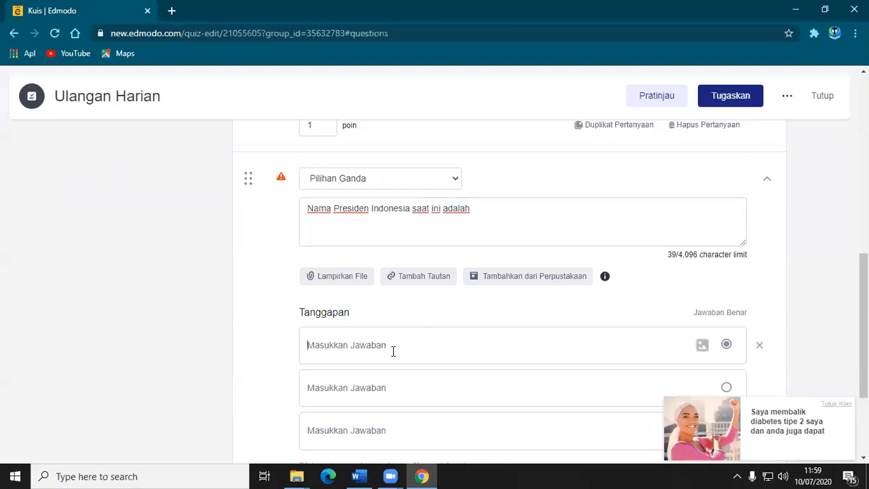
{"action": "type", "text": "Jokowiu"}
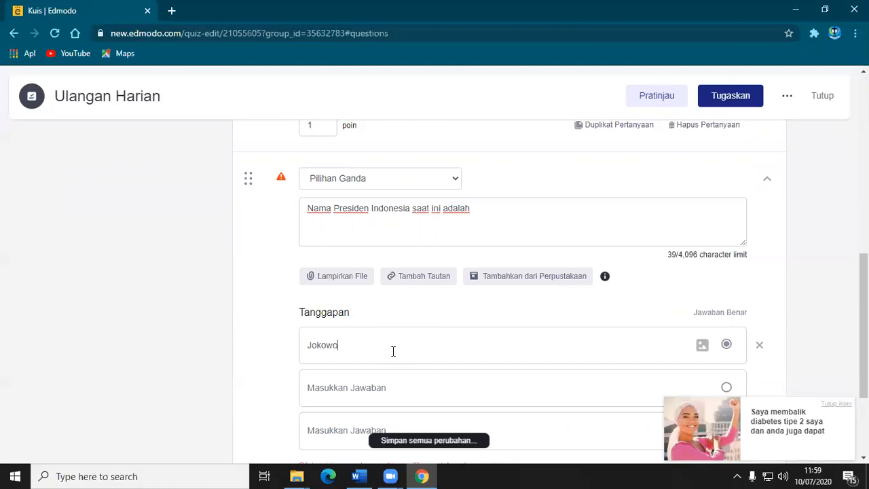
{"action": "left_click", "coordinate": [419, 387]}
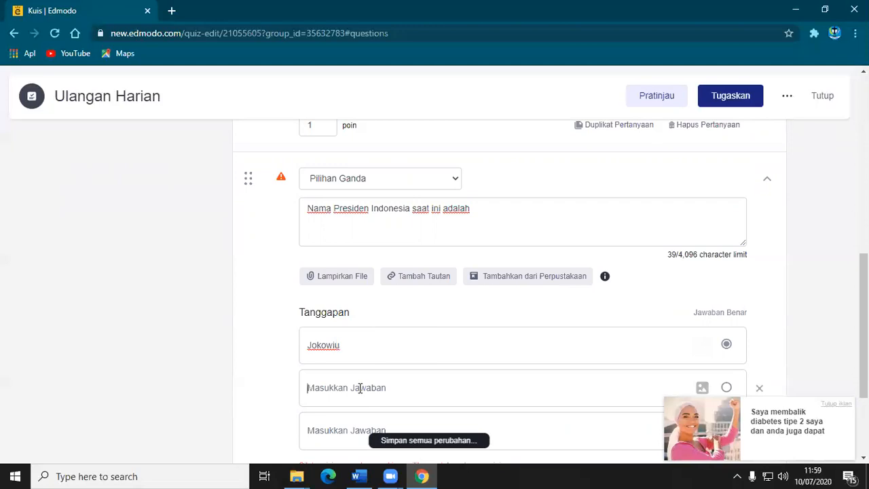
{"action": "type", "text": "SBY"}
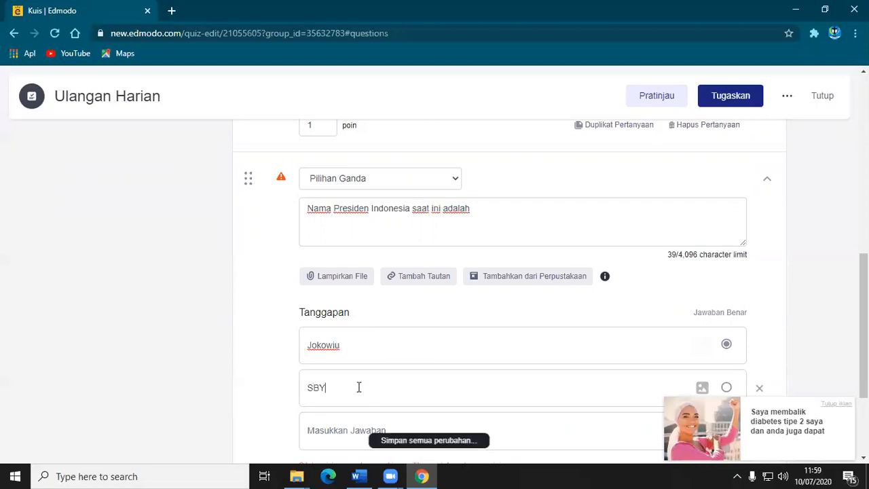
{"action": "scroll", "coordinate": [360, 380], "scroll_direction": "down", "scroll_amount": 1}
{"action": "left_click", "coordinate": [370, 365]}
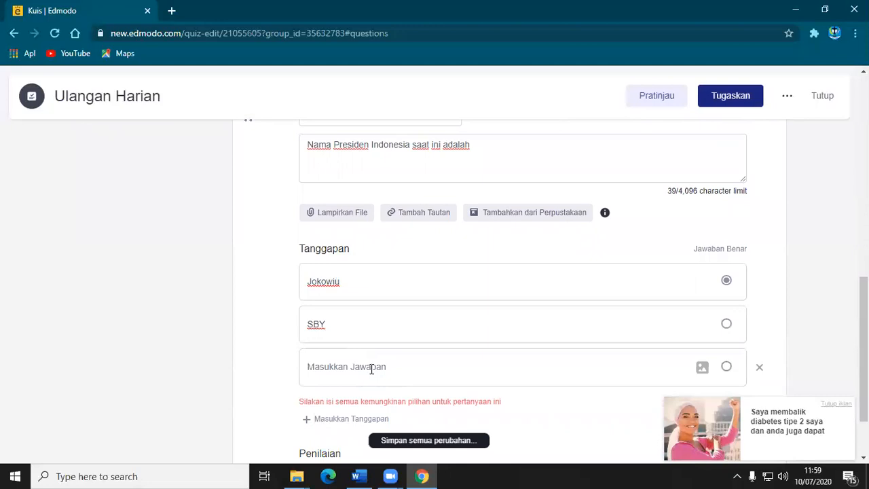
{"action": "type", "text": "JK"}
Add a fourth answer option to the second question and fill it in as "Prabowo".
{"action": "scroll", "coordinate": [377, 365], "scroll_direction": "down", "scroll_amount": 1}
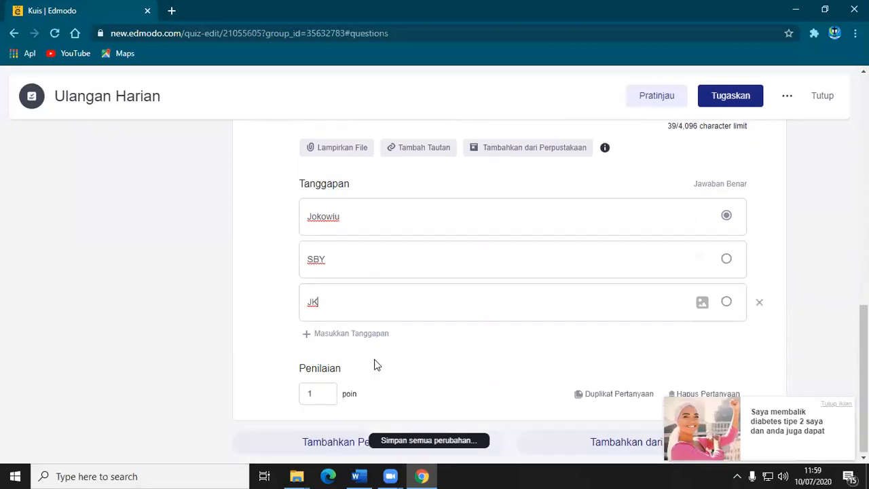
{"action": "left_click", "coordinate": [337, 333]}
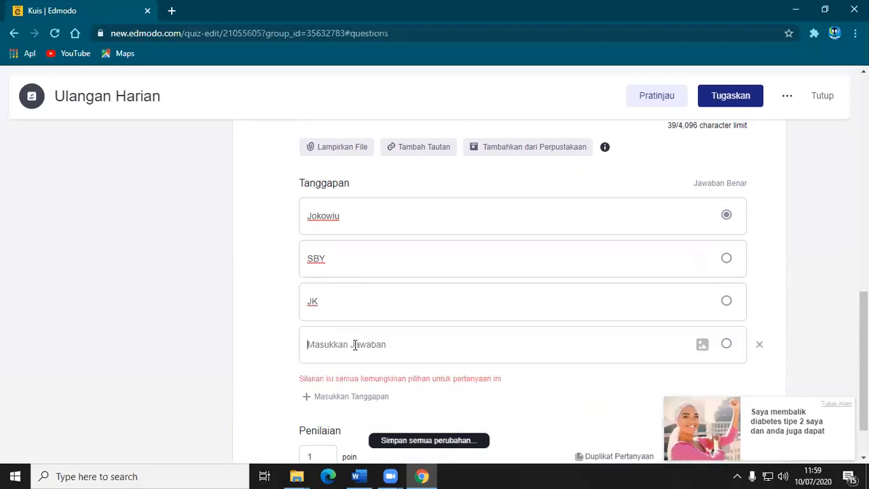
{"action": "type", "text": "Praboiwo"}
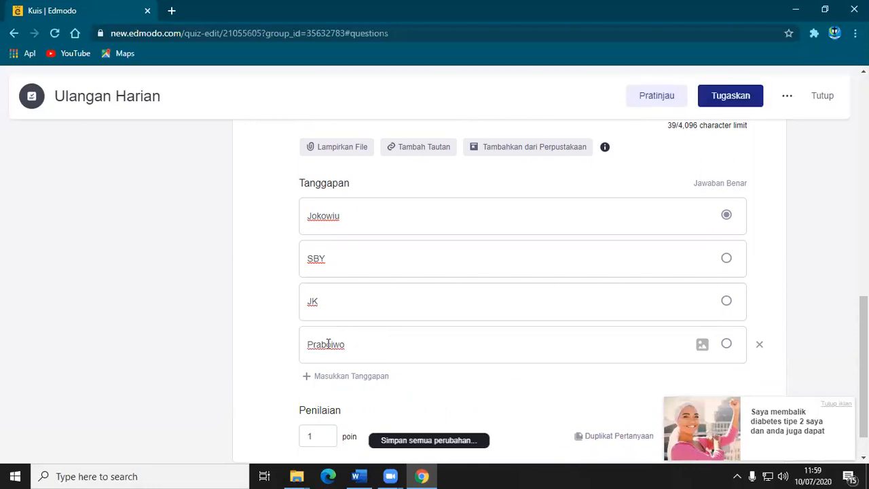
{"action": "key", "text": "BackSpace"}
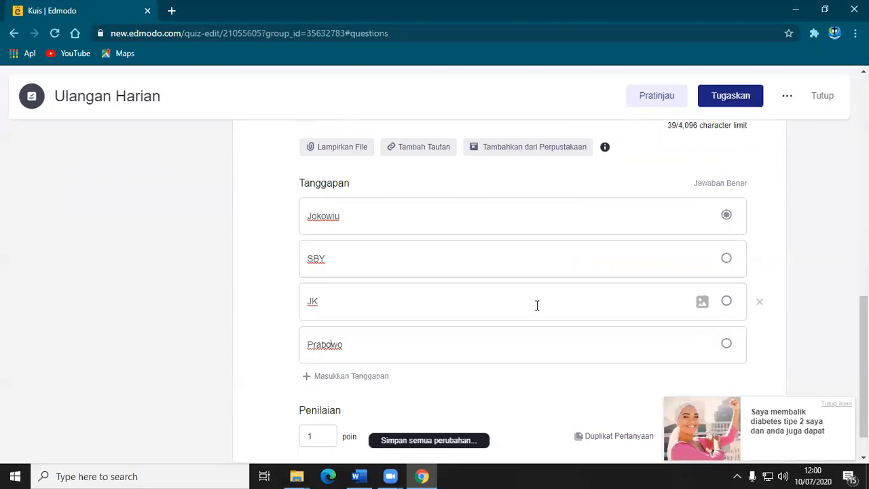
Review the answer options, marked correct answers and points of both questions.
{"action": "scroll", "coordinate": [536, 306], "scroll_direction": "up", "scroll_amount": 8}
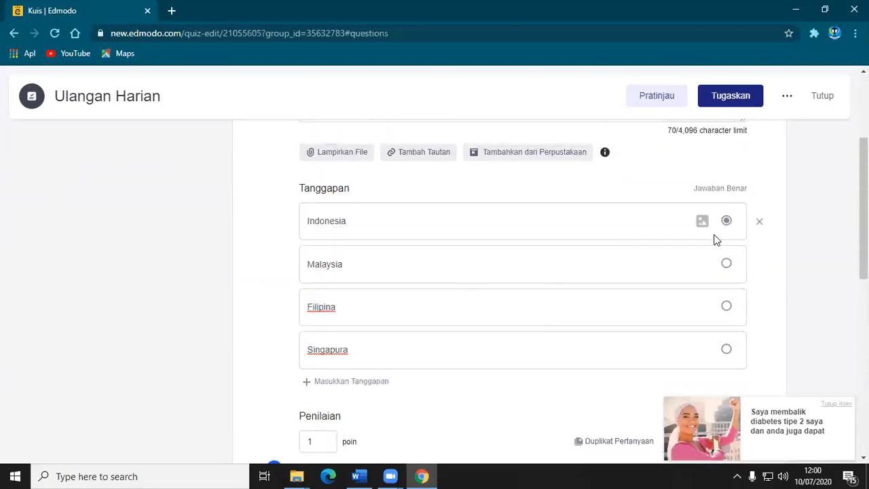
{"action": "scroll", "coordinate": [599, 306], "scroll_direction": "down", "scroll_amount": 4}
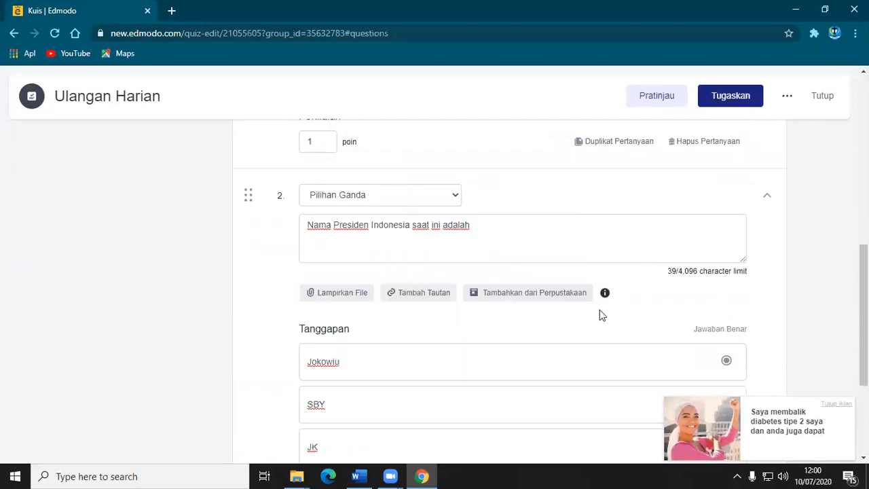
{"action": "scroll", "coordinate": [599, 315], "scroll_direction": "down", "scroll_amount": 1}
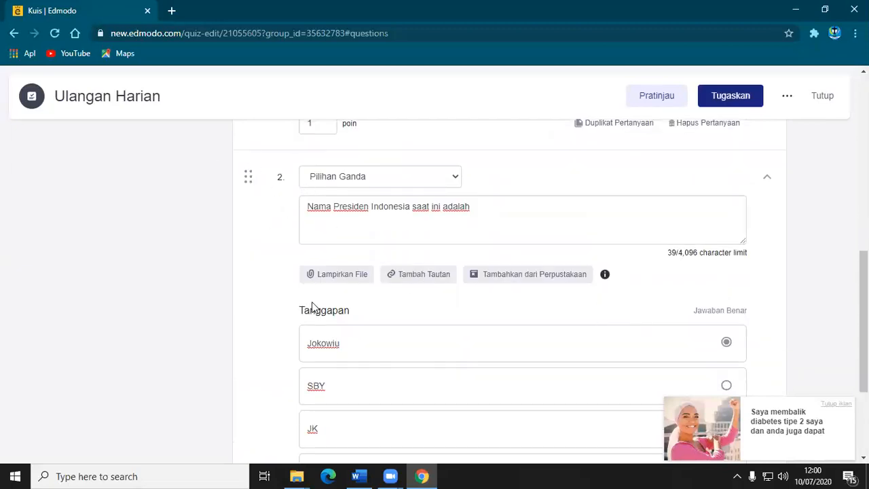
{"action": "scroll", "coordinate": [317, 314], "scroll_direction": "down", "scroll_amount": 1}
{"action": "scroll", "coordinate": [367, 411], "scroll_direction": "down", "scroll_amount": 1}
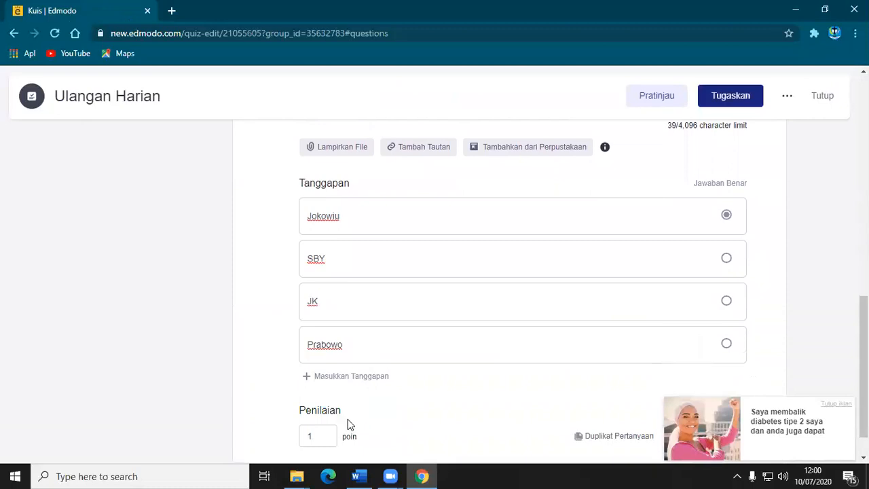
{"action": "scroll", "coordinate": [448, 326], "scroll_direction": "up", "scroll_amount": 4}
{"action": "scroll", "coordinate": [452, 325], "scroll_direction": "down", "scroll_amount": 5}
{"action": "scroll", "coordinate": [455, 326], "scroll_direction": "up", "scroll_amount": 6}
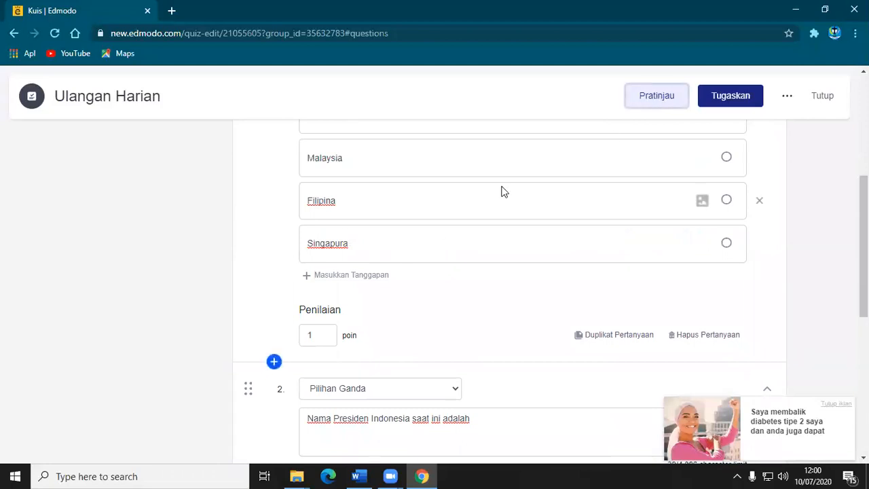
Preview the quiz, go through both questions in order, return to question 1 and exit the preview.
{"action": "scroll", "coordinate": [395, 291], "scroll_direction": "down", "scroll_amount": 6}
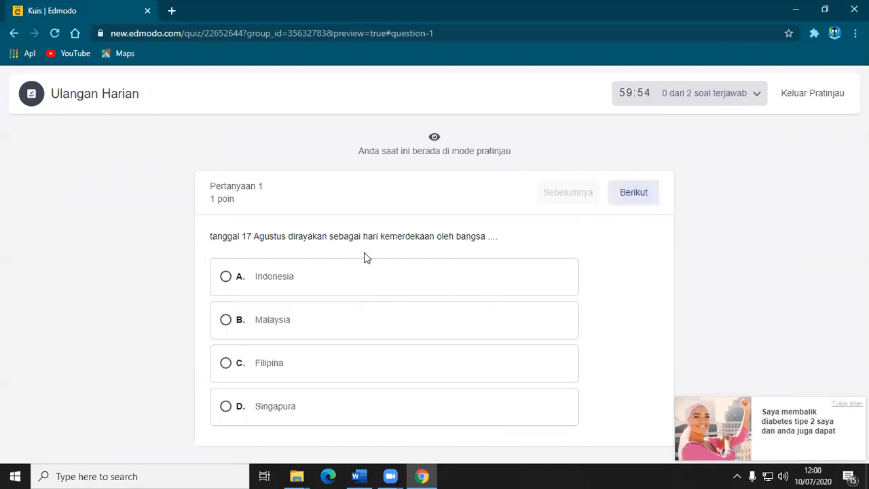
{"action": "left_click", "coordinate": [637, 193]}
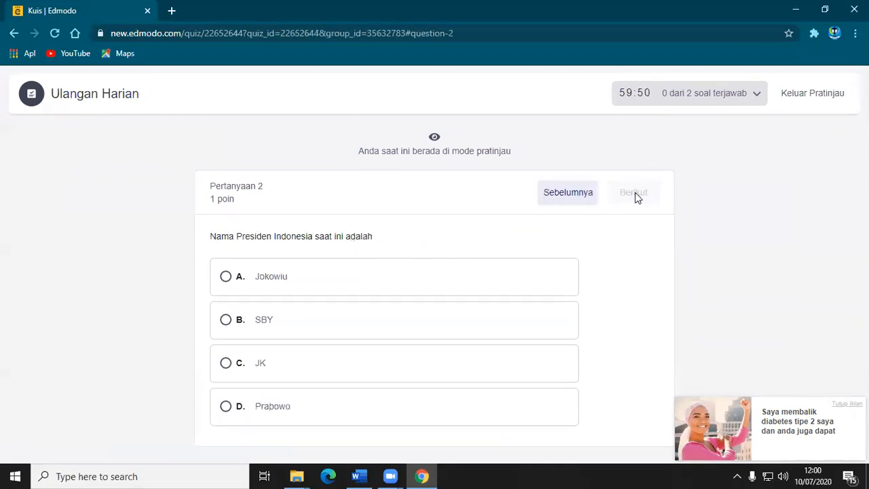
{"action": "left_click", "coordinate": [563, 199]}
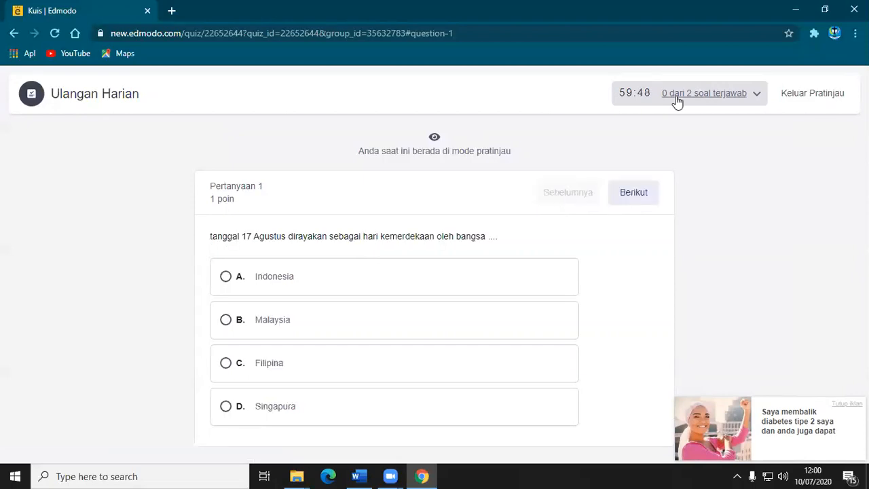
{"action": "left_click", "coordinate": [804, 95]}
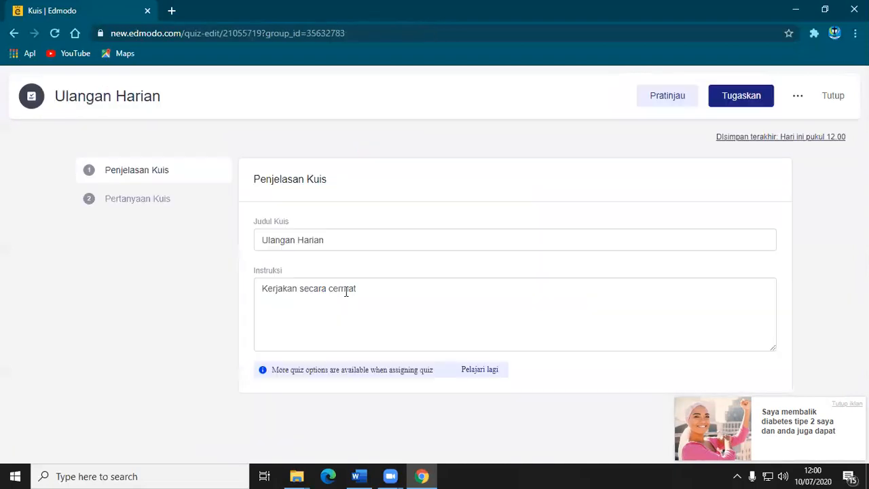
Show the additional actions available for the Ulangan Harian quiz.
{"action": "left_click", "coordinate": [797, 97]}
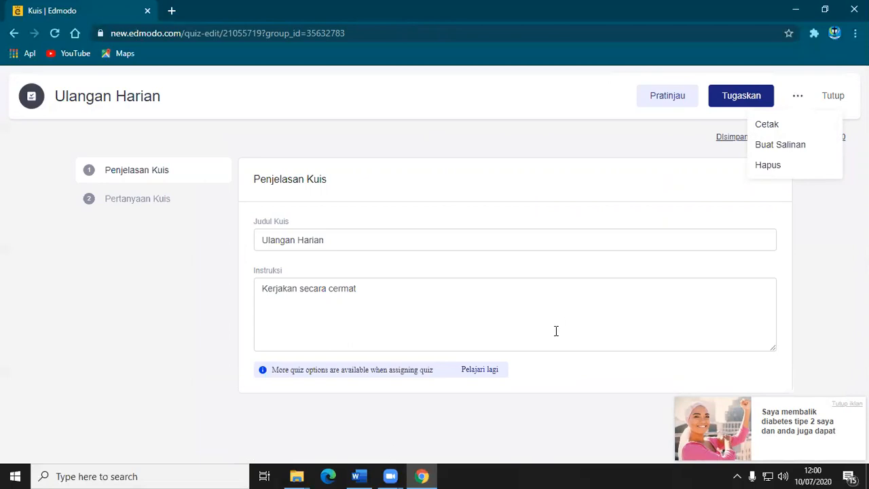
Open the assignment settings for the Ulangan Harian quiz.
{"action": "left_click", "coordinate": [740, 95]}
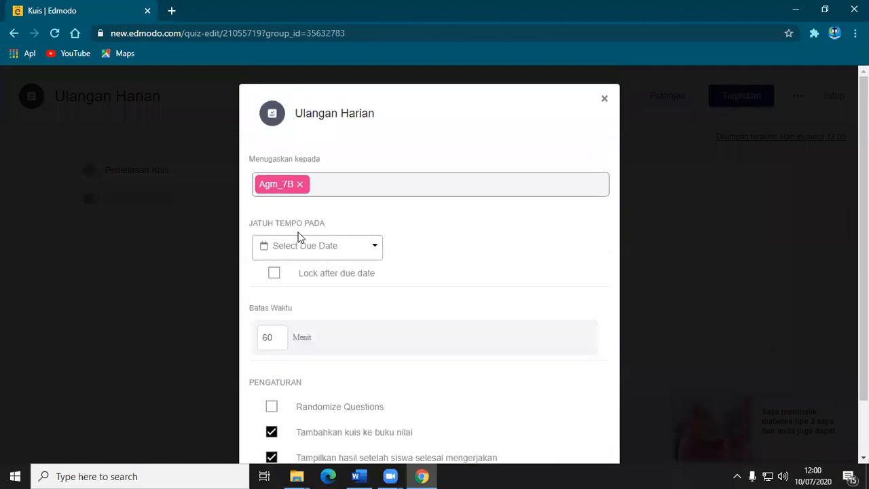
{"action": "left_click", "coordinate": [341, 180]}
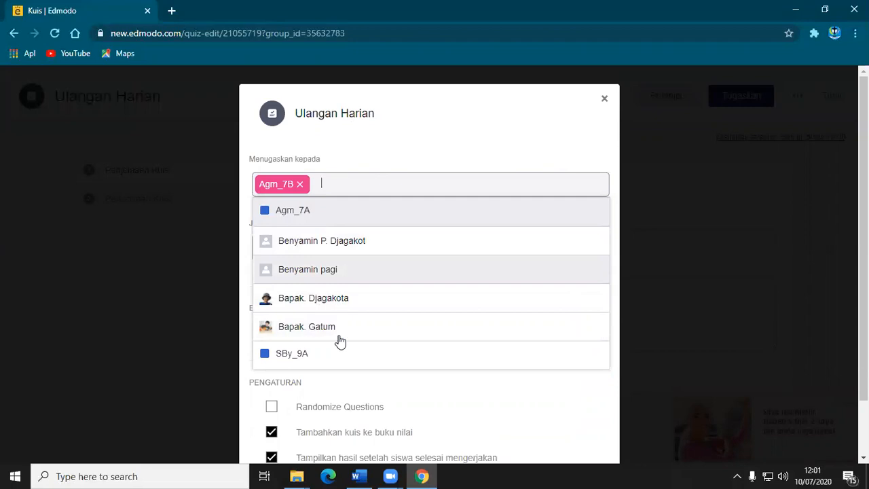
{"action": "left_click", "coordinate": [270, 214]}
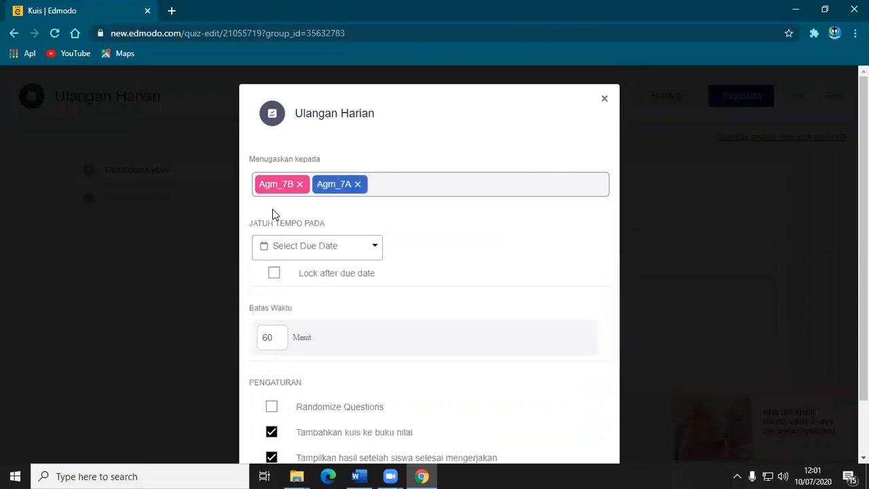
{"action": "left_click", "coordinate": [357, 184]}
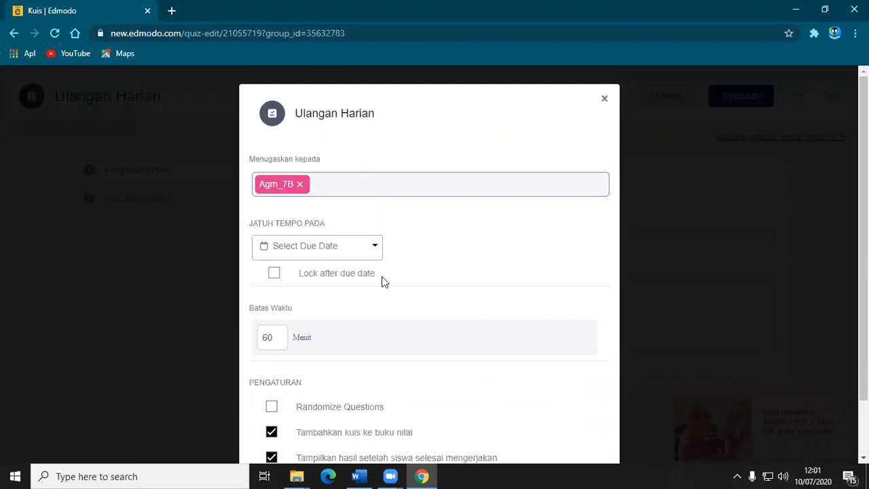
{"action": "left_click", "coordinate": [375, 248]}
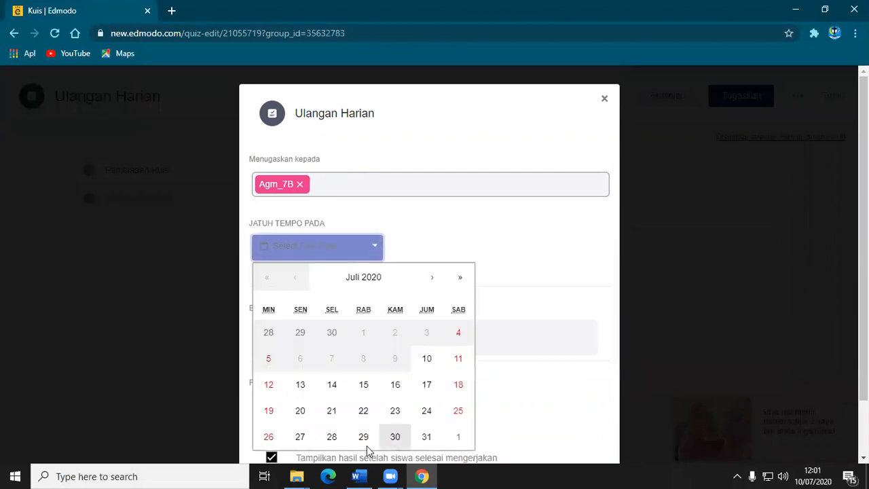
{"action": "left_click", "coordinate": [530, 254]}
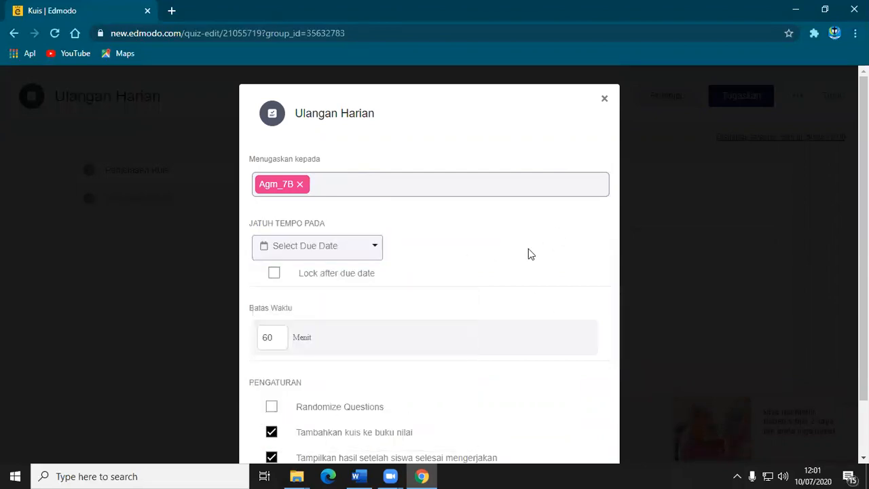
{"action": "left_click", "coordinate": [274, 274]}
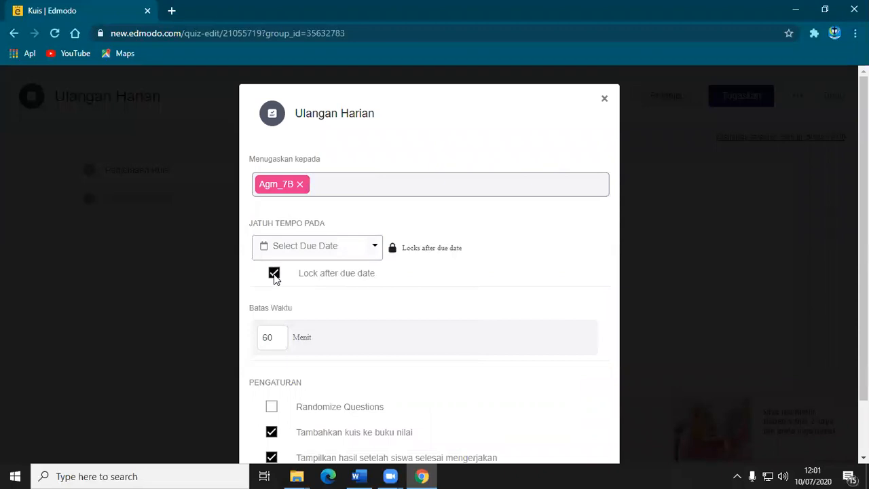
{"action": "left_click", "coordinate": [274, 274]}
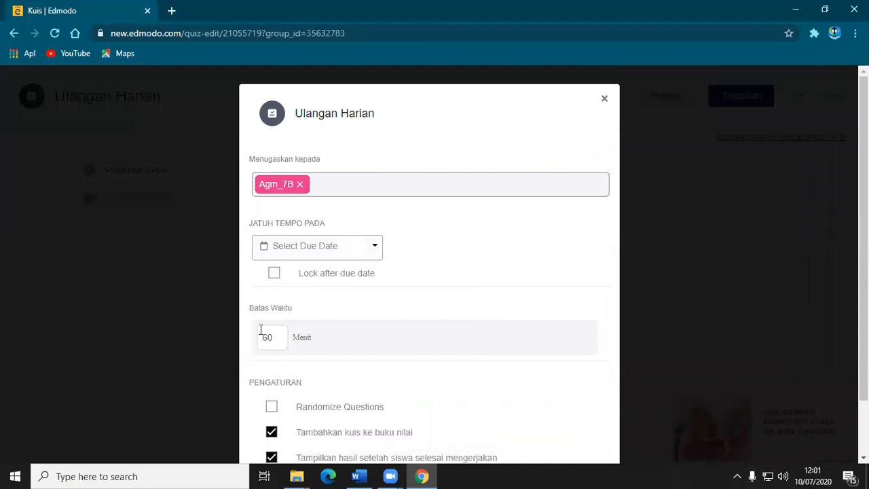
{"action": "left_click_drag", "start_coordinate": [273, 336], "coordinate": [247, 348]}
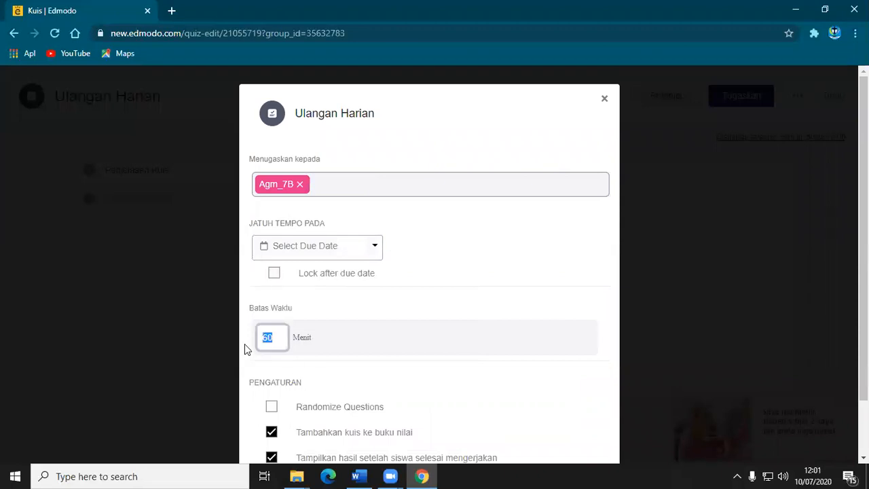
{"action": "left_click", "coordinate": [280, 338]}
Turn on Randomize Questions, set the quiz due date to 07/16/2020 and enable locking after the due date.
{"action": "scroll", "coordinate": [381, 379], "scroll_direction": "down", "scroll_amount": 2}
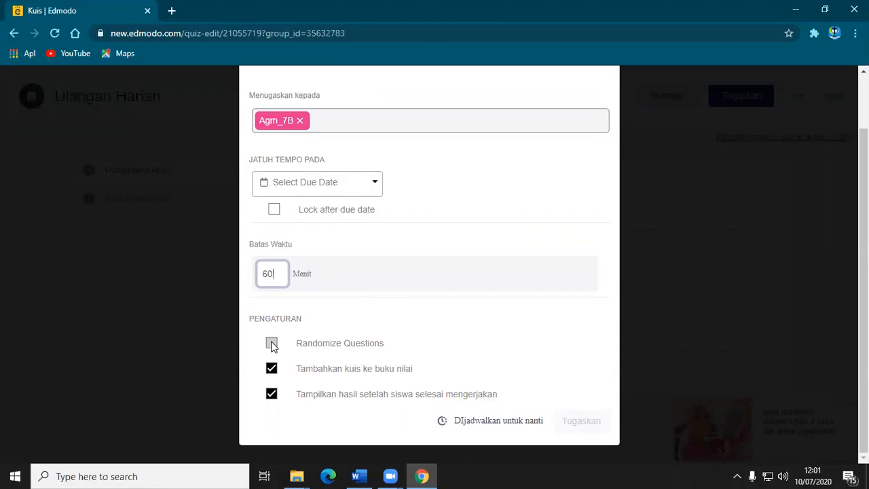
{"action": "left_click", "coordinate": [271, 346]}
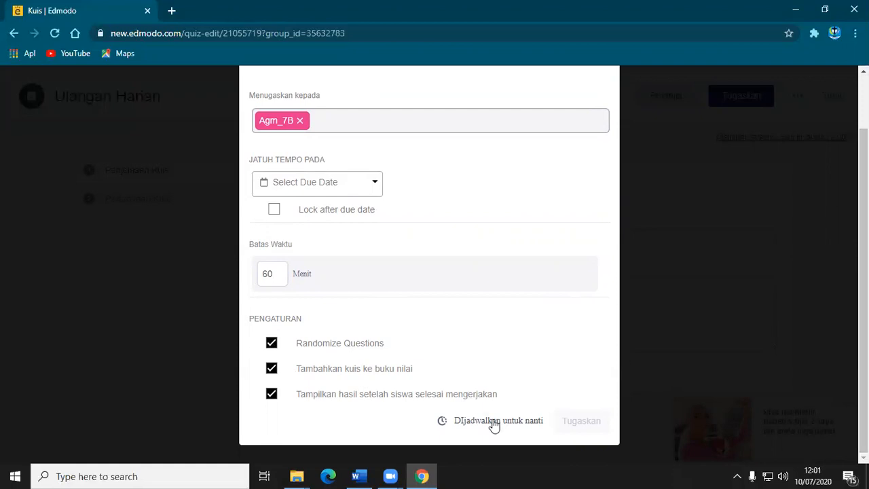
{"action": "left_click", "coordinate": [377, 182]}
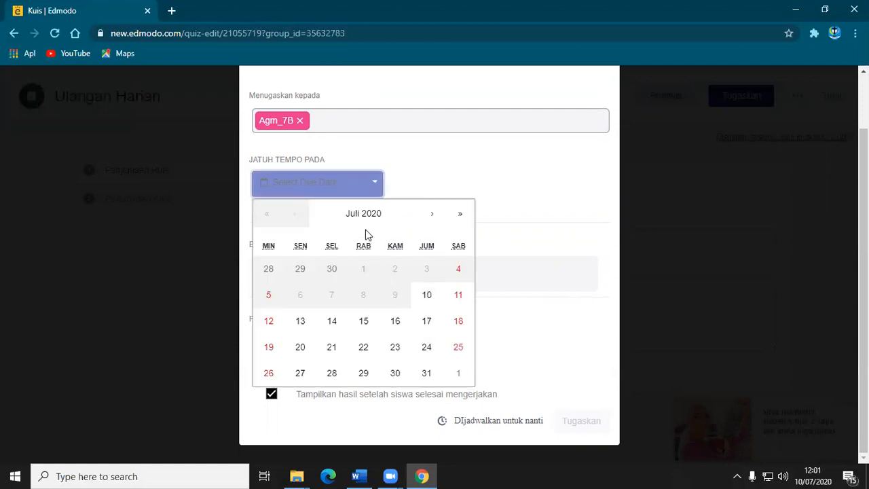
{"action": "left_click", "coordinate": [396, 324]}
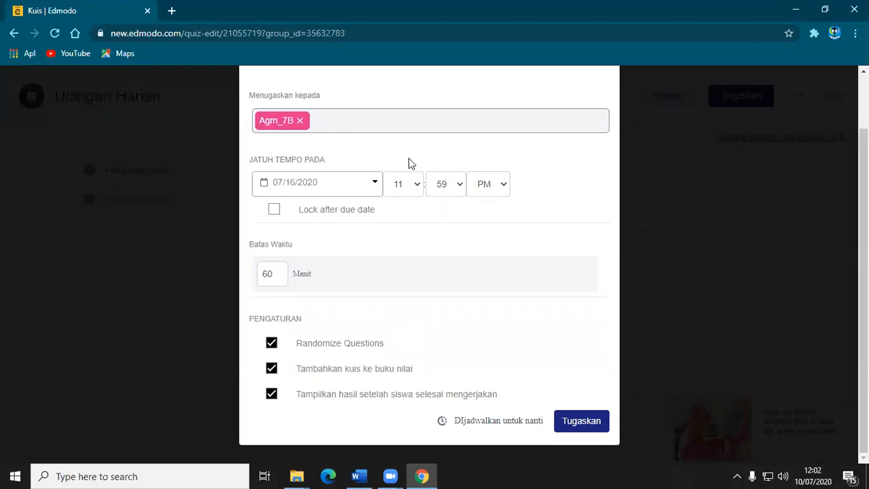
{"action": "left_click", "coordinate": [275, 211]}
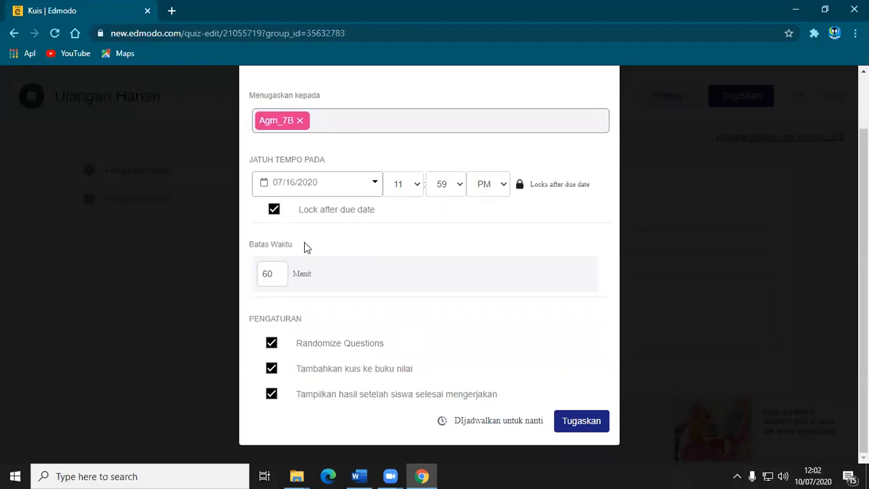
Schedule the quiz to be sent on 07/15/2020, assign it to Agm_7B and close the confirmation.
{"action": "left_click", "coordinate": [512, 422]}
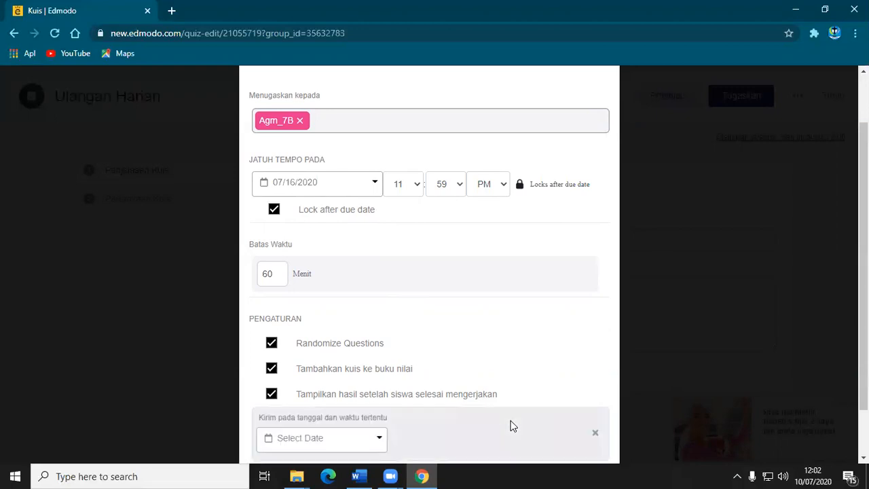
{"action": "left_click", "coordinate": [378, 440]}
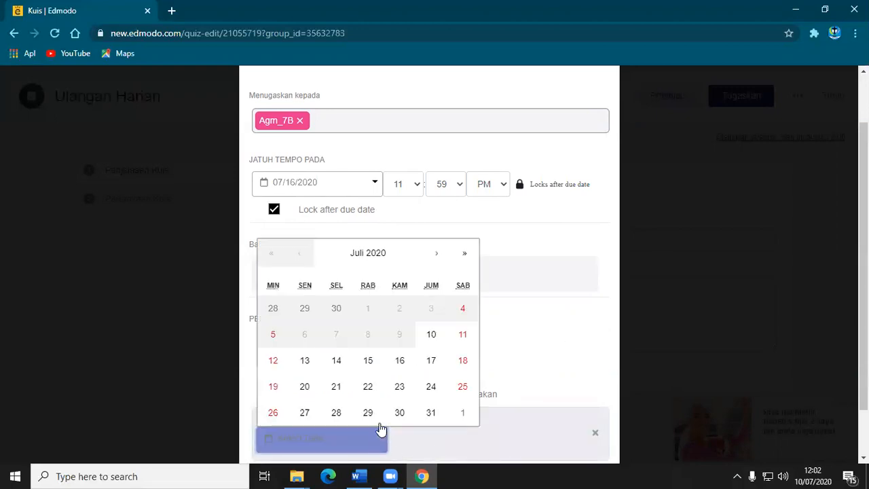
{"action": "left_click", "coordinate": [368, 360]}
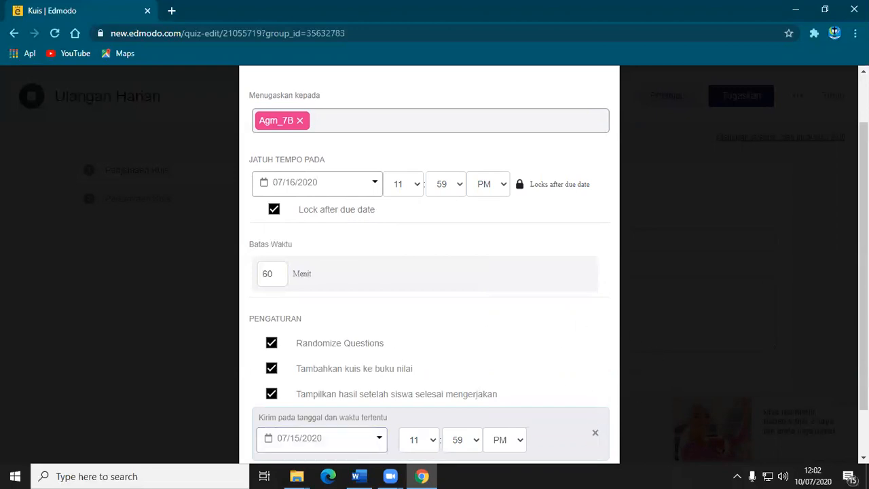
{"action": "scroll", "coordinate": [619, 429], "scroll_direction": "down", "scroll_amount": 1}
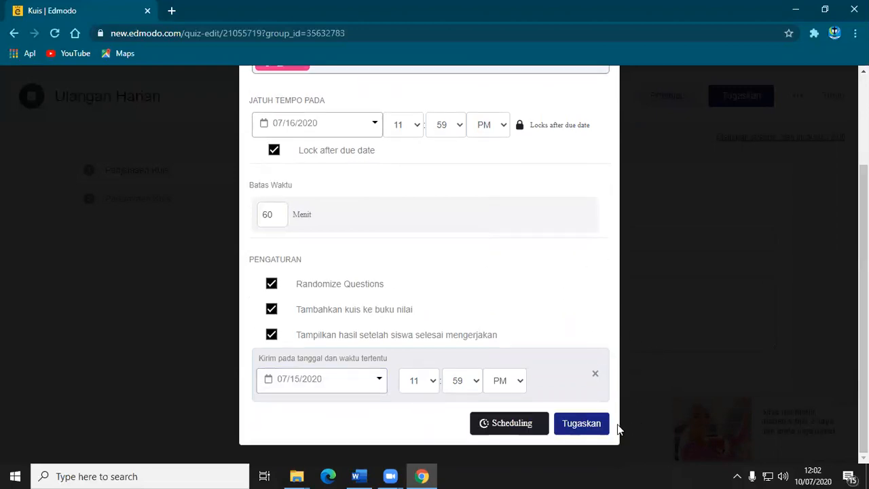
{"action": "left_click", "coordinate": [578, 424]}
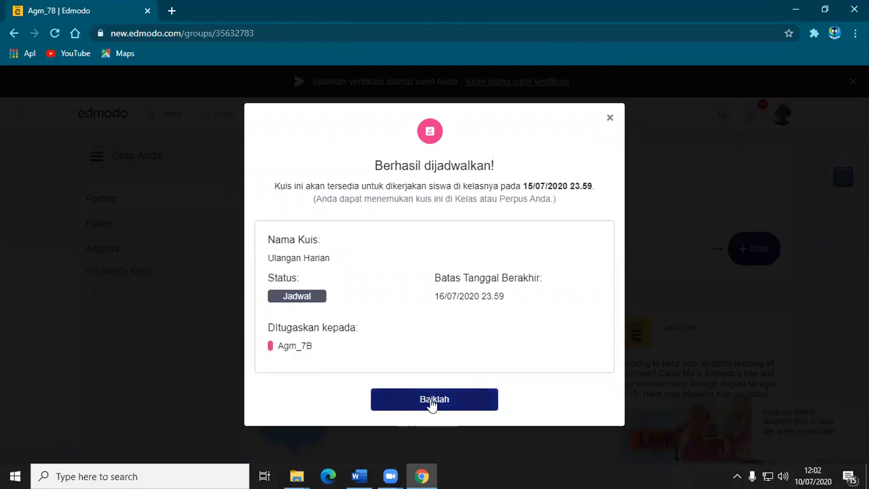
{"action": "left_click", "coordinate": [431, 401]}
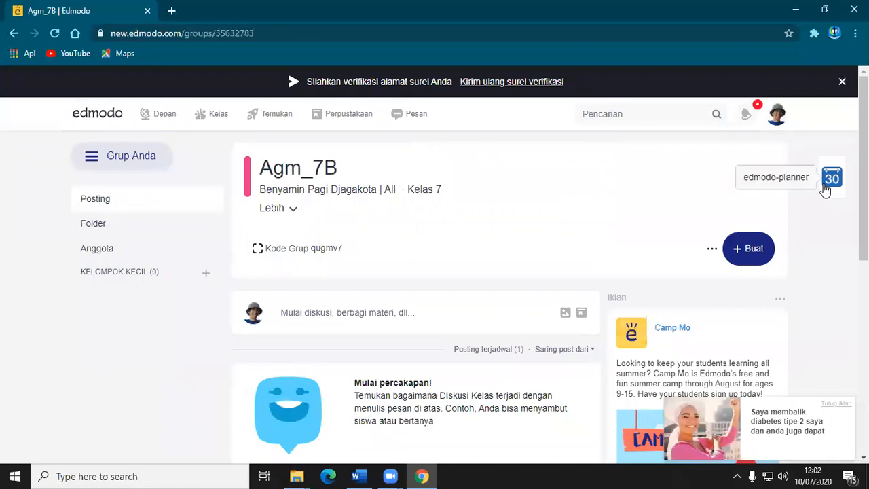
Log out of the teacher account and examine the student account sign-up form, including its class or school code field.
{"action": "left_click", "coordinate": [776, 113]}
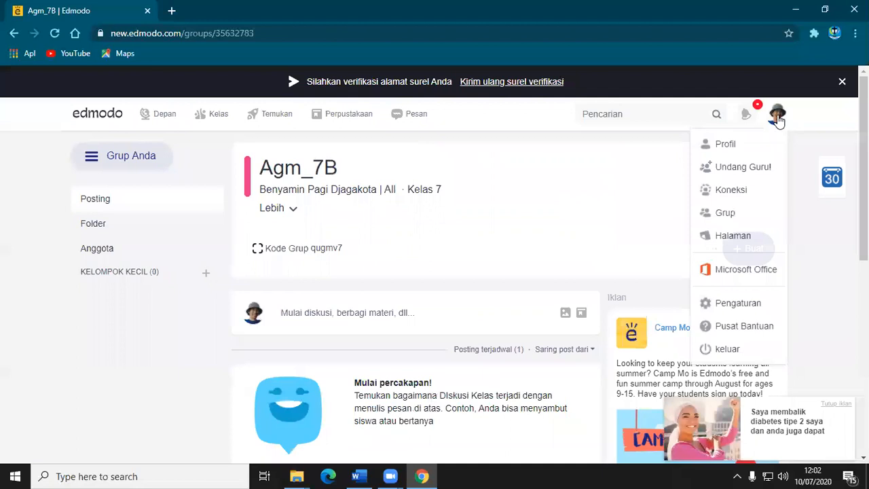
{"action": "left_click", "coordinate": [725, 353]}
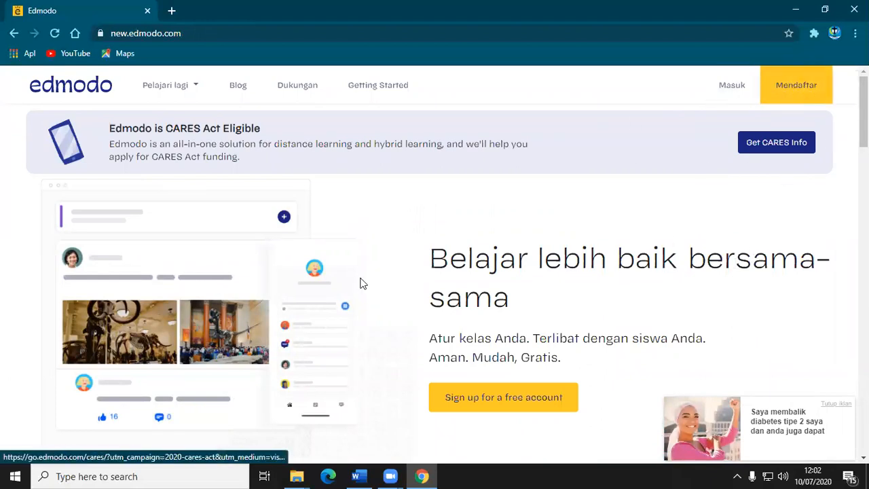
{"action": "left_click", "coordinate": [786, 99]}
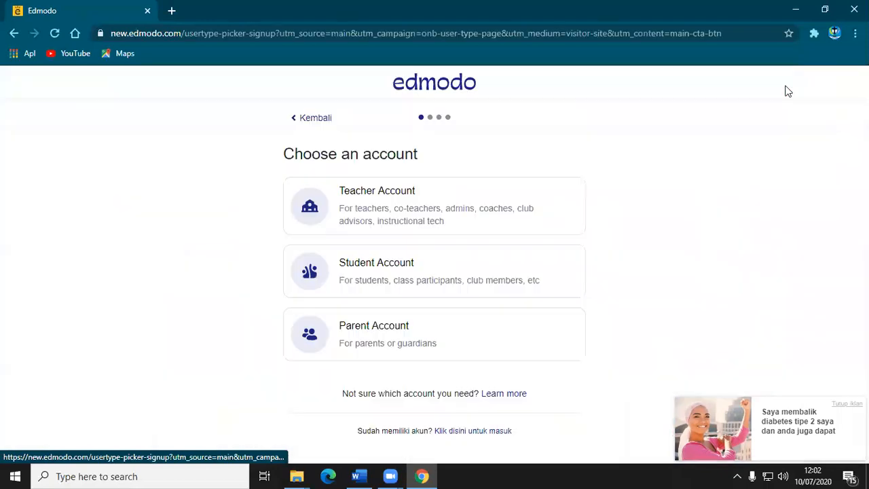
{"action": "left_click", "coordinate": [348, 258]}
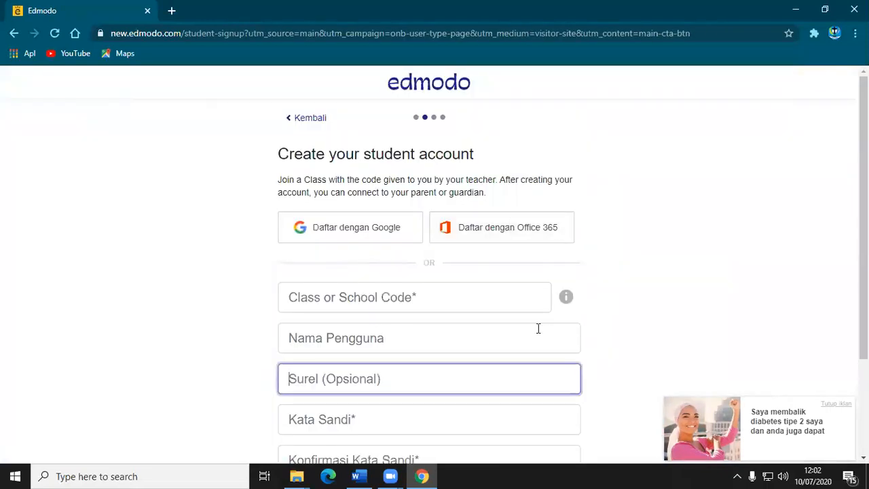
{"action": "scroll", "coordinate": [527, 290], "scroll_direction": "down", "scroll_amount": 1}
{"action": "scroll", "coordinate": [528, 295], "scroll_direction": "up", "scroll_amount": 1}
{"action": "left_click", "coordinate": [345, 297]}
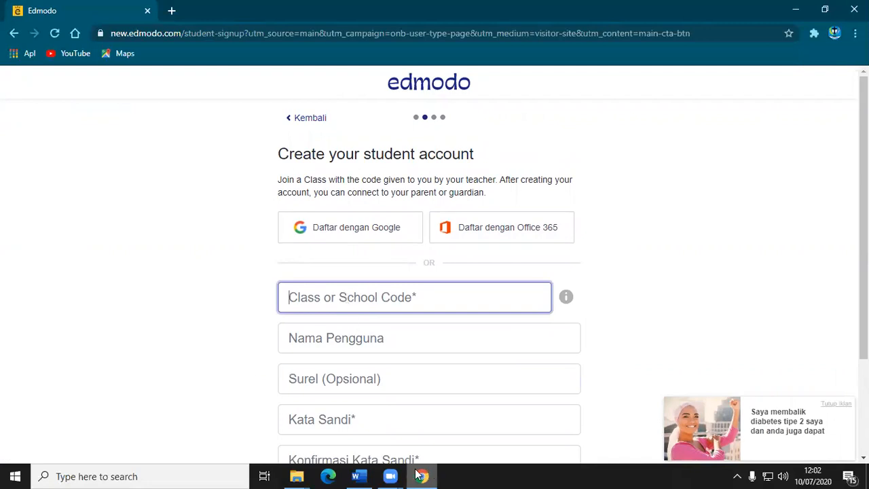
{"action": "mouse_move", "coordinate": [422, 475]}
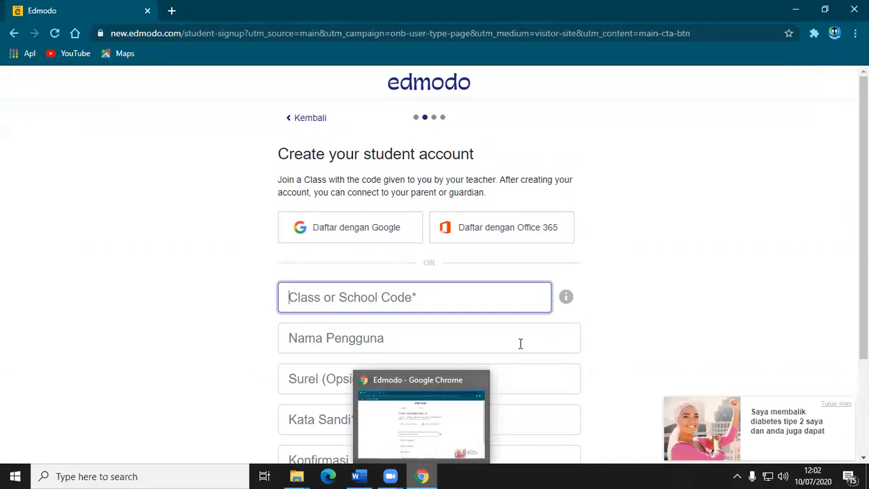
Return to the account types, choose the teacher account and sign in with the teacher's Google account.
{"action": "left_click", "coordinate": [13, 33]}
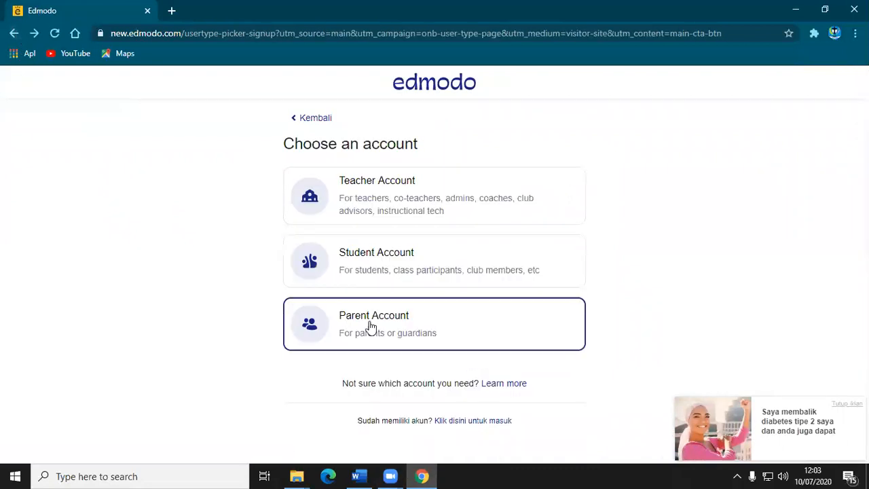
{"action": "left_click", "coordinate": [360, 187]}
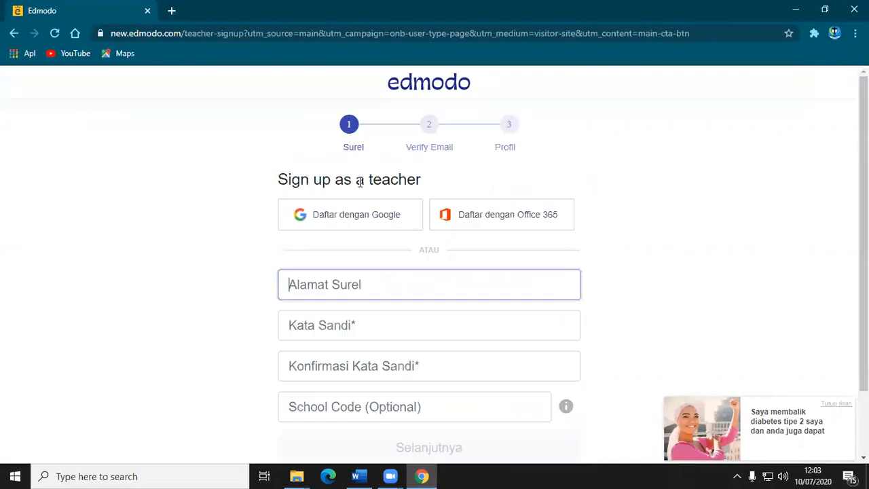
{"action": "left_click", "coordinate": [344, 212]}
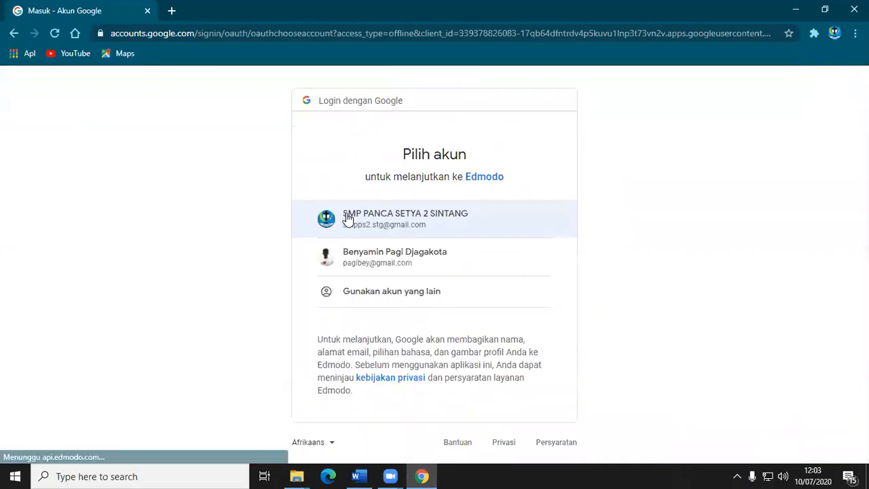
{"action": "left_click", "coordinate": [355, 243]}
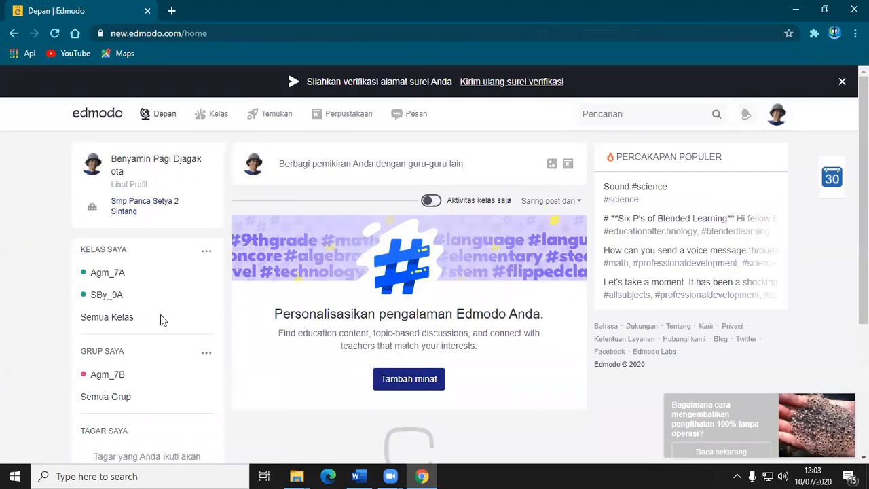
Open the Agm_7B group and its invitation dialog, and show the options available for the group code.
{"action": "left_click", "coordinate": [103, 375]}
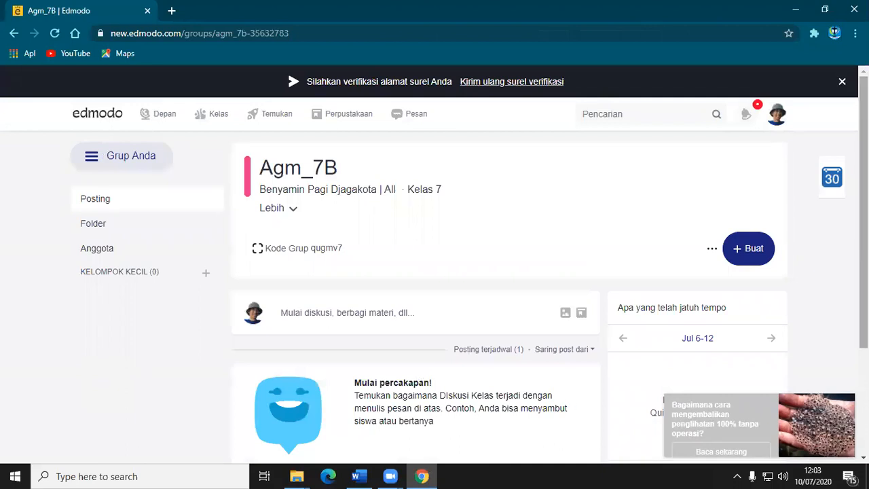
{"action": "scroll", "coordinate": [434, 291], "scroll_direction": "down", "scroll_amount": 2}
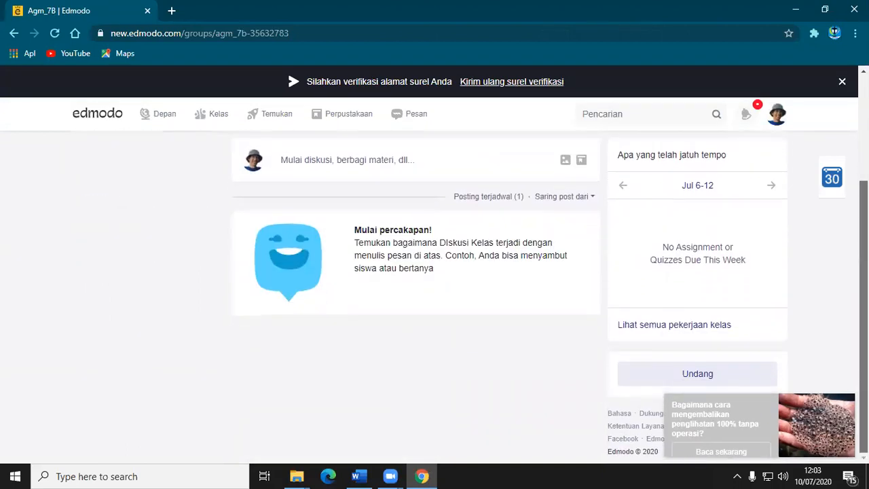
{"action": "scroll", "coordinate": [434, 292], "scroll_direction": "up", "scroll_amount": 2}
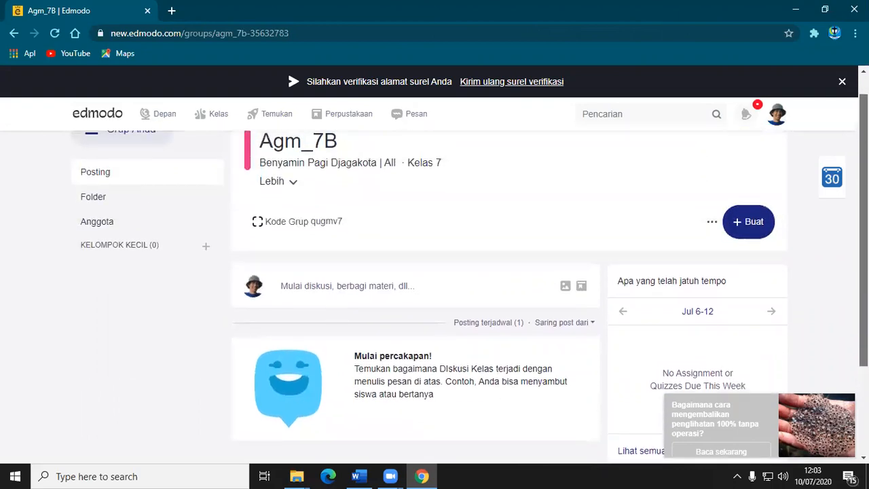
{"action": "scroll", "coordinate": [487, 273], "scroll_direction": "down", "scroll_amount": 1}
{"action": "left_click", "coordinate": [271, 209]}
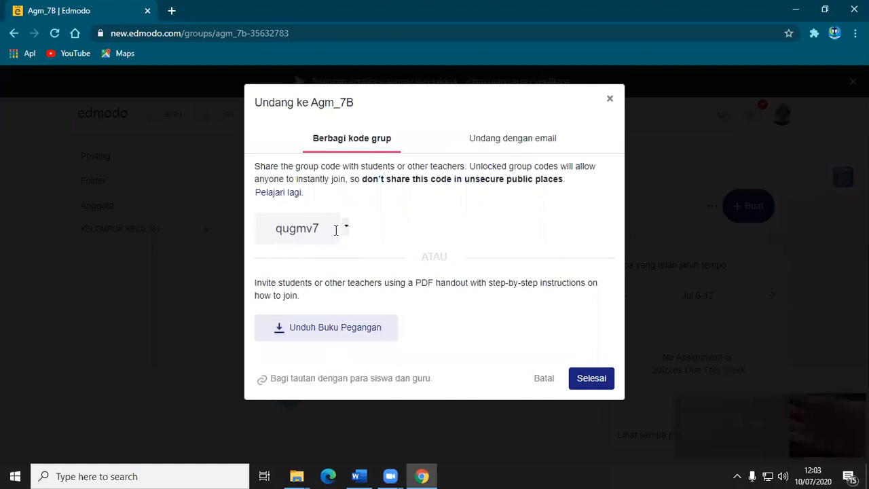
{"action": "left_click", "coordinate": [346, 228]}
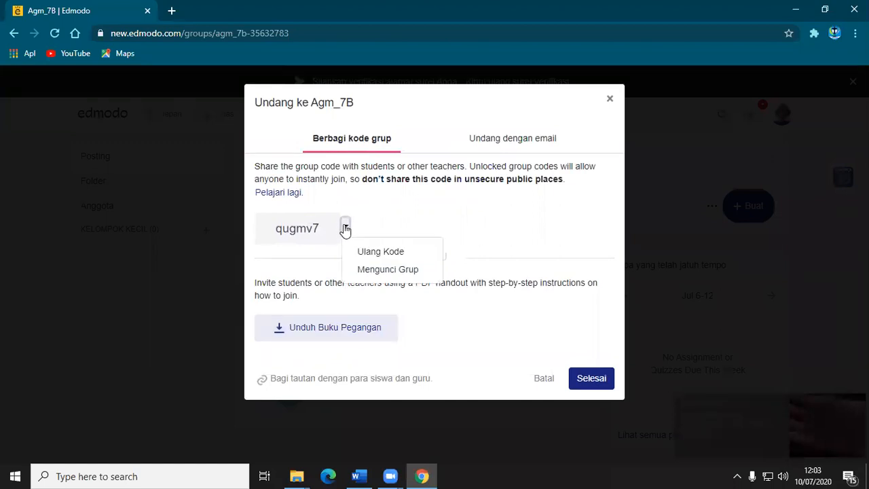
Copy the Agm_7B group code from the invitation dialog and log out of the teacher account.
{"action": "left_click", "coordinate": [332, 227]}
{"action": "key", "text": "ctrl+c"}
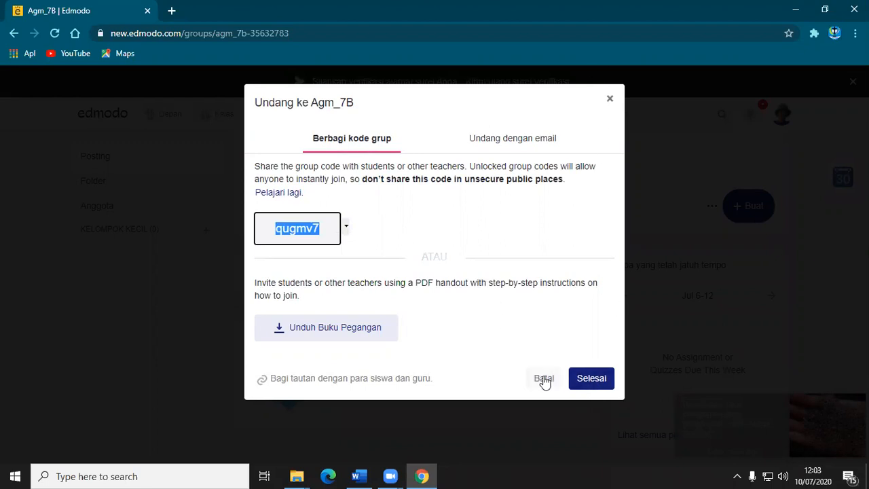
{"action": "left_click", "coordinate": [574, 380]}
{"action": "left_click", "coordinate": [780, 117]}
{"action": "left_click", "coordinate": [723, 351]}
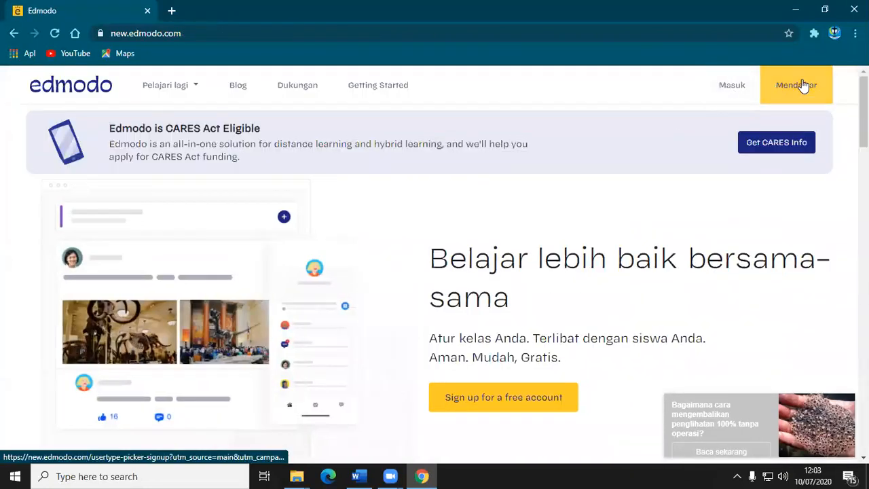
Start signing up for a student account and paste the copied group code as the class or school code.
{"action": "left_click", "coordinate": [801, 87]}
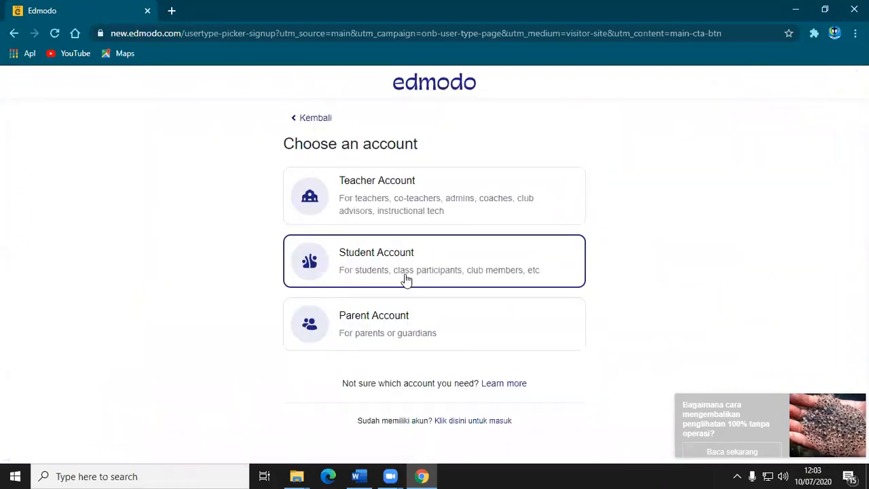
{"action": "left_click", "coordinate": [351, 251]}
{"action": "left_click", "coordinate": [342, 300]}
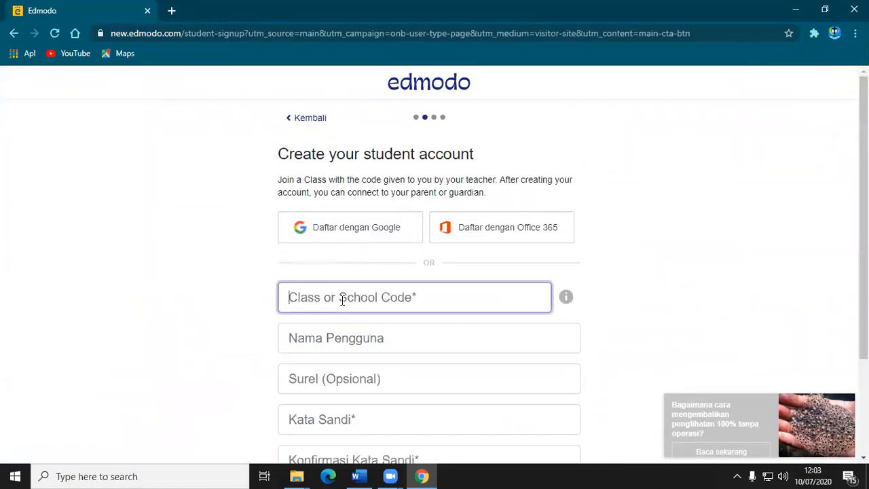
{"action": "key", "text": "ctrl+v"}
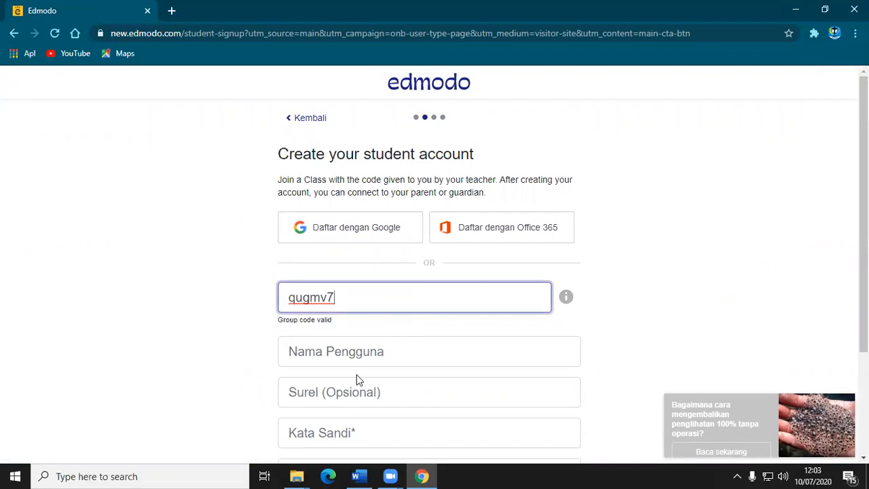
Enter the student's username, ending it with 12, and leave the optional email blank.
{"action": "left_click", "coordinate": [359, 352]}
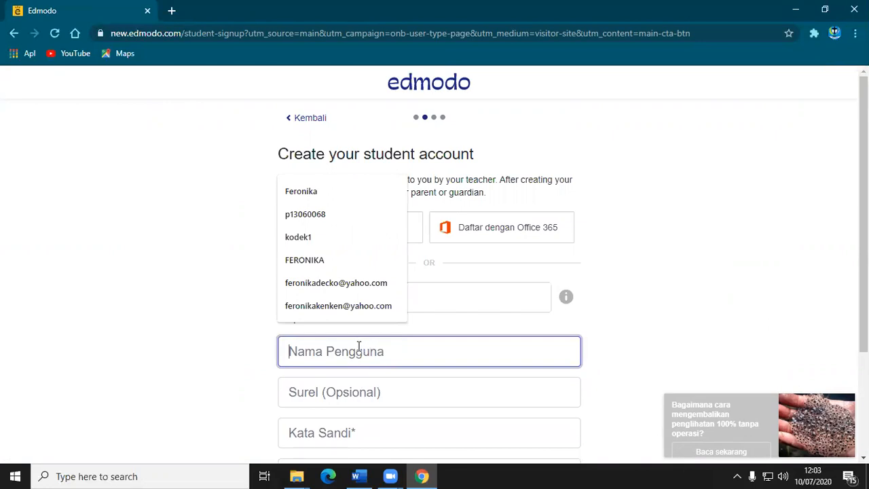
{"action": "type", "text": "Z"}
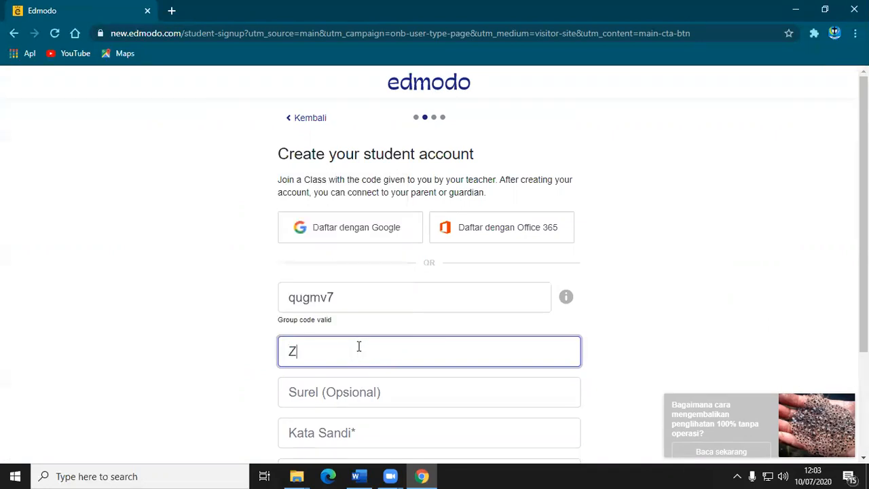
{"action": "type", "text": "azarina"}
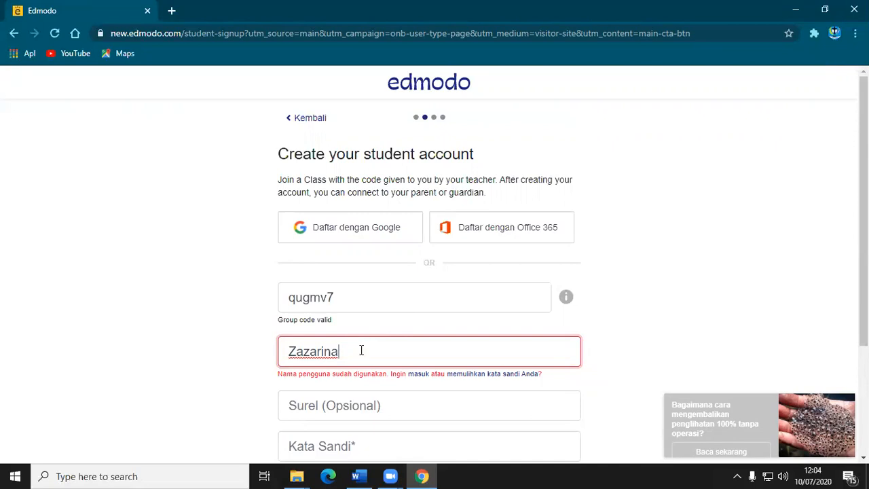
{"action": "type", "text": "12"}
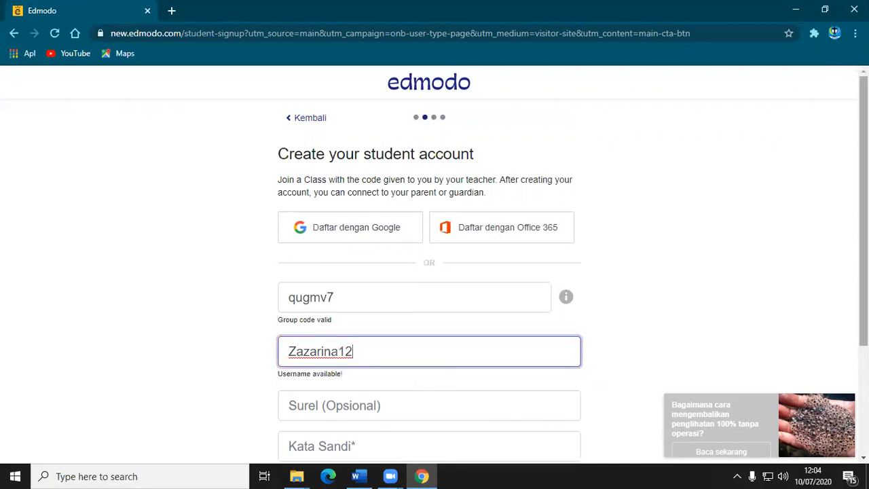
{"action": "scroll", "coordinate": [338, 291], "scroll_direction": "down", "scroll_amount": 2}
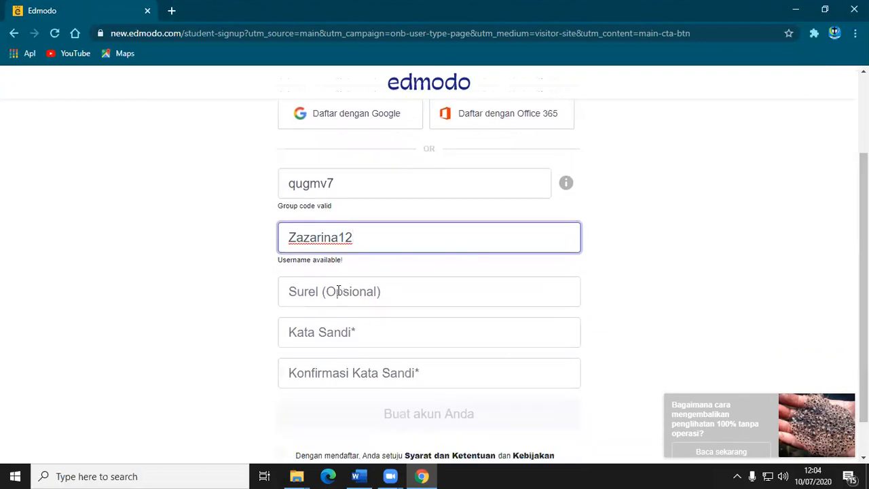
{"action": "left_click", "coordinate": [388, 290]}
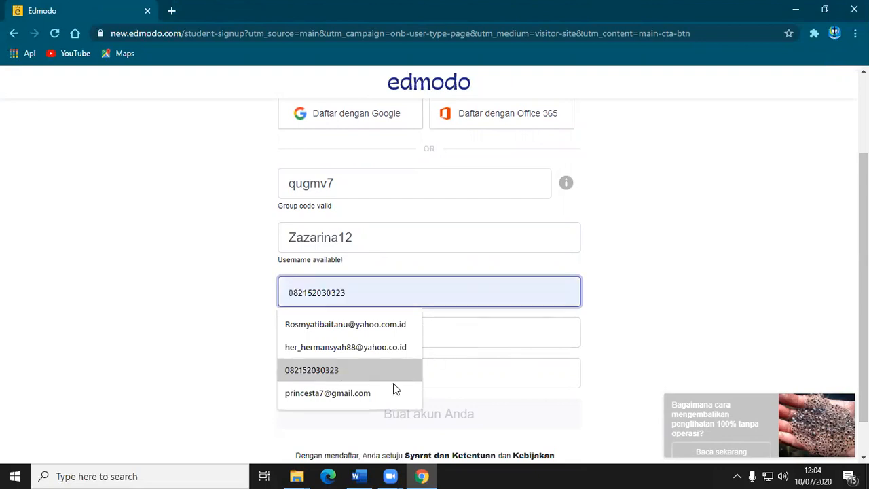
{"action": "left_click", "coordinate": [460, 243]}
Enter and confirm the account password and create the student account, declining to save the password in the browser.
{"action": "left_click", "coordinate": [382, 327]}
{"action": "type", "text": "••••••"}
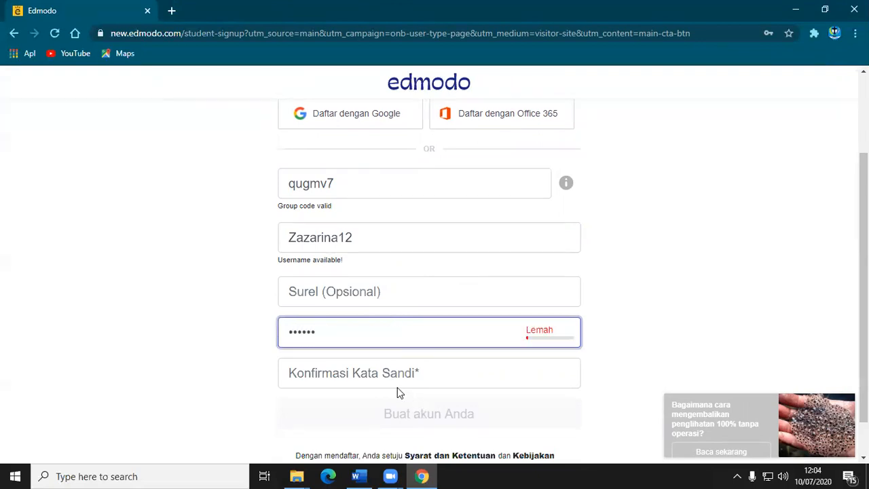
{"action": "type", "text": "•"}
{"action": "left_click", "coordinate": [385, 370]}
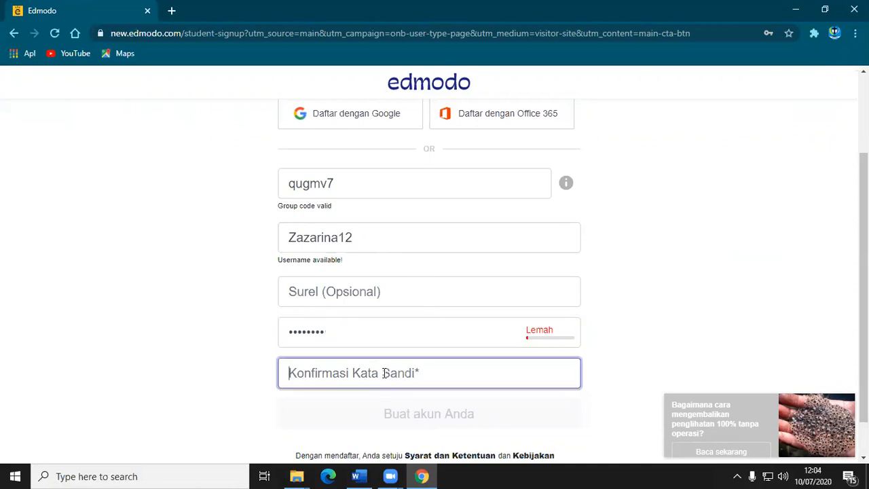
{"action": "type", "text": "••••••"}
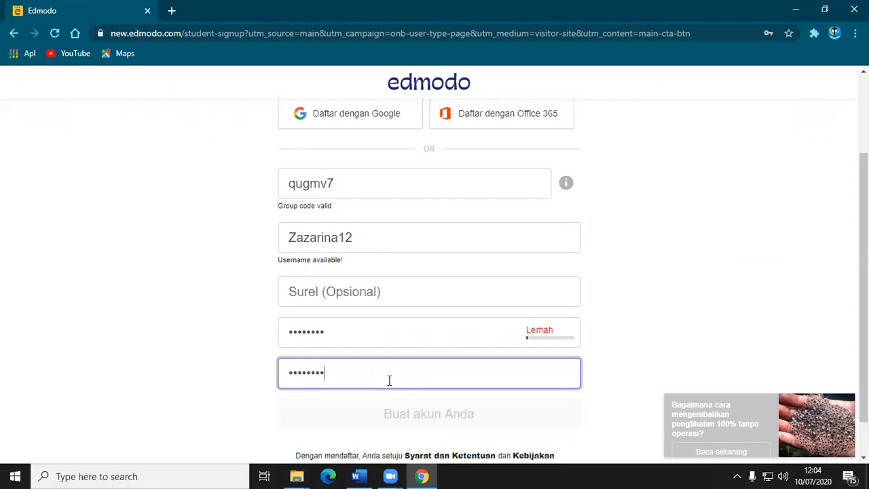
{"action": "scroll", "coordinate": [475, 387], "scroll_direction": "down", "scroll_amount": 1}
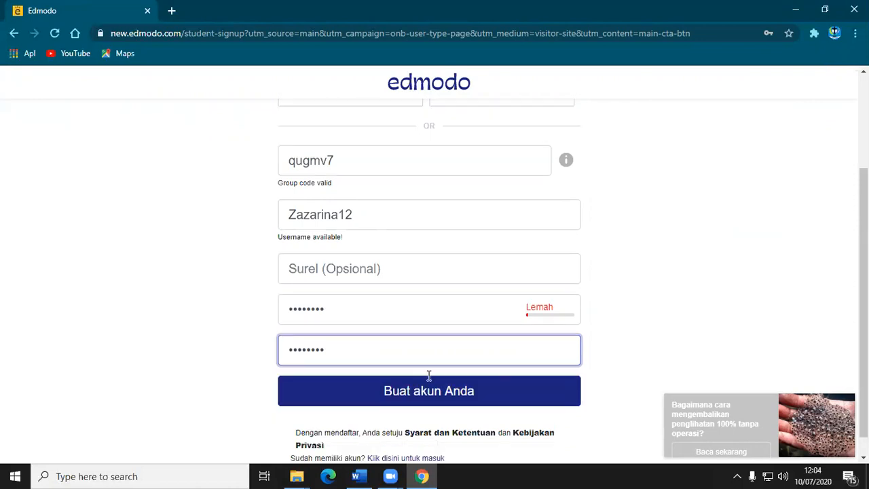
{"action": "left_click", "coordinate": [417, 370]}
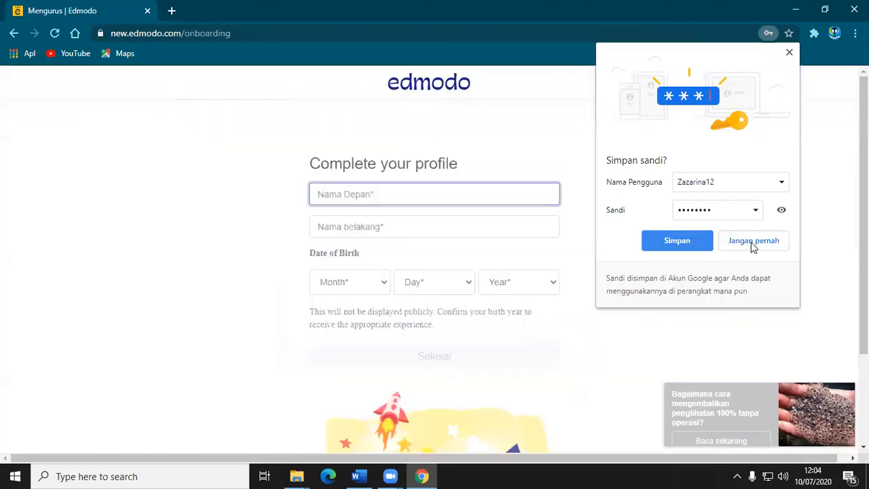
{"action": "left_click", "coordinate": [752, 244]}
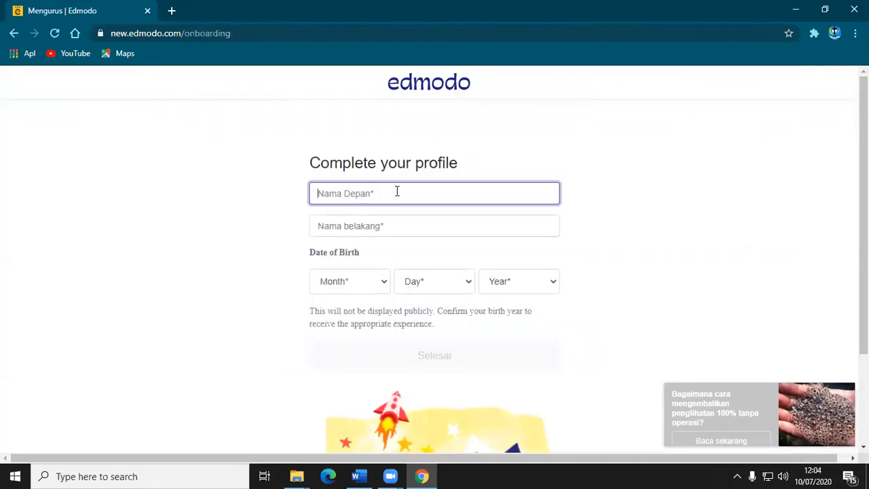
Enter the student's first and last name in the profile form.
{"action": "left_click", "coordinate": [407, 227]}
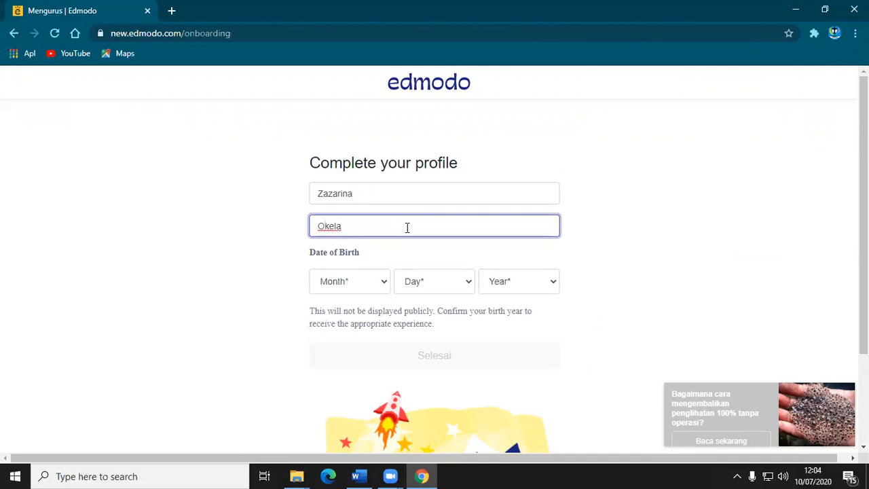
Select the student's month, day and year of birth and complete the profile.
{"action": "left_click", "coordinate": [387, 285]}
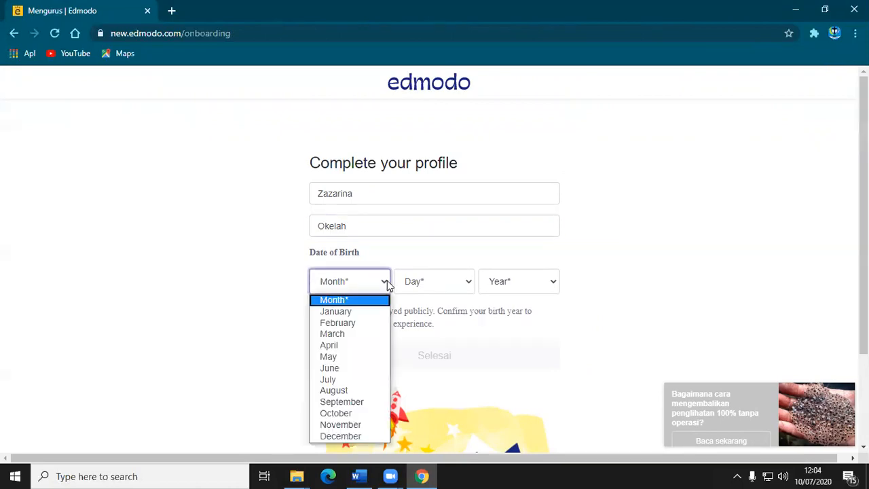
{"action": "left_click", "coordinate": [353, 324]}
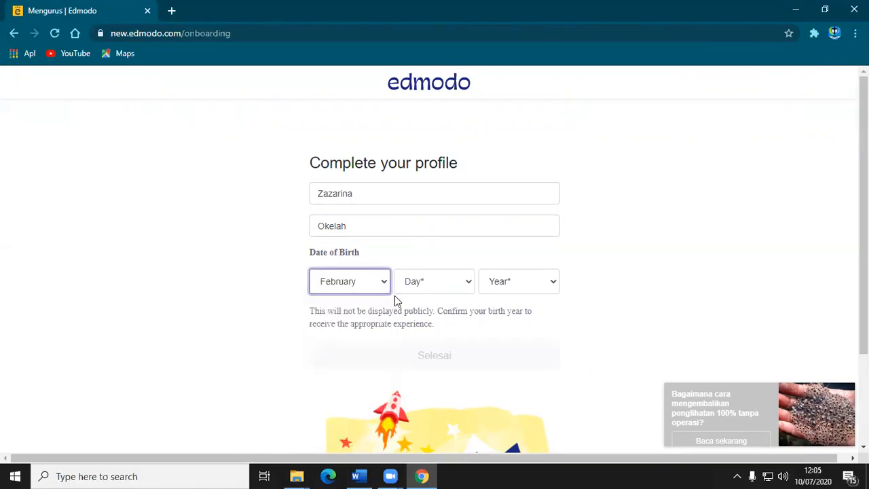
{"action": "left_click", "coordinate": [473, 286]}
{"action": "scroll", "coordinate": [407, 135], "scroll_direction": "down", "scroll_amount": 1}
{"action": "left_click", "coordinate": [404, 125]}
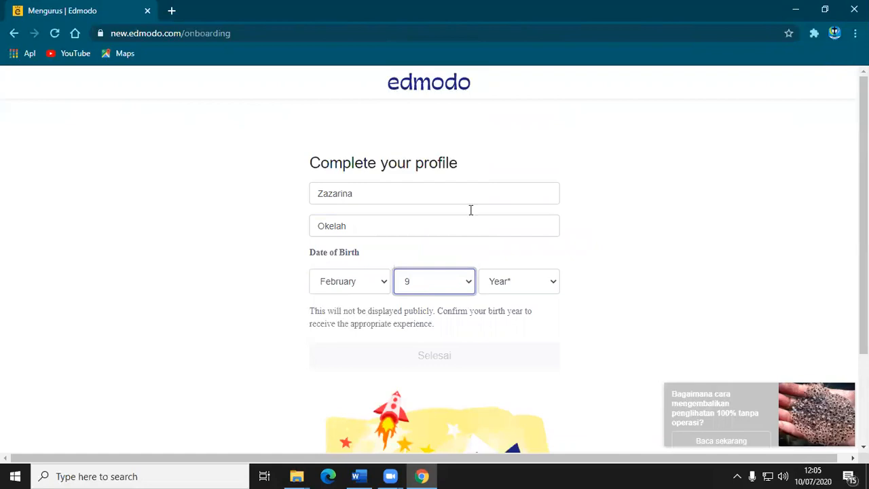
{"action": "left_click", "coordinate": [551, 286]}
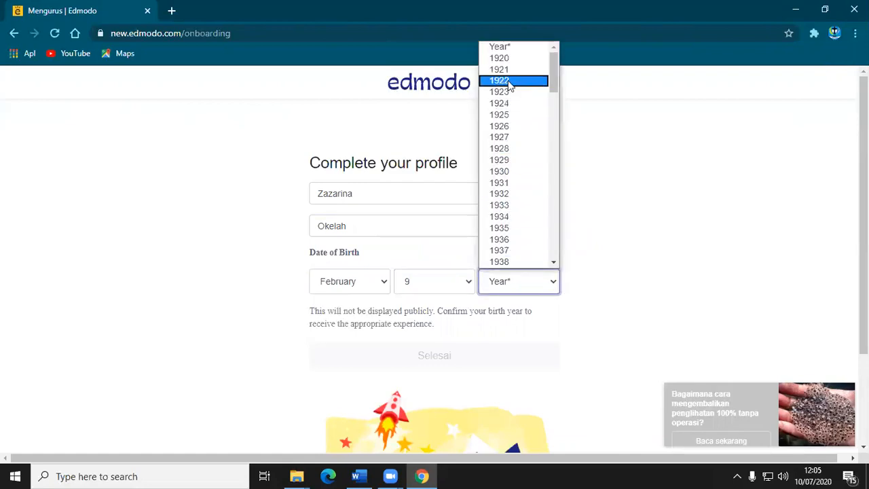
{"action": "left_click_drag", "start_coordinate": [554, 88], "coordinate": [566, 221]}
{"action": "left_click", "coordinate": [518, 233]}
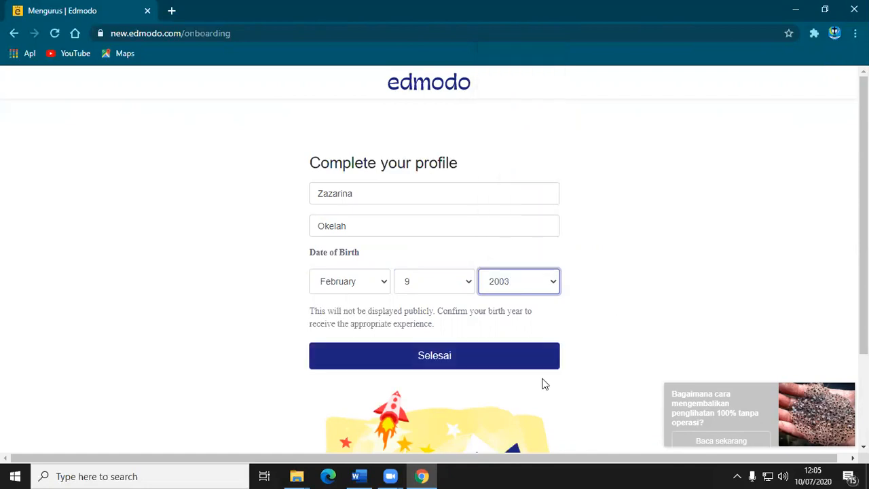
{"action": "left_click", "coordinate": [460, 357]}
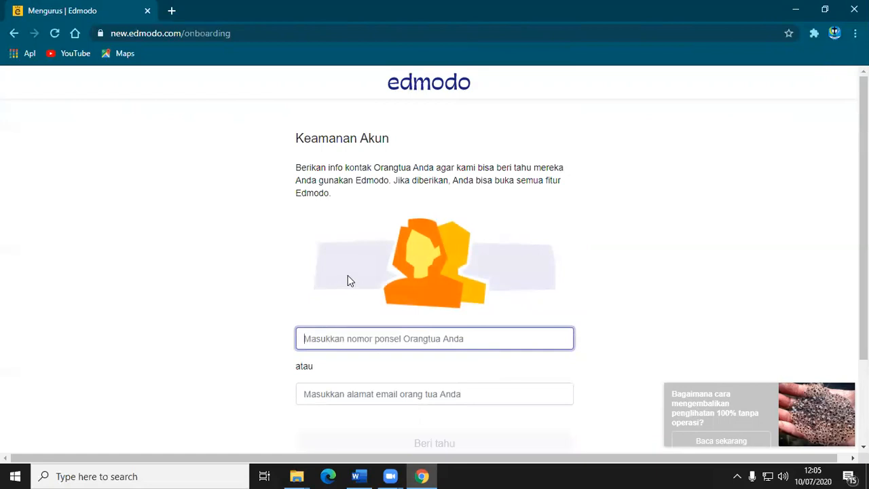
Skip the parent contact details and dismiss the welcome message and the Activity Studio tip.
{"action": "scroll", "coordinate": [485, 258], "scroll_direction": "down", "scroll_amount": 2}
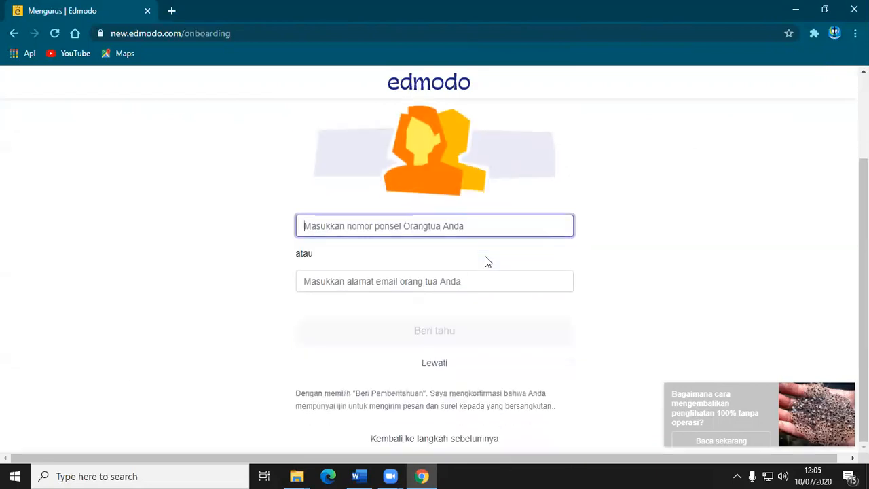
{"action": "left_click", "coordinate": [434, 366]}
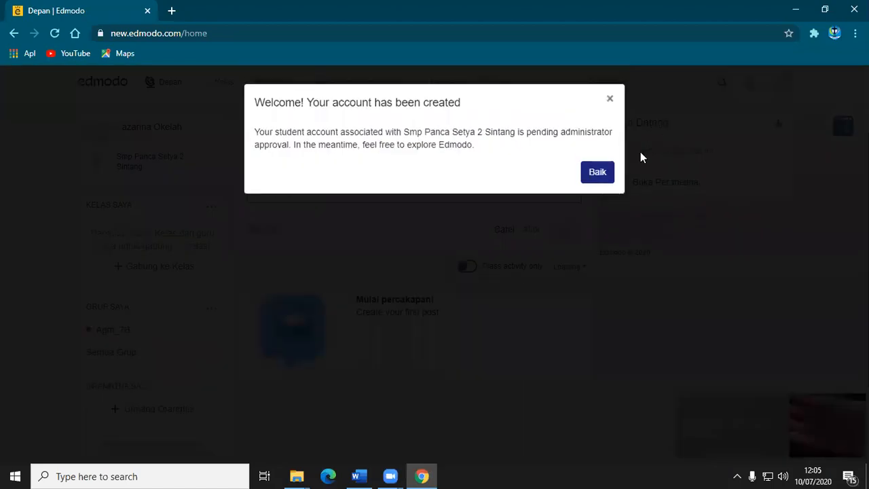
{"action": "left_click", "coordinate": [591, 176]}
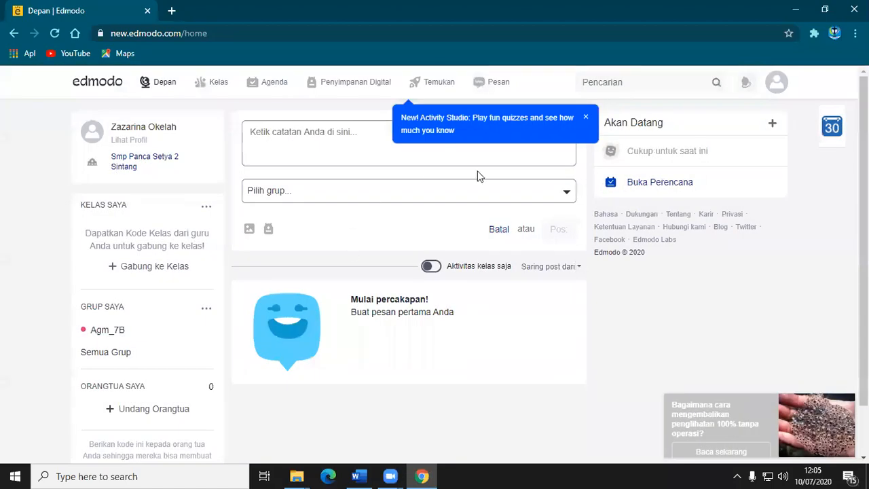
{"action": "left_click", "coordinate": [585, 118]}
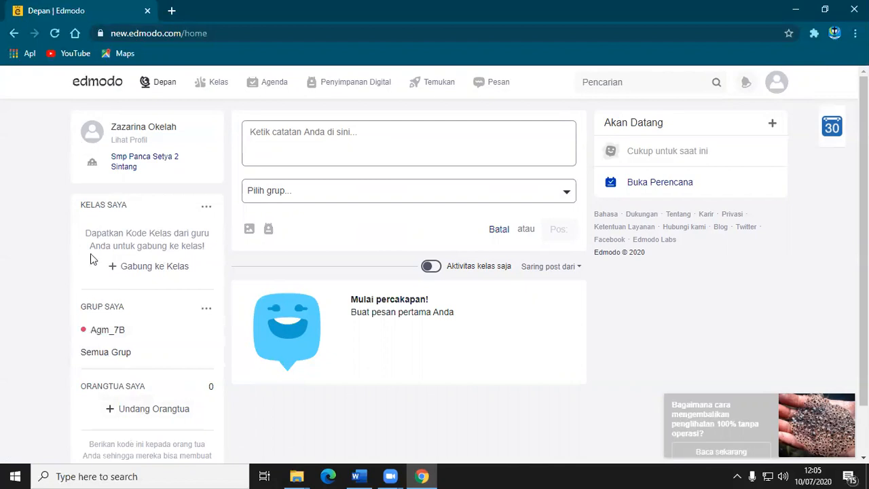
Open the join-class dialog to show where a class code is entered, and close it without joining.
{"action": "left_click", "coordinate": [138, 266]}
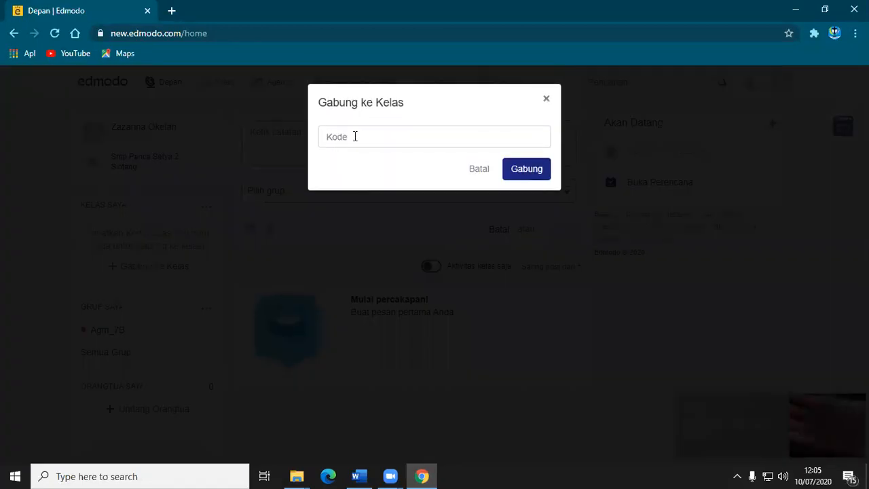
{"action": "left_click", "coordinate": [326, 136]}
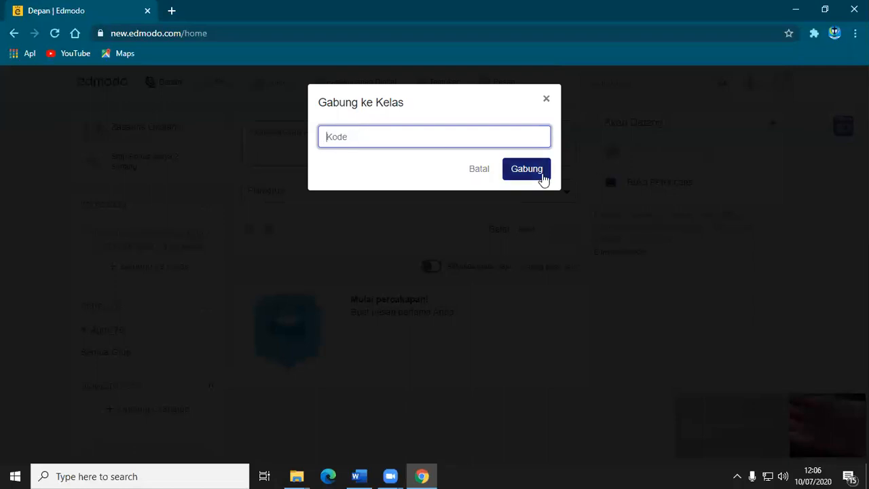
{"action": "left_click", "coordinate": [451, 394]}
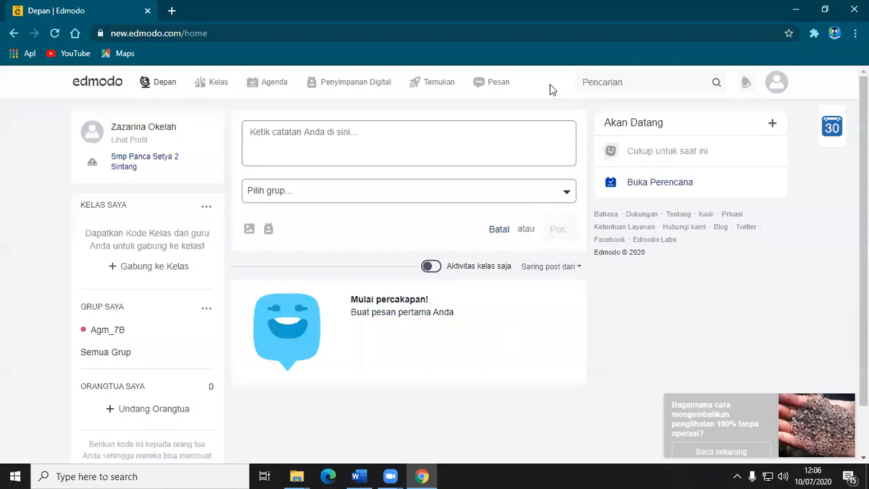